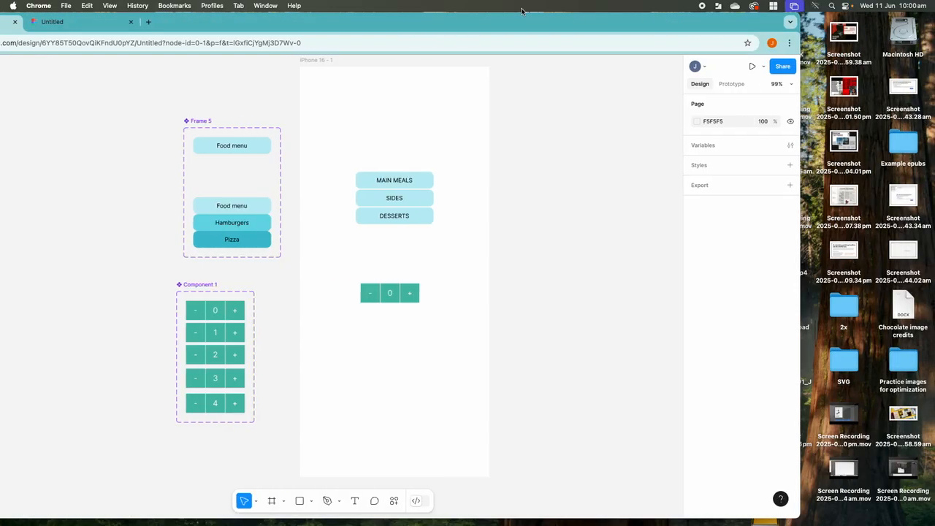
Step: Run the iPhone 16 - 1 frame as a prototype and try the counter's plus control
click(312, 61)
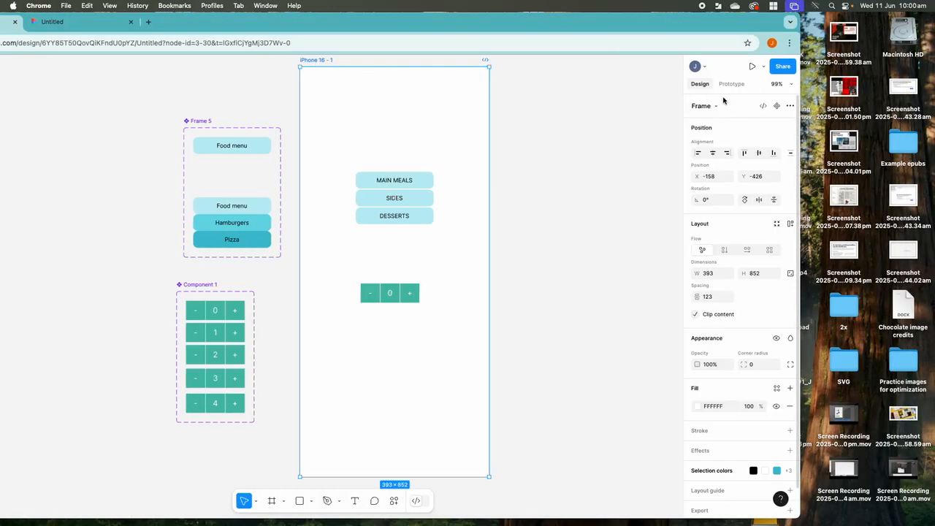
click(751, 66)
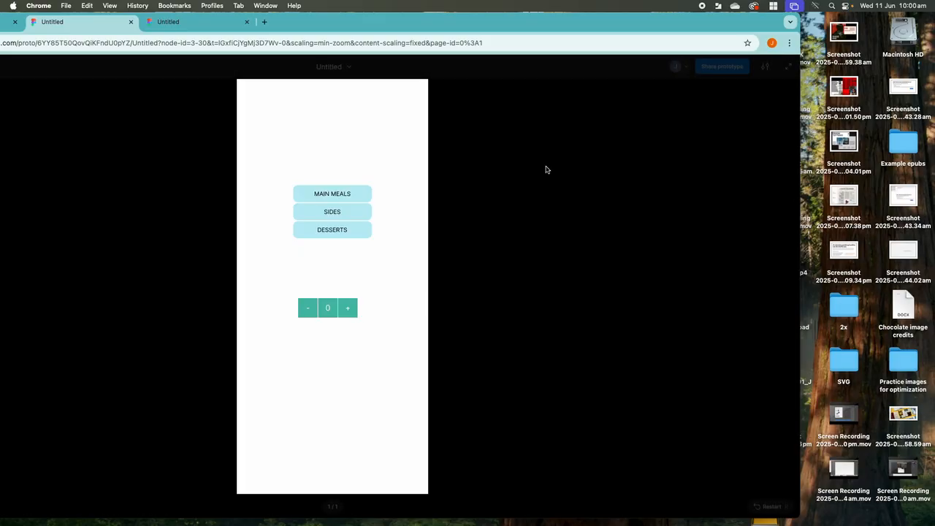
click(348, 311)
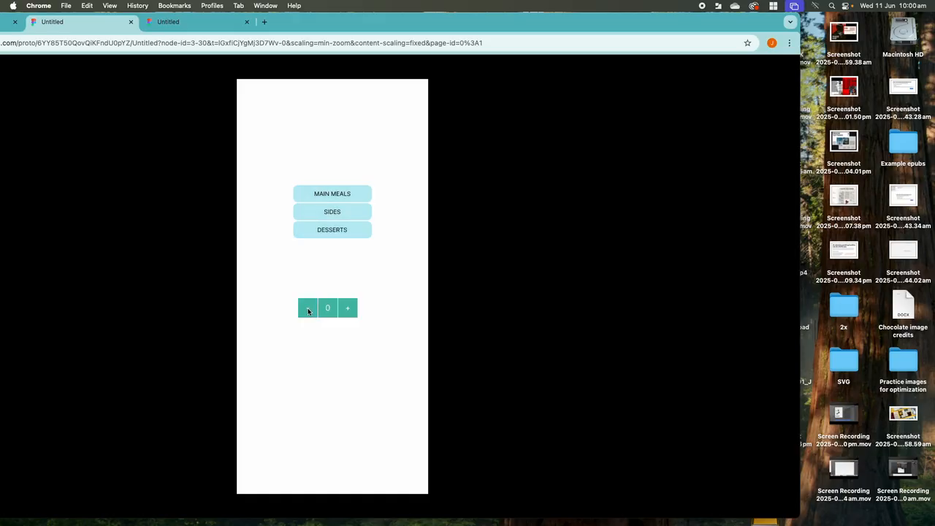
Step: Expand and collapse the MAIN MEALS, SIDES and DESSERTS dropdowns in the prototype preview
click(332, 194)
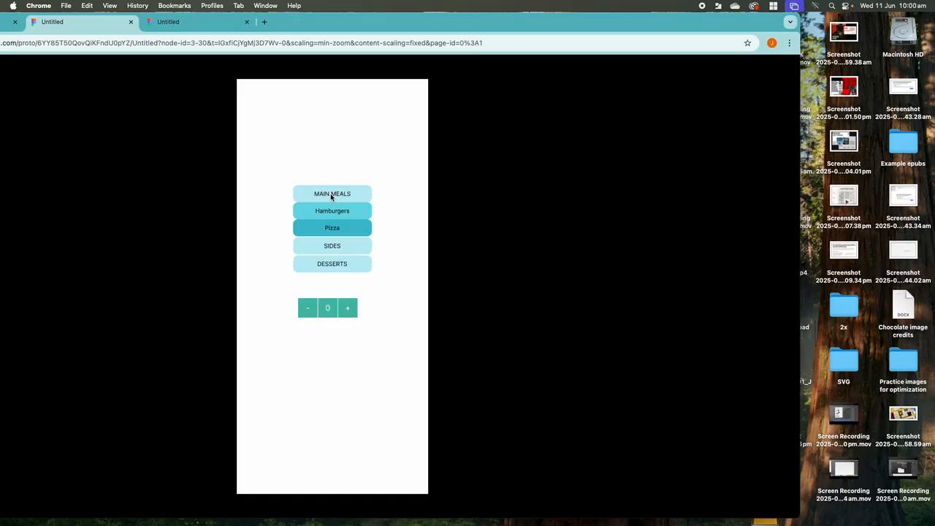
click(332, 196)
click(333, 213)
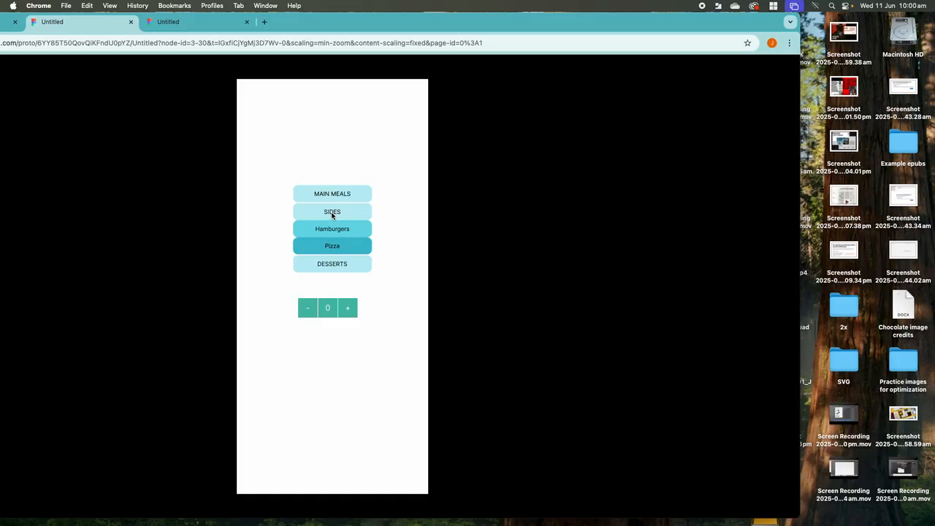
click(331, 214)
click(333, 231)
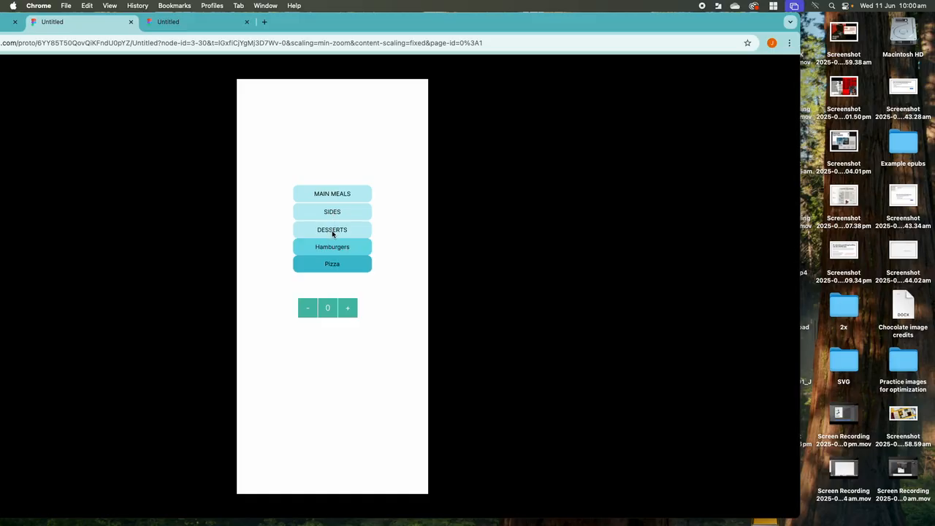
click(332, 234)
click(328, 194)
click(327, 194)
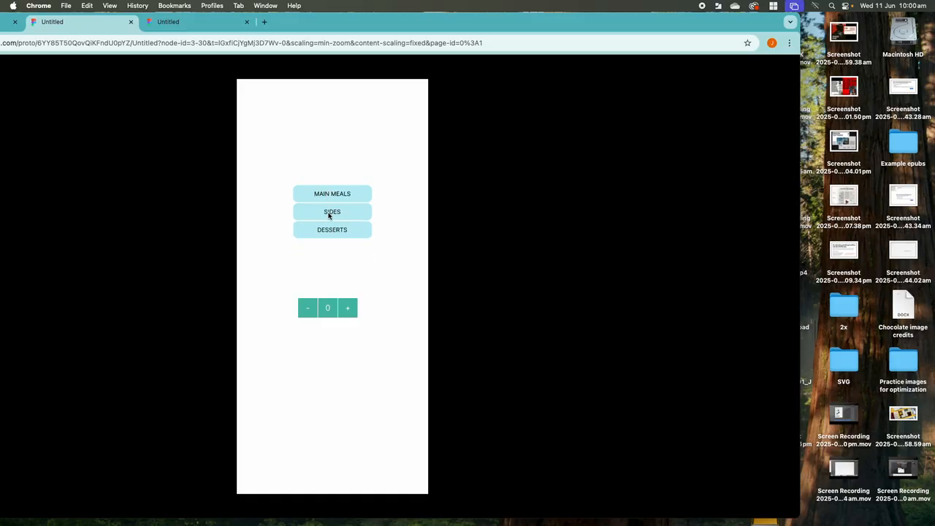
click(329, 212)
click(329, 212)
Step: Test the counter's plus and minus controls in the prototype preview
click(348, 311)
click(349, 310)
click(308, 310)
Step: Return from the prototype preview to the design file and create a new blank design file
drag(314, 24, 474, 8)
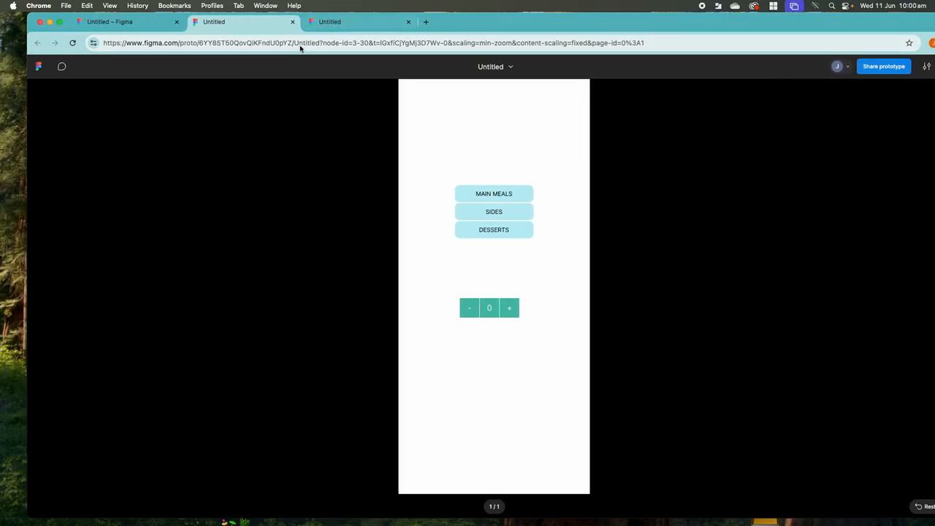
click(110, 22)
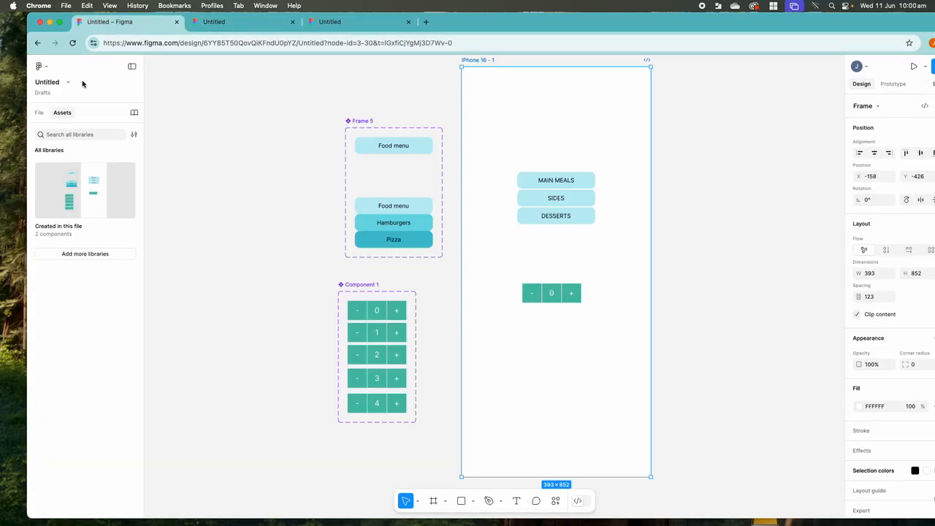
click(42, 67)
click(42, 67)
click(40, 68)
mouse_move(53, 125)
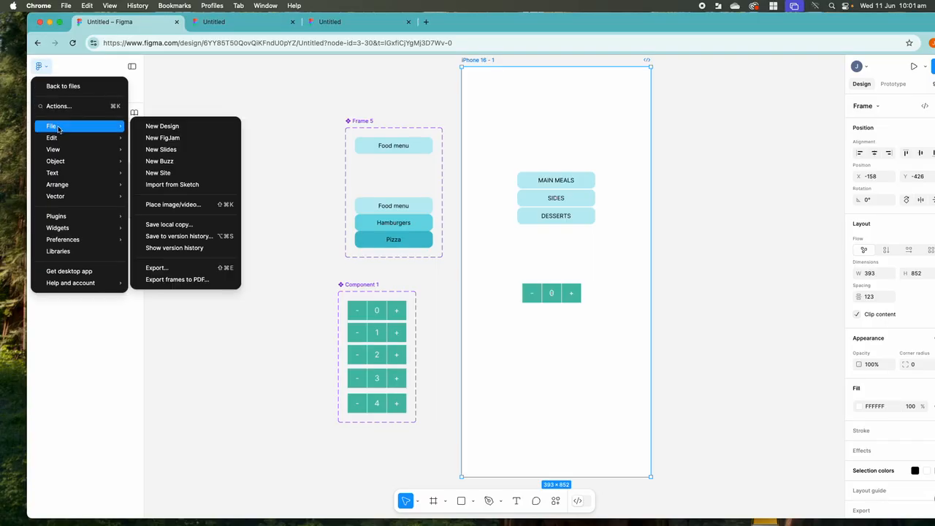
click(157, 127)
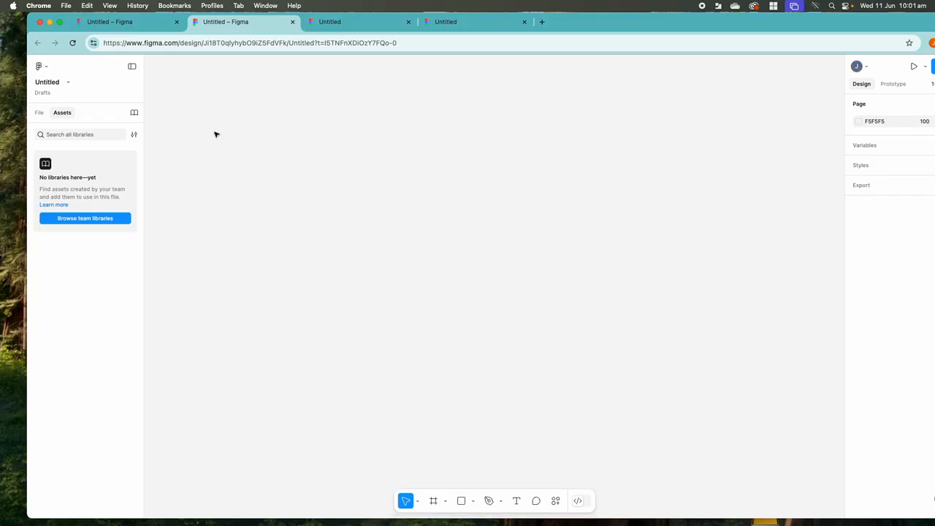
Step: Narrow the browser window and reposition it so the whole editor fits on the screen
drag(691, 26, 673, 26)
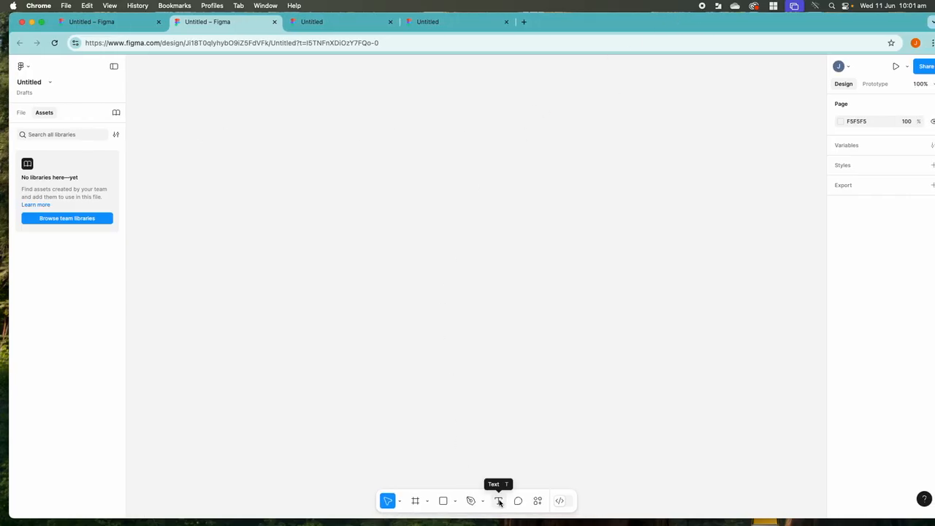
drag(790, 26, 697, 27)
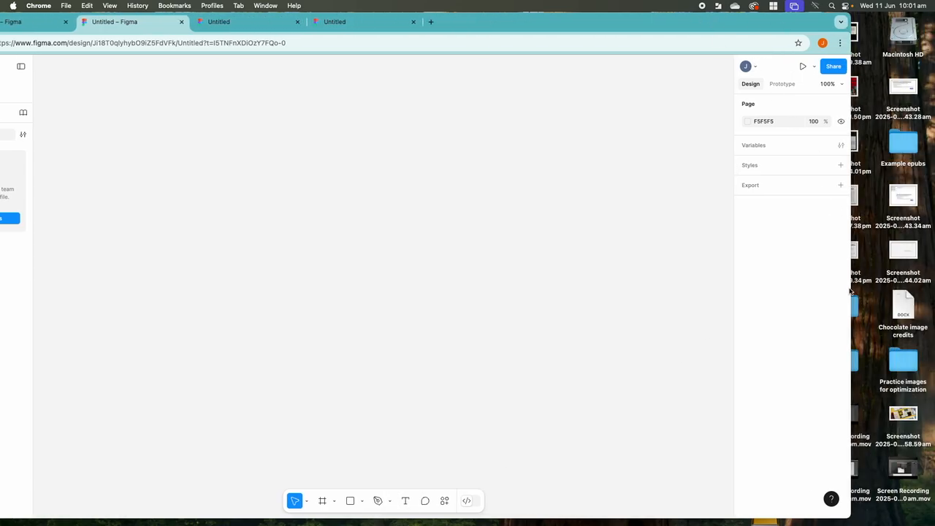
drag(849, 292, 632, 292)
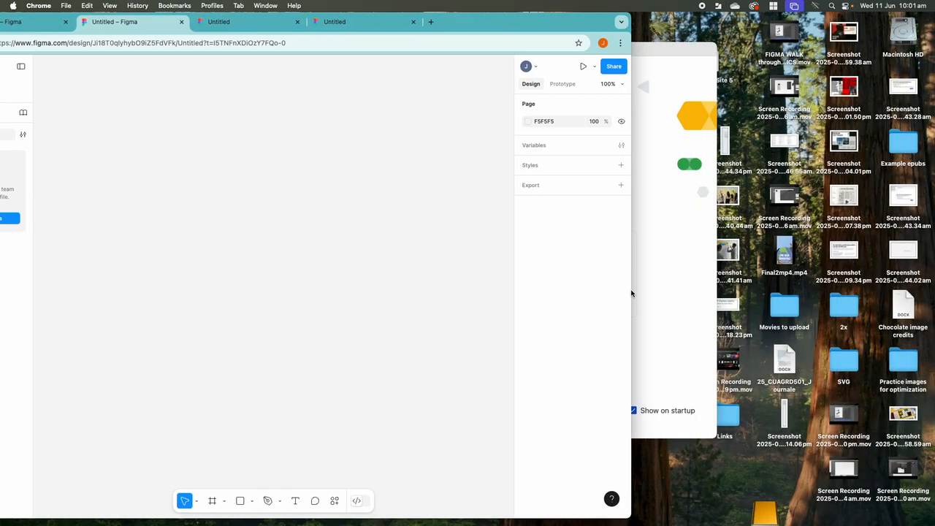
drag(492, 24, 707, 24)
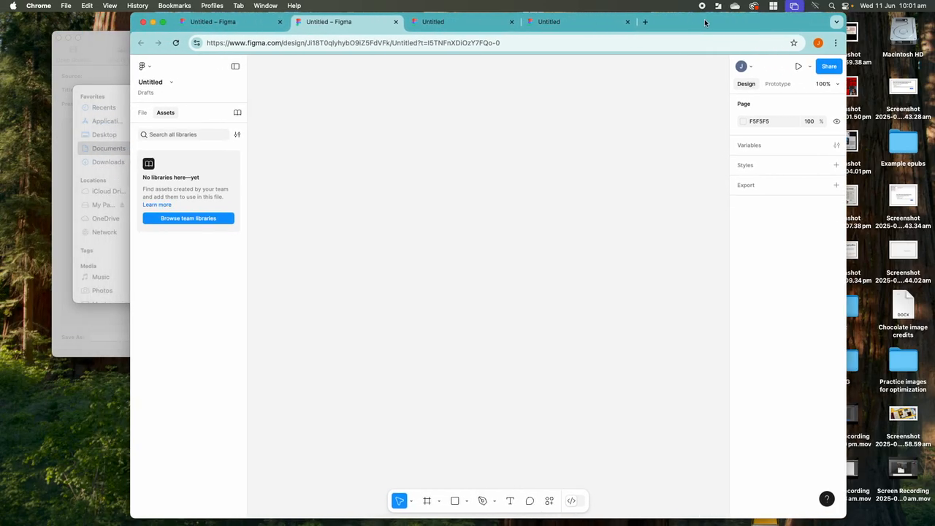
Step: Add a text object reading 1 on the canvas and set its font size to 40
click(510, 501)
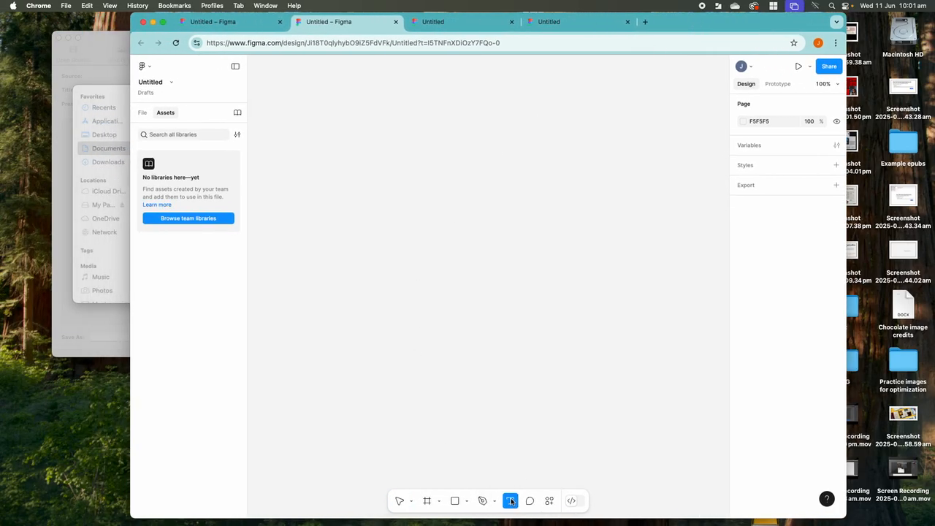
click(457, 199)
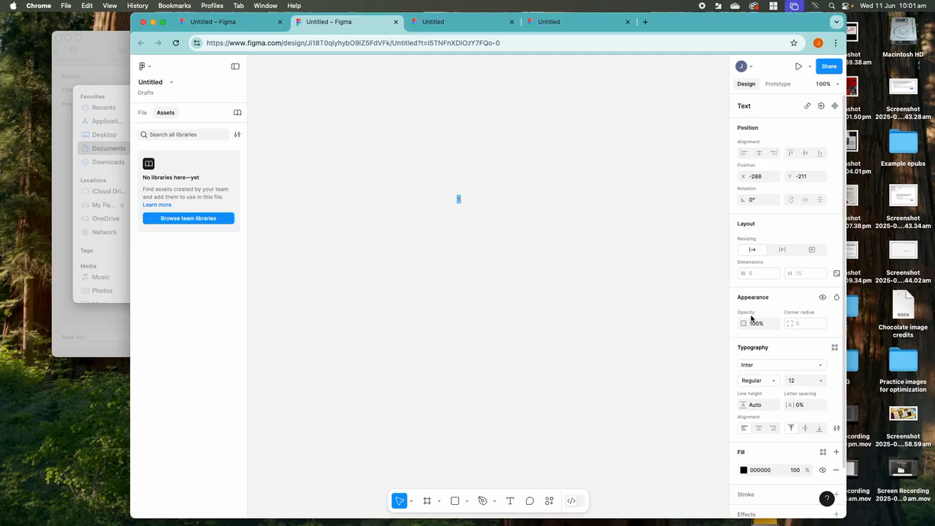
click(820, 381)
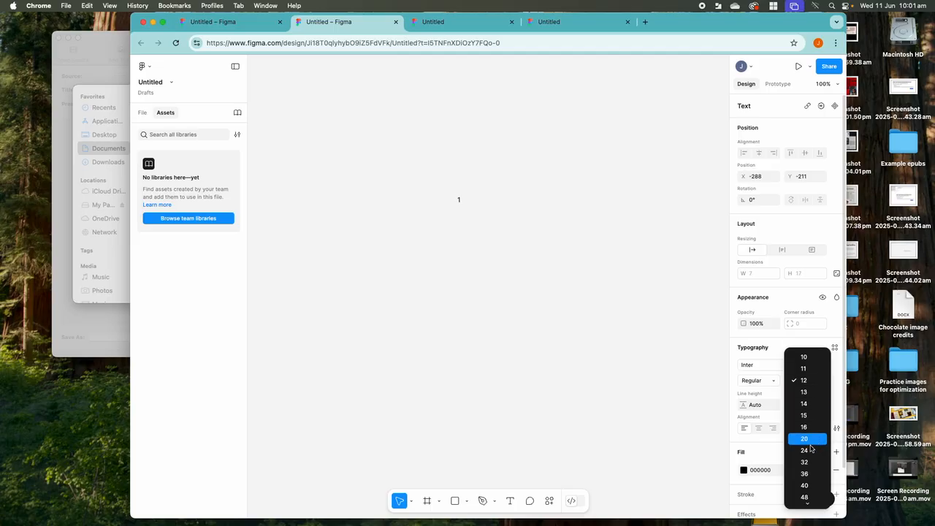
click(806, 485)
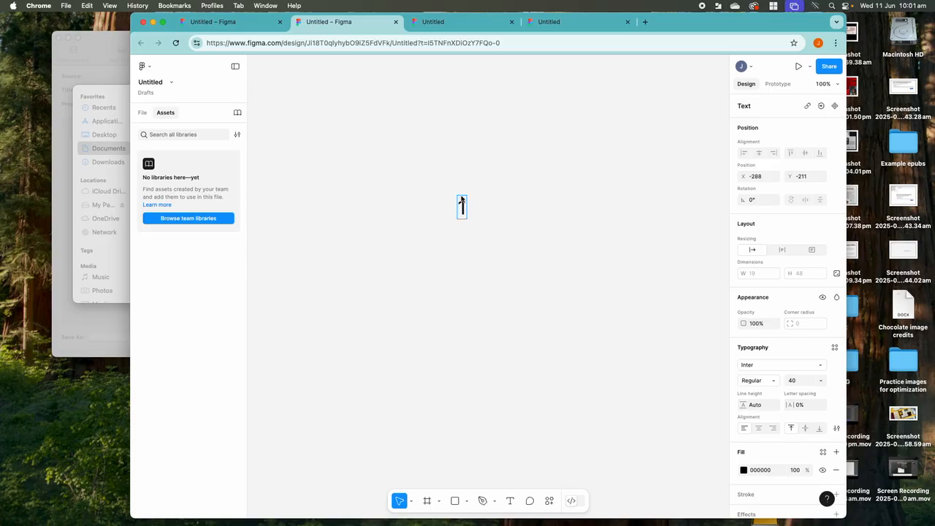
right_click(460, 198)
key(Escape)
right_click(459, 215)
click(458, 215)
right_click(462, 216)
click(461, 216)
key(Escape)
click(146, 67)
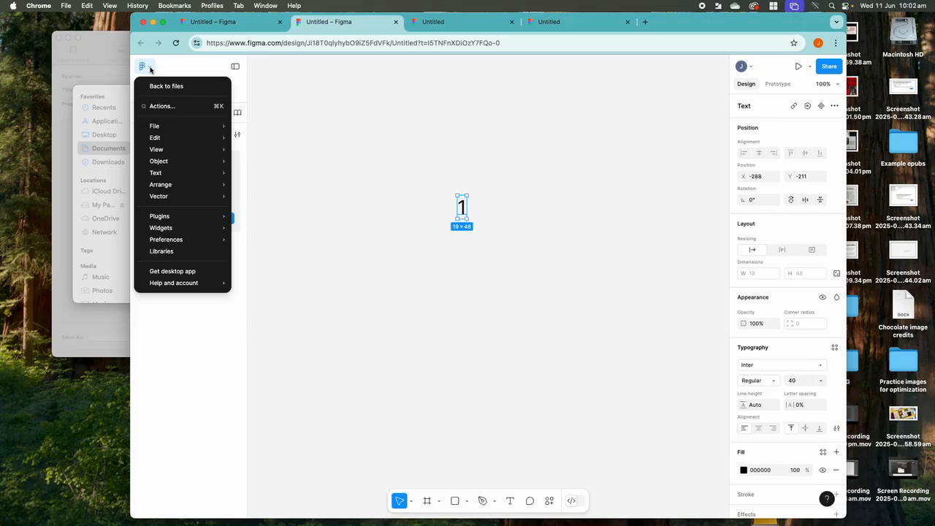
click(409, 480)
Step: Try placing a default 100 × 100 frame over the number 1, and undo it
click(441, 501)
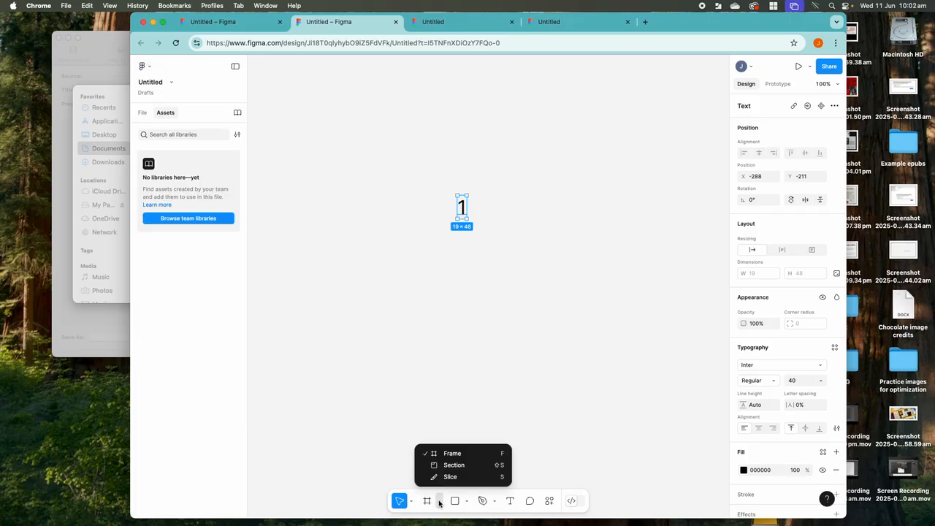
click(448, 455)
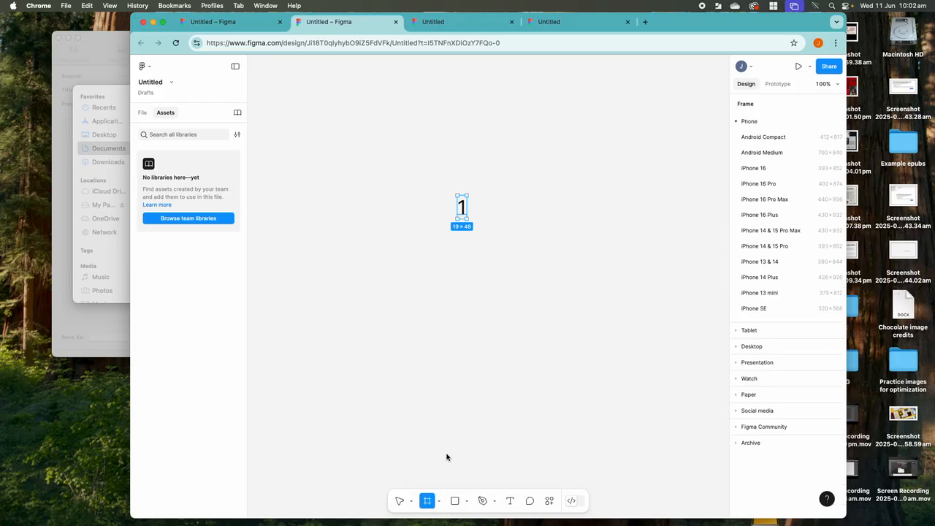
click(463, 213)
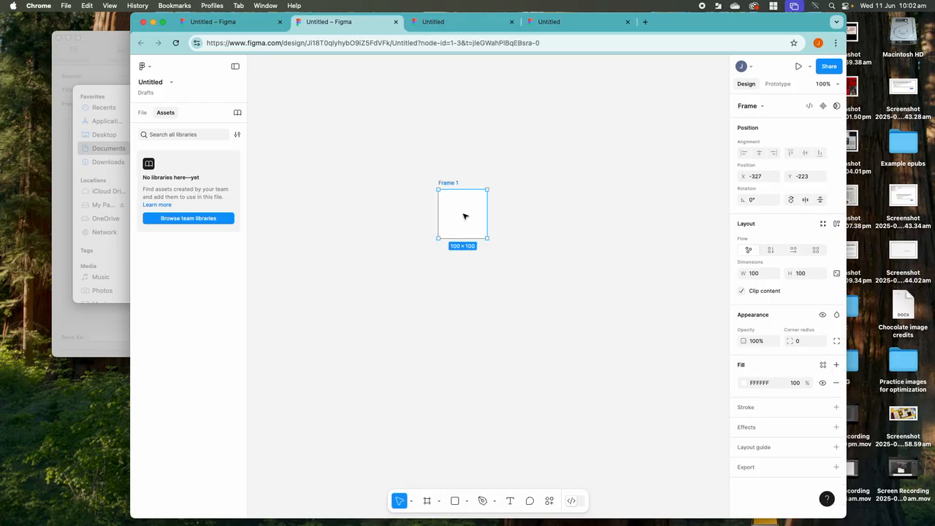
key(super+z)
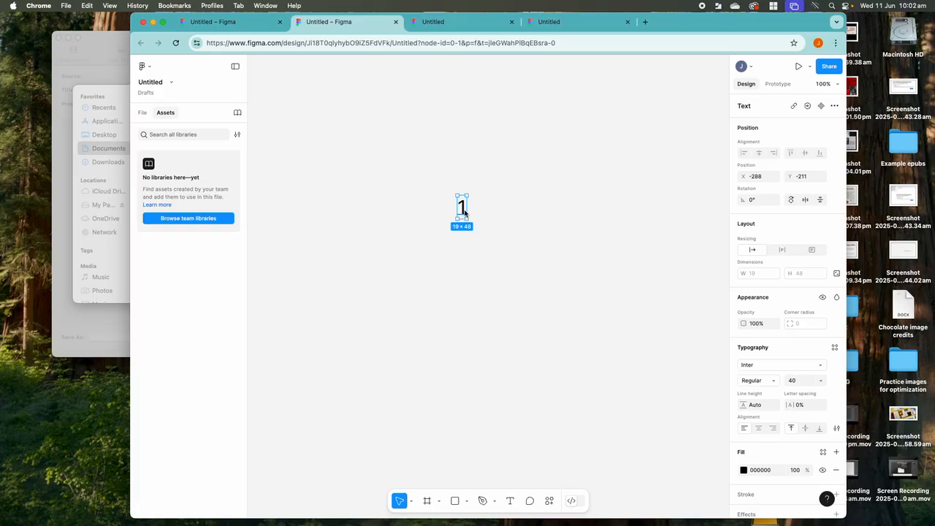
Step: Wrap the number 1 text in a frame using Frame selection
click(149, 68)
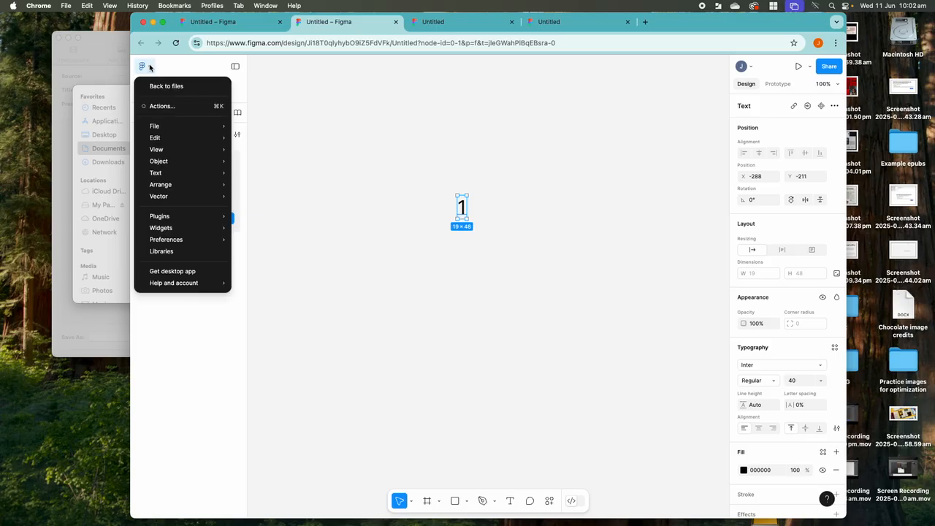
mouse_move(167, 165)
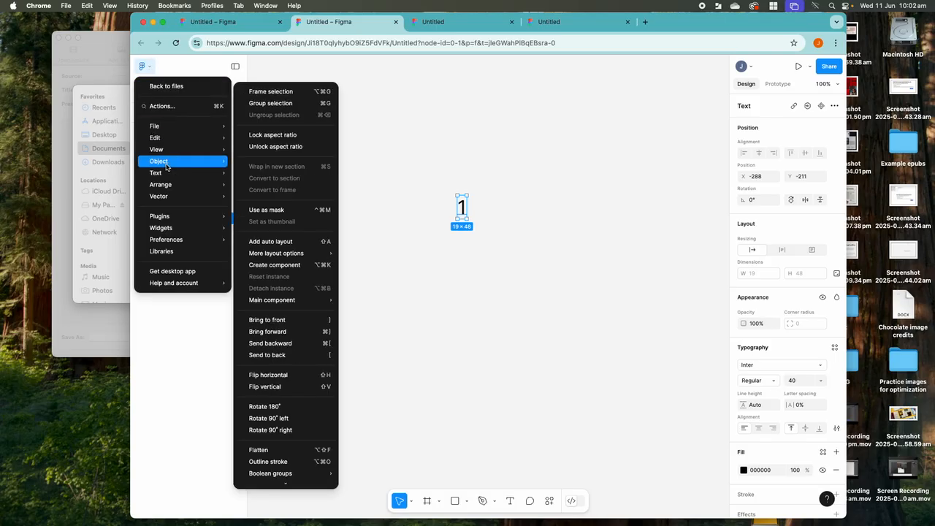
mouse_move(247, 251)
click(271, 94)
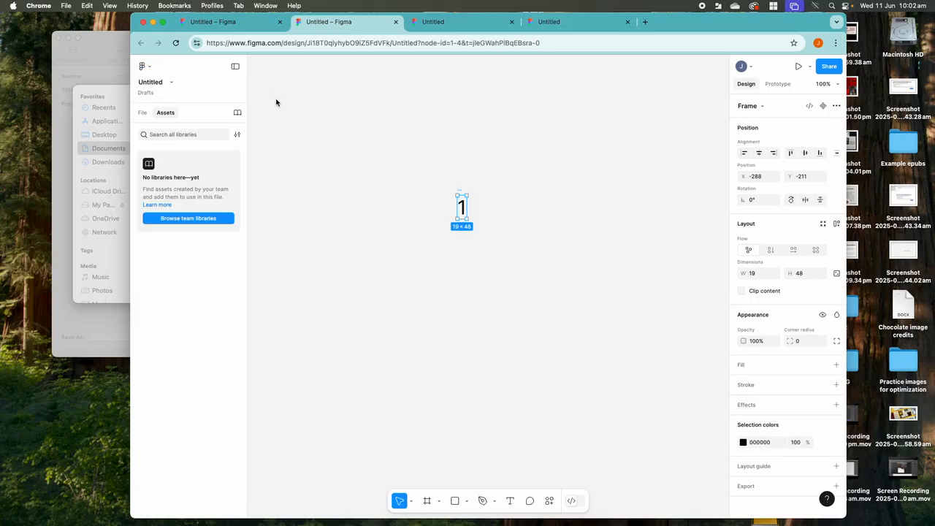
super+right_click(463, 217)
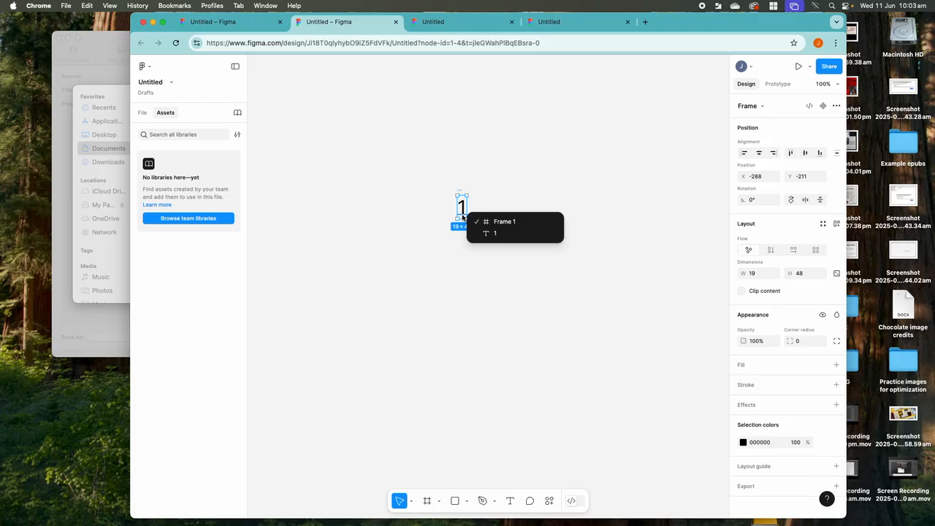
click(463, 217)
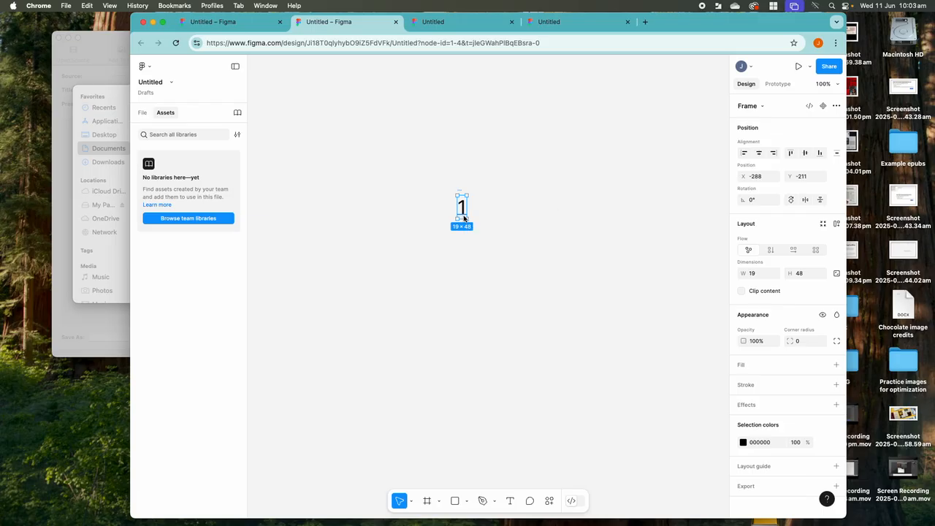
super+right_click(463, 217)
click(463, 218)
Step: Add auto layout to the frame around the number 1 and try its center, top-center and bottom-center content alignments
click(151, 67)
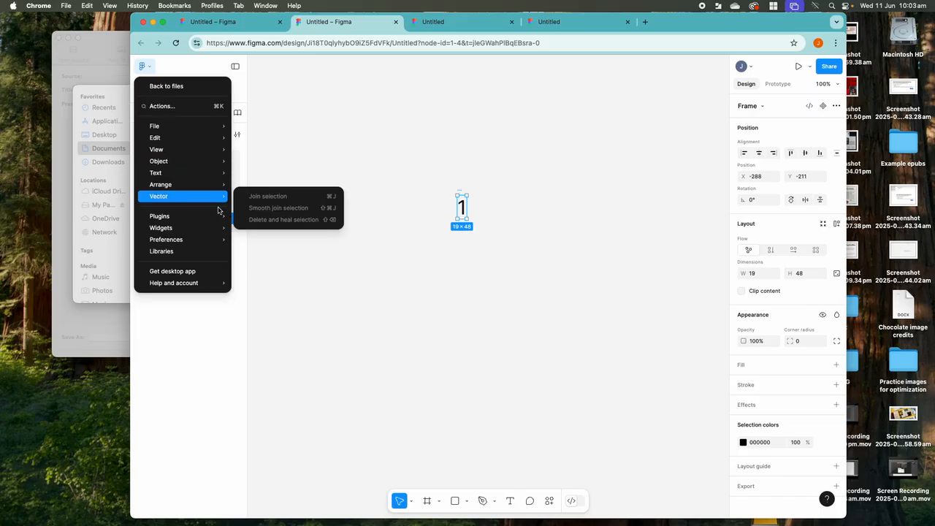
mouse_move(167, 124)
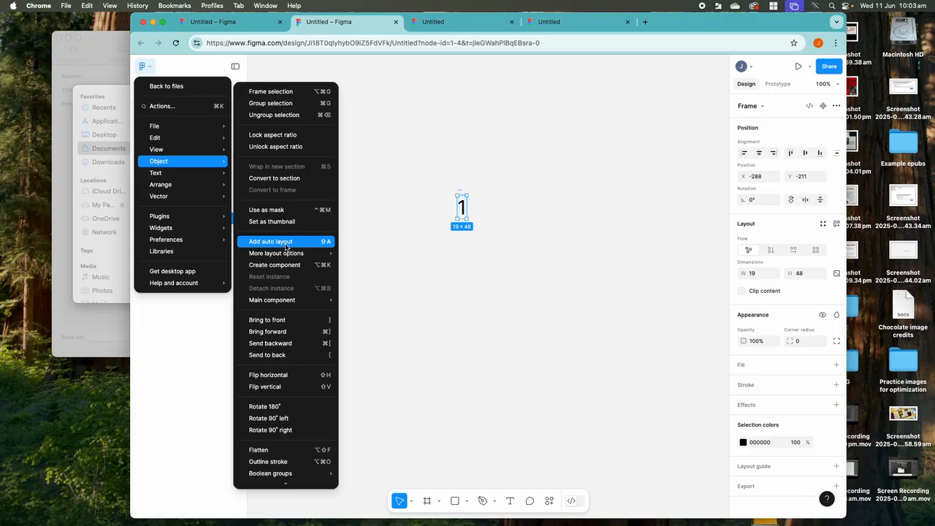
click(323, 243)
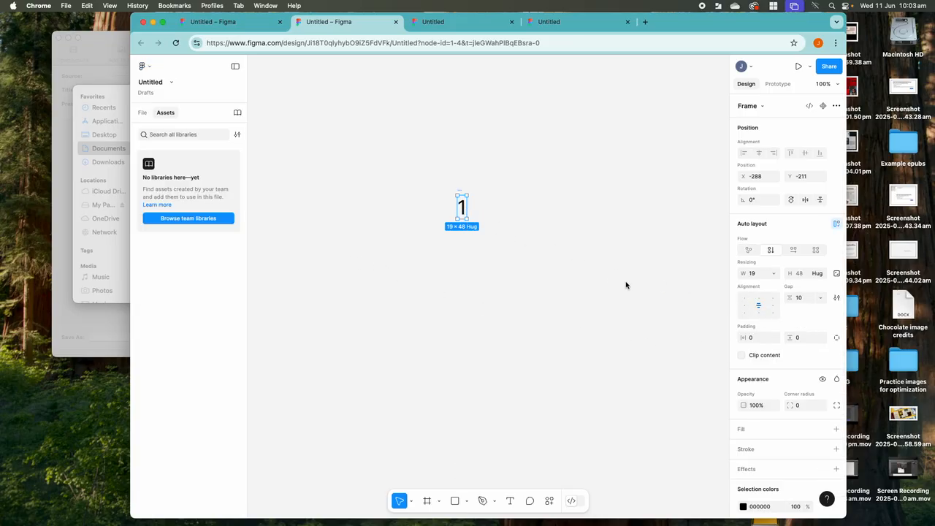
click(760, 307)
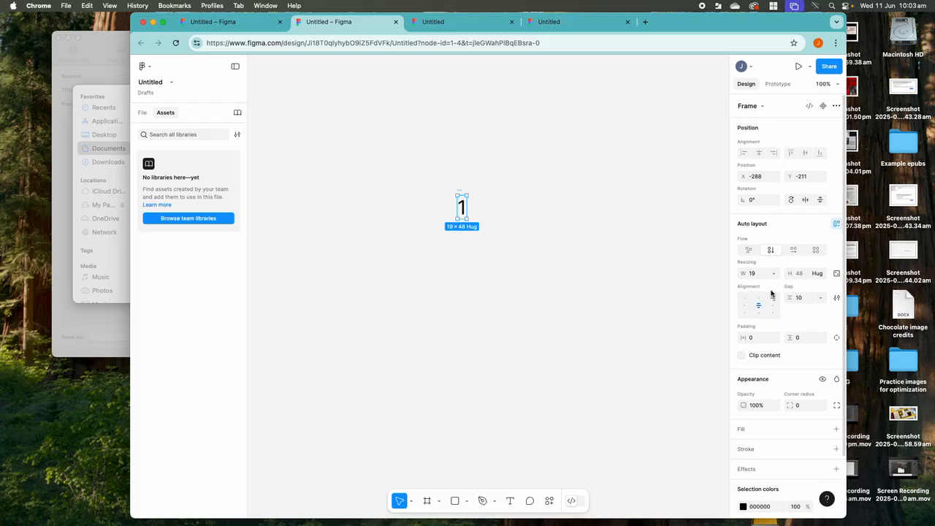
click(759, 299)
click(757, 311)
Step: Widen the frame around the number 1 to about 30 and center the number's text alignment
drag(468, 211, 472, 214)
click(466, 212)
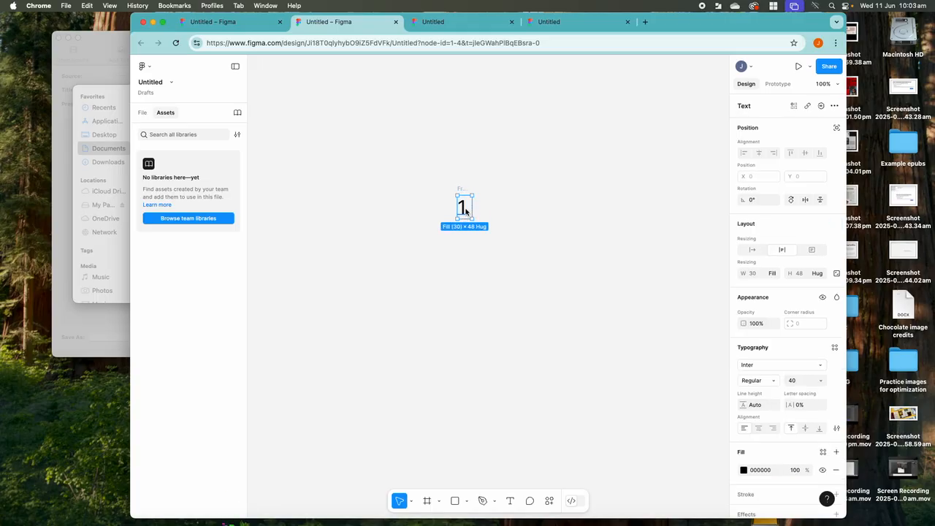
double_click(463, 210)
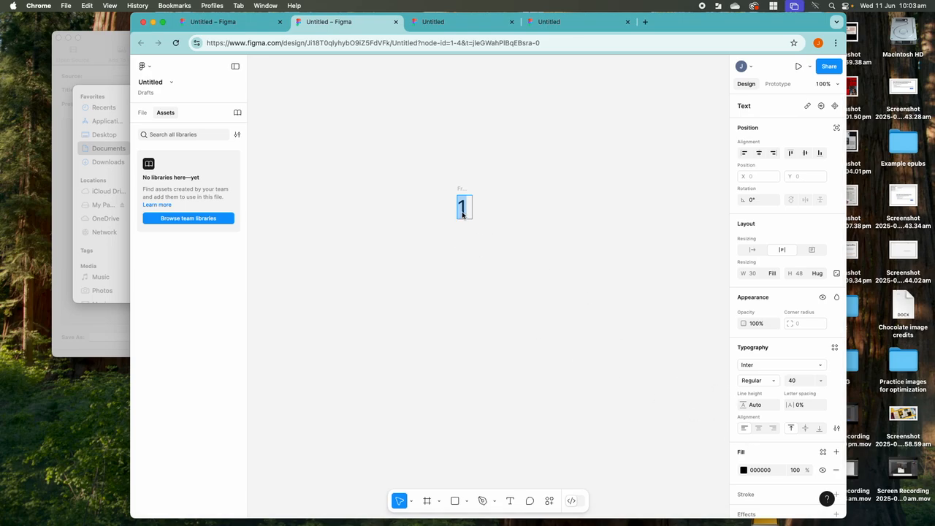
click(759, 429)
double_click(464, 207)
double_click(467, 217)
key(Escape)
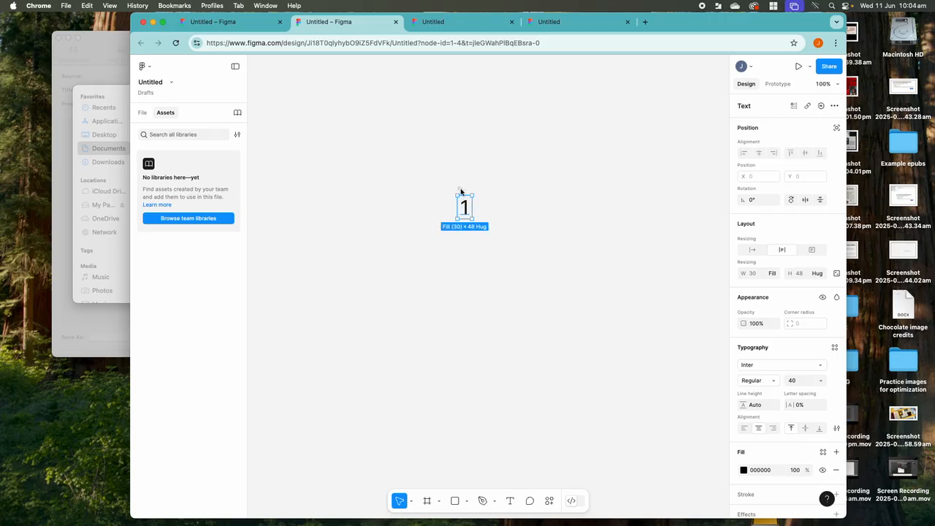
Step: Widen the number 1 text box on both sides to about 54
mouse_move(472, 207)
mouse_down()
mouse_move(490, 205)
mouse_move(479, 207)
mouse_up()
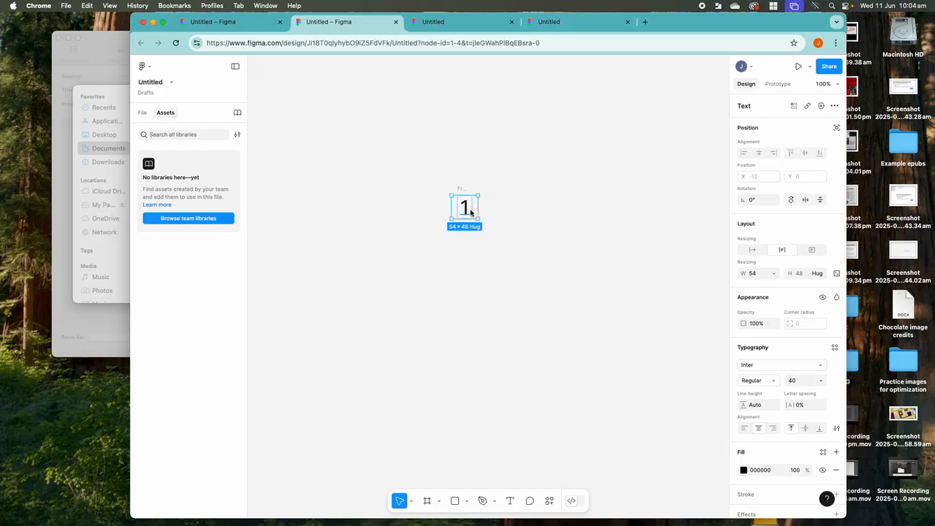
double_click(468, 209)
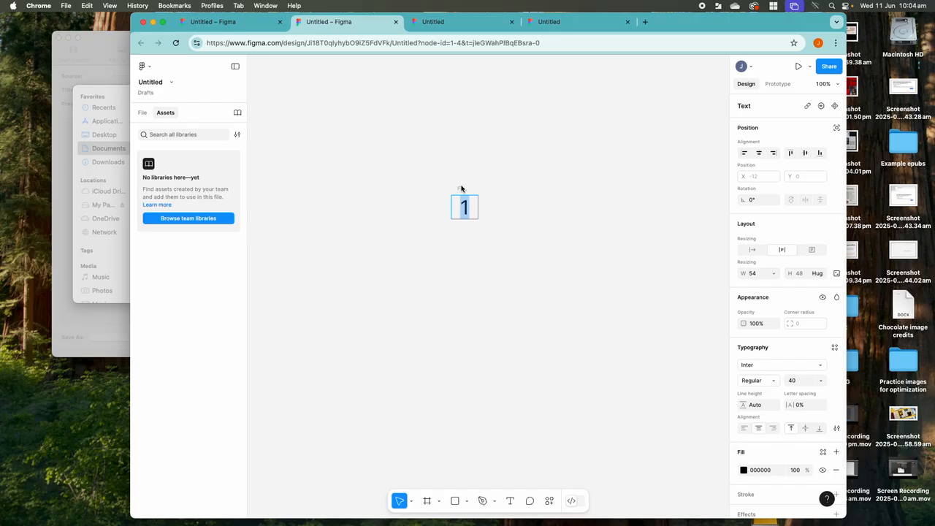
key(Escape)
Step: Set the auto layout frame's horizontal and vertical padding to 10
key(shift+a)
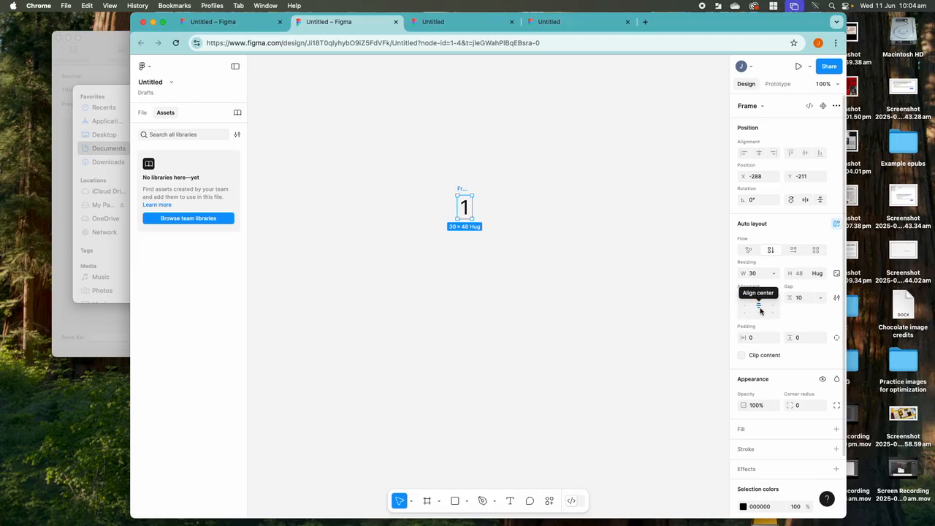
click(753, 339)
double_click(751, 340)
click(799, 338)
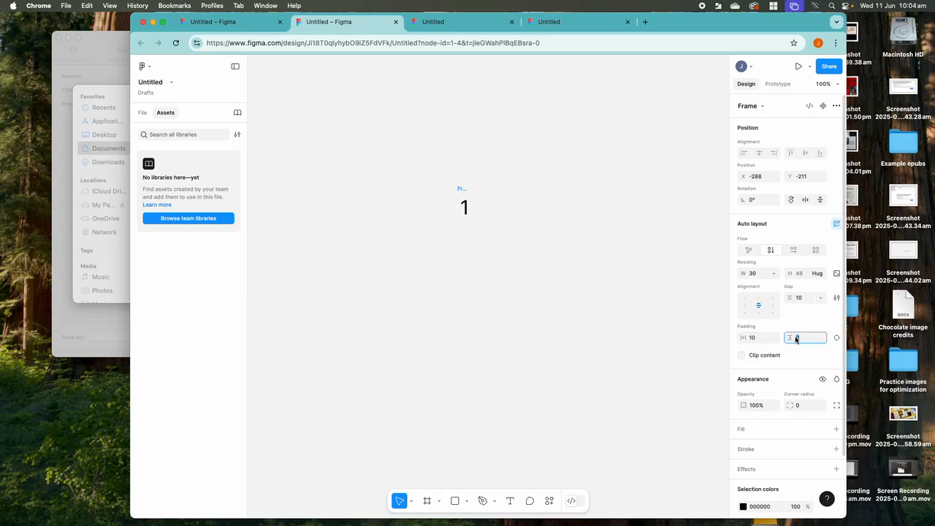
key(BackSpace)
text(10)
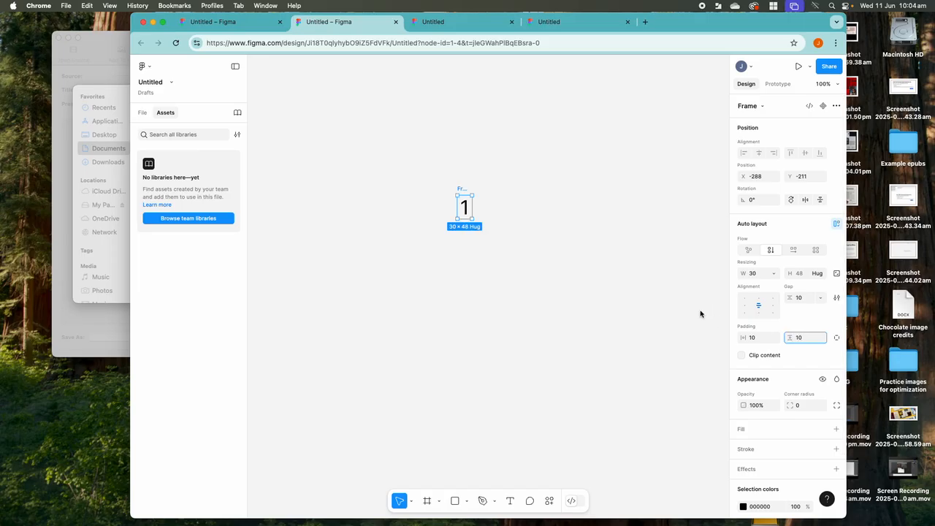
click(474, 187)
click(465, 211)
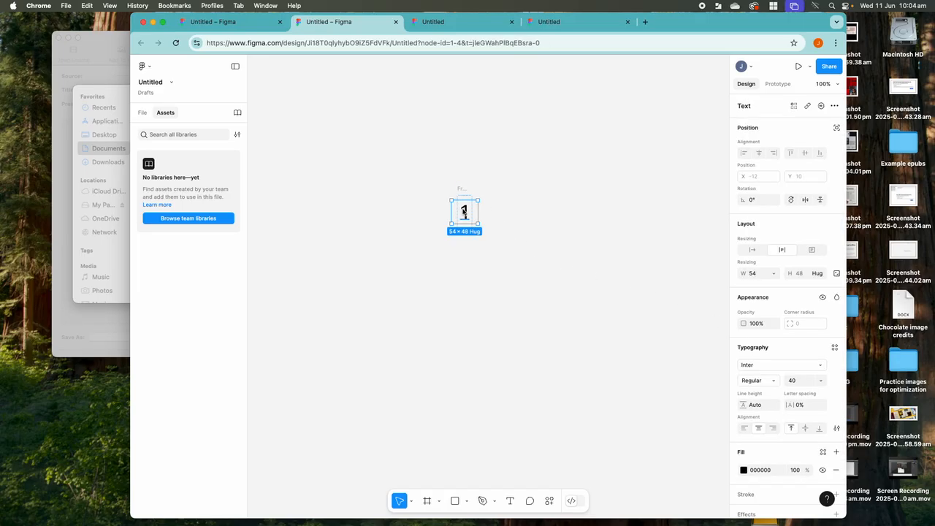
key(Escape)
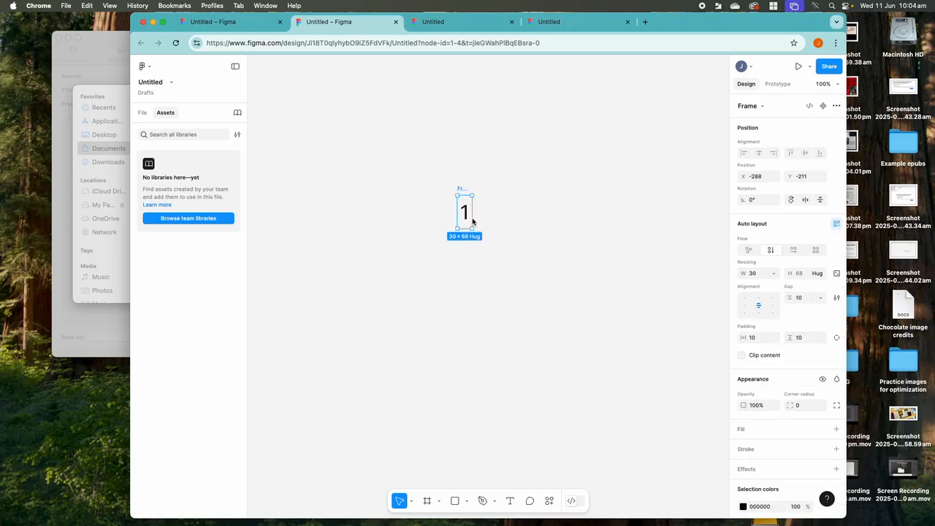
key(Escape)
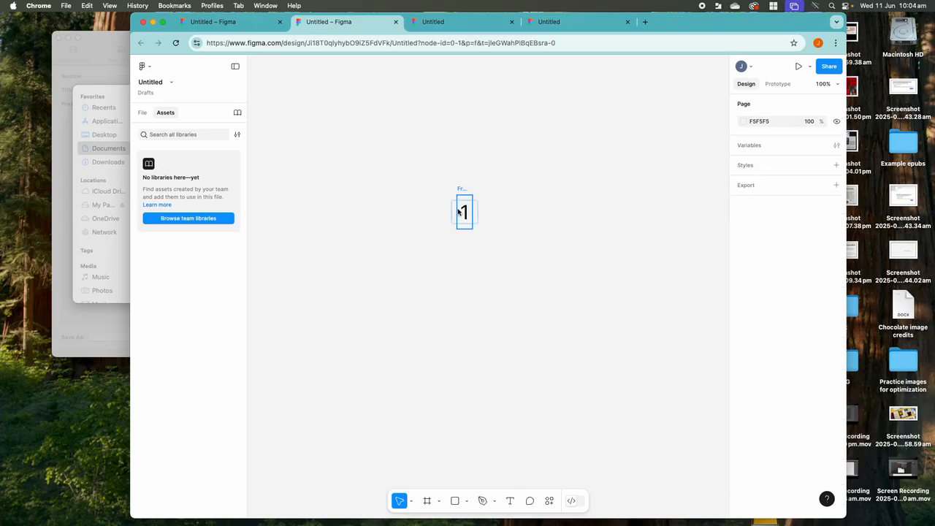
click(458, 204)
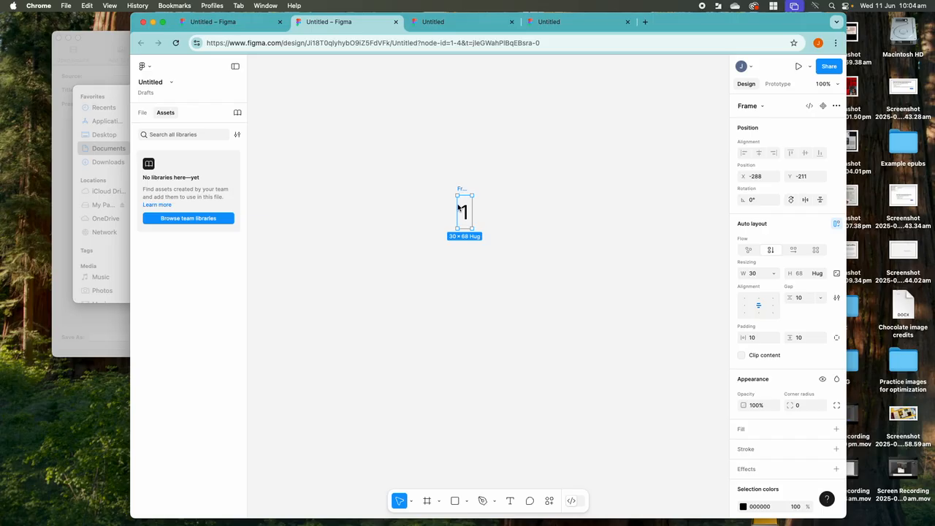
click(458, 205)
click(465, 214)
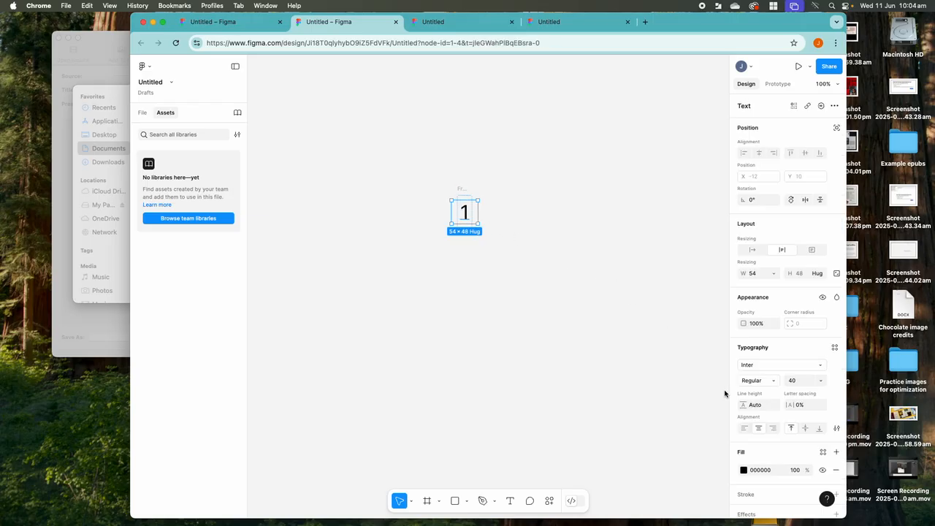
click(742, 470)
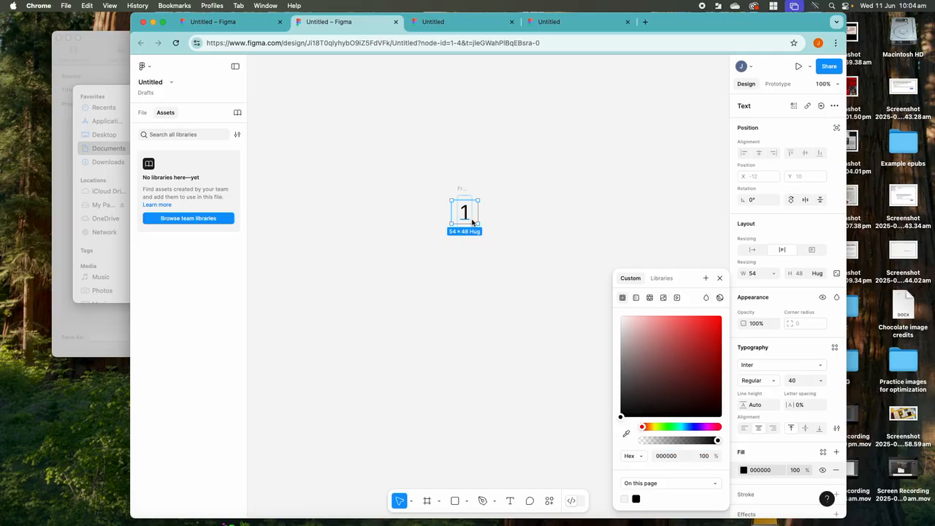
click(531, 241)
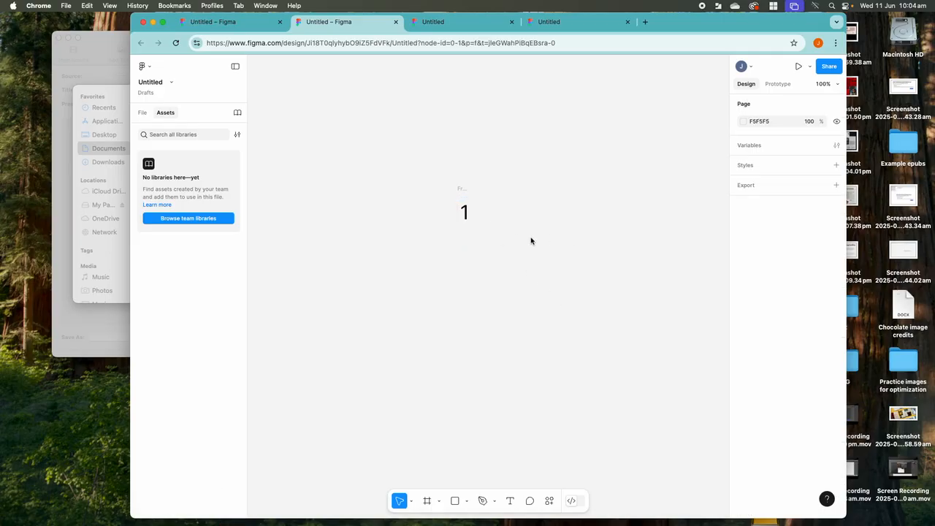
Step: Try a fixed height on the number's text box and resize the box to about 58 wide
click(467, 219)
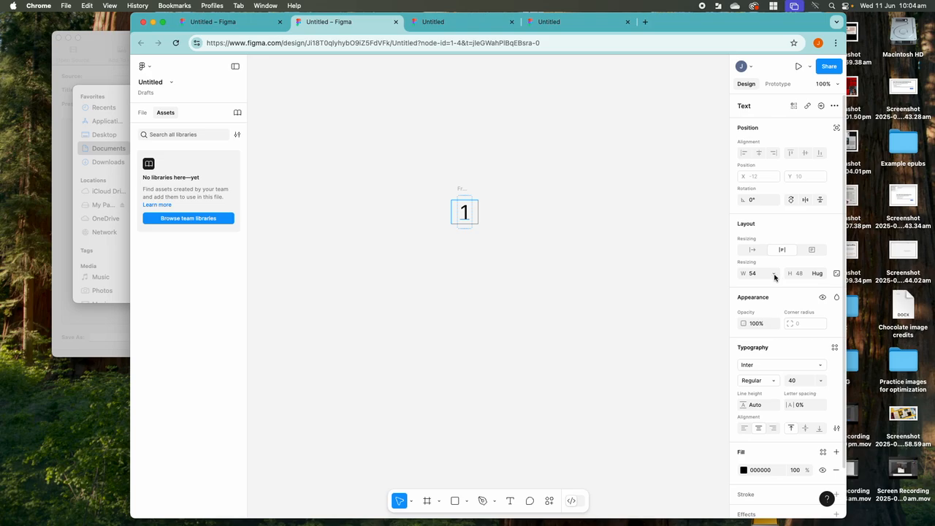
click(821, 274)
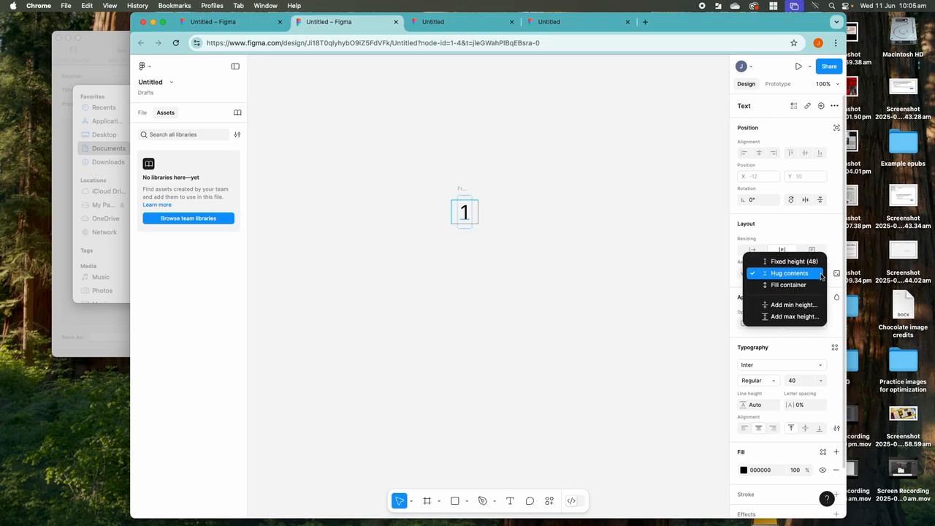
click(783, 263)
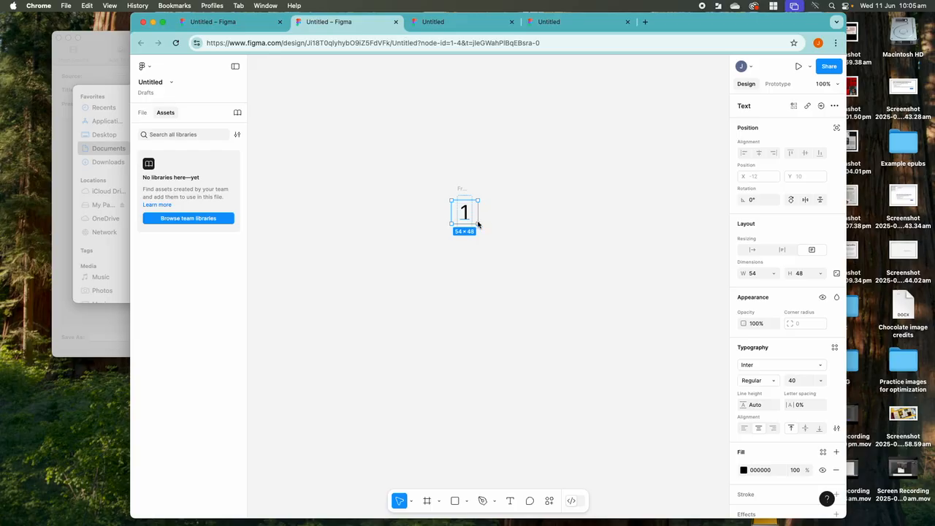
drag(477, 223, 480, 228)
double_click(462, 226)
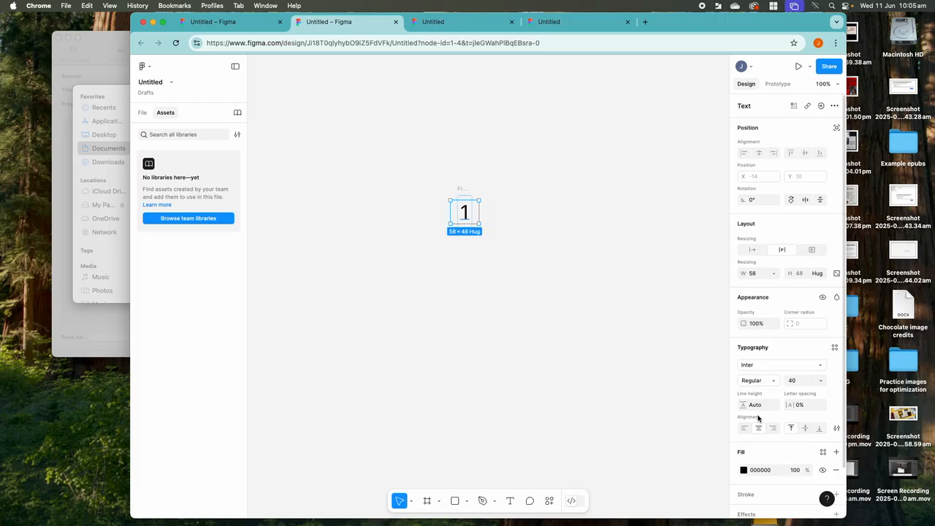
Step: Set the auto layout frame's horizontal and vertical padding back to 0
key(shift+a)
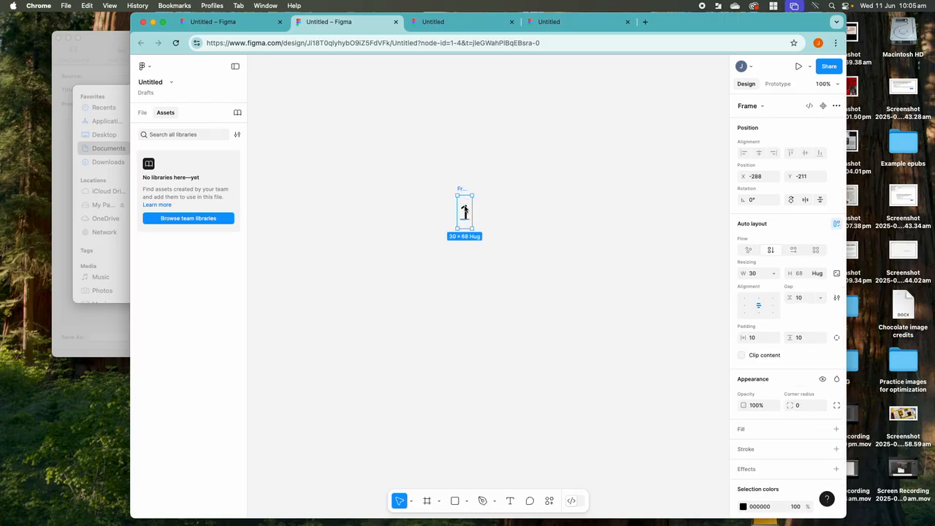
click(746, 338)
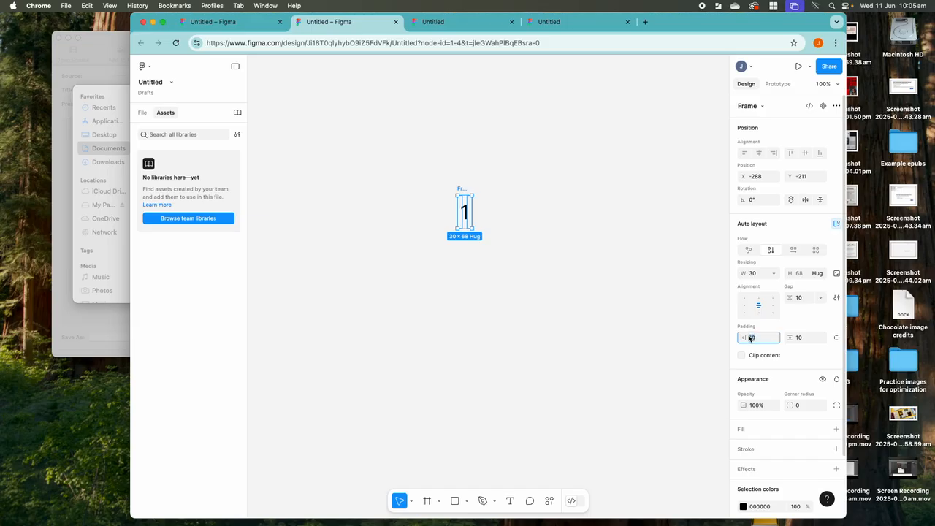
key(BackSpace)
text(0)
click(803, 342)
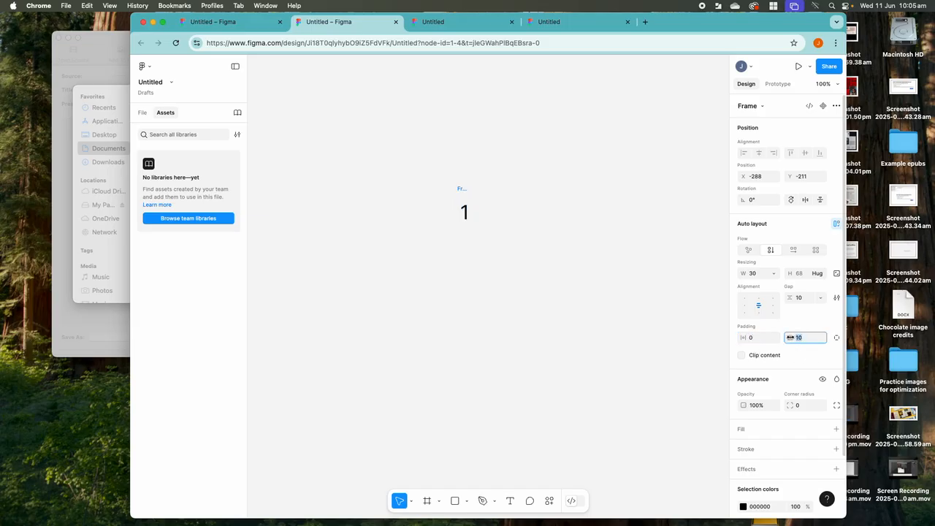
text(0)
key(Return)
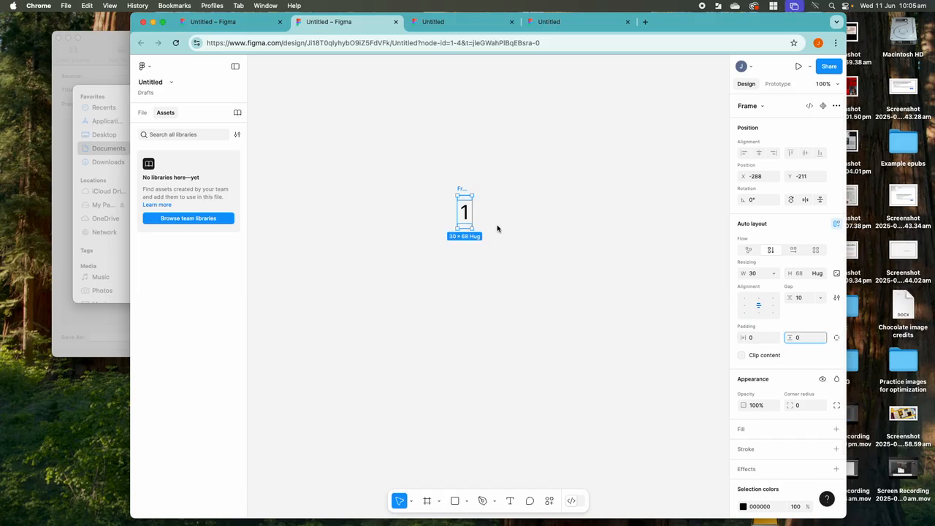
Step: Add a light turquoise fill (8CFEEE) to the frame around the number 1
click(495, 227)
click(464, 213)
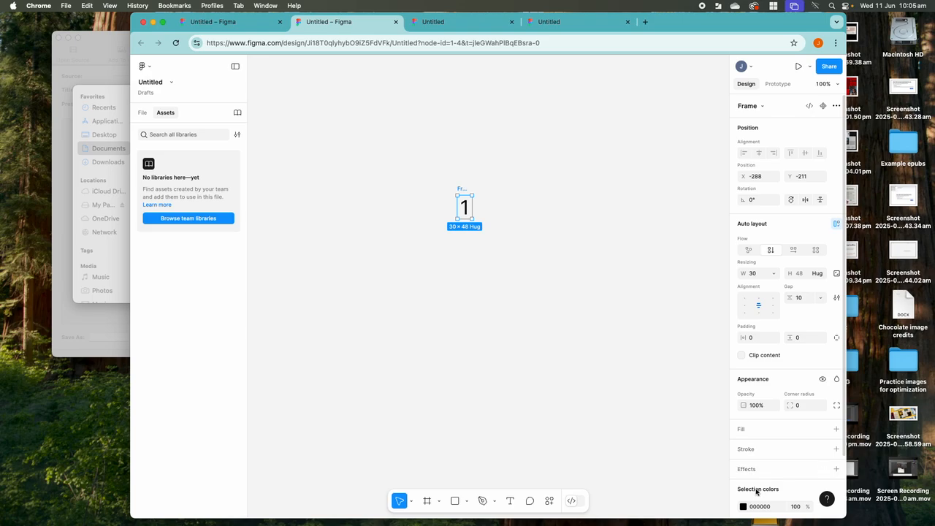
click(741, 430)
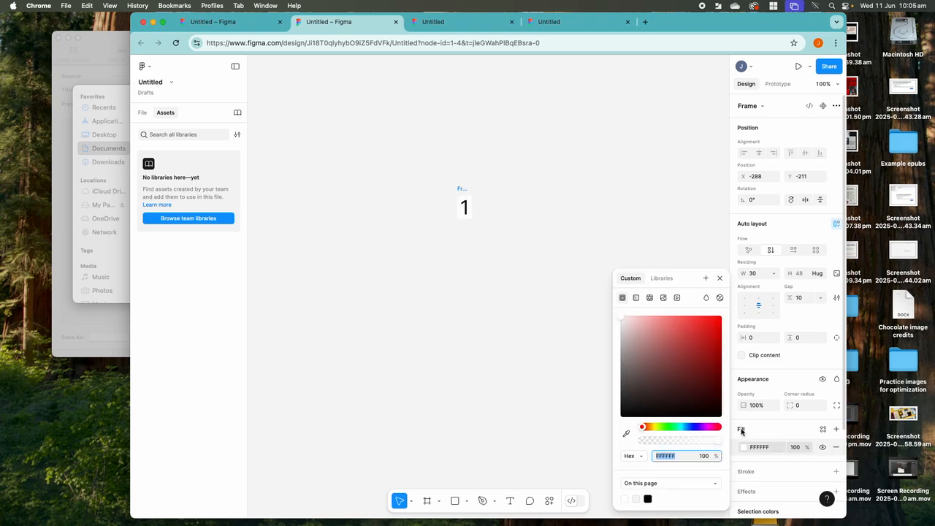
click(679, 428)
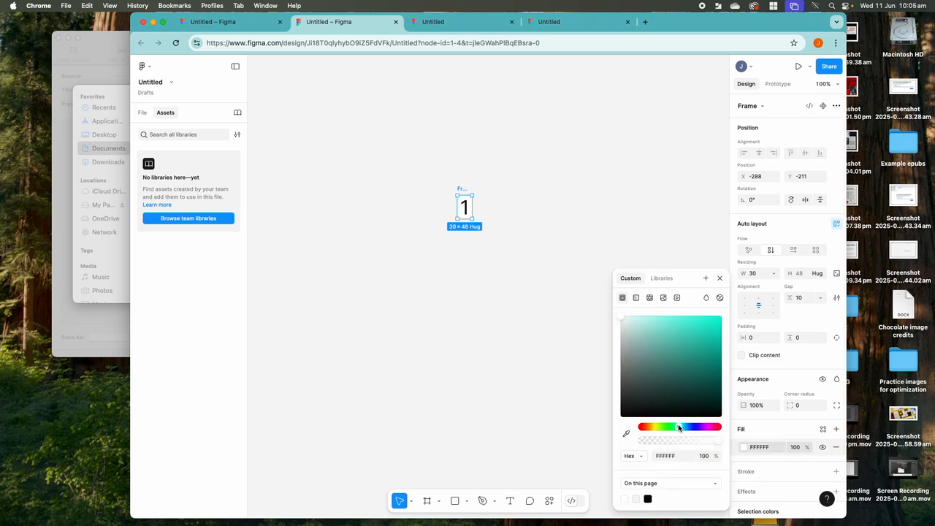
click(666, 359)
click(473, 212)
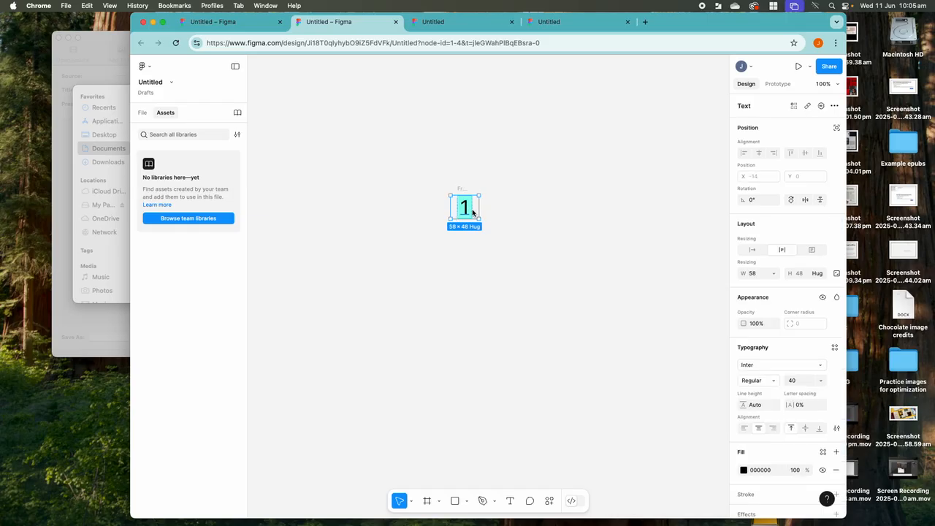
click(459, 209)
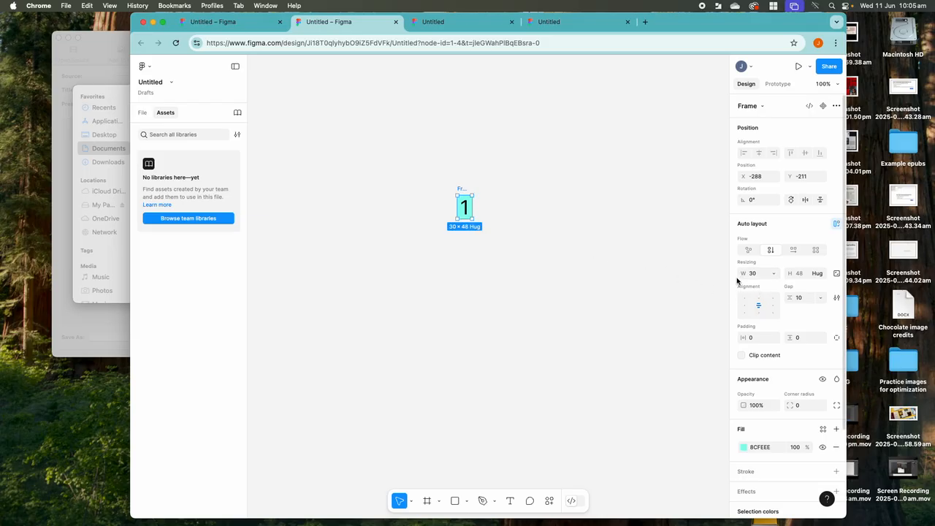
Step: Set the frame's width to 40, switch its height from hug contents to fixed, and set the height to 40
click(759, 275)
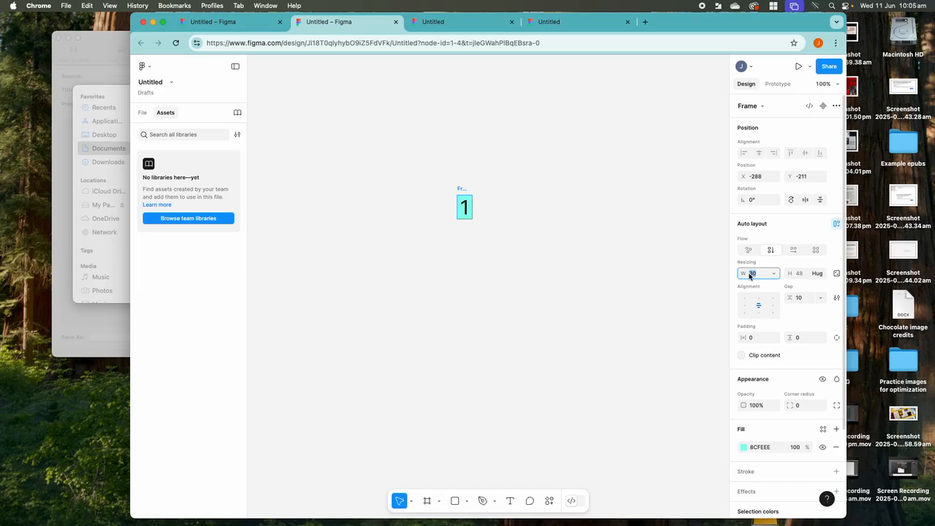
key(BackSpace)
click(776, 277)
click(814, 270)
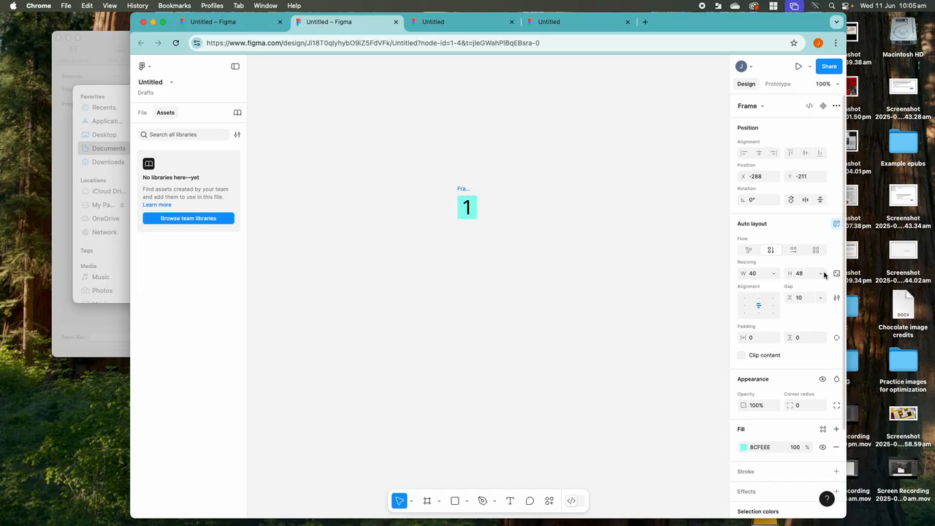
click(823, 275)
click(822, 274)
click(824, 276)
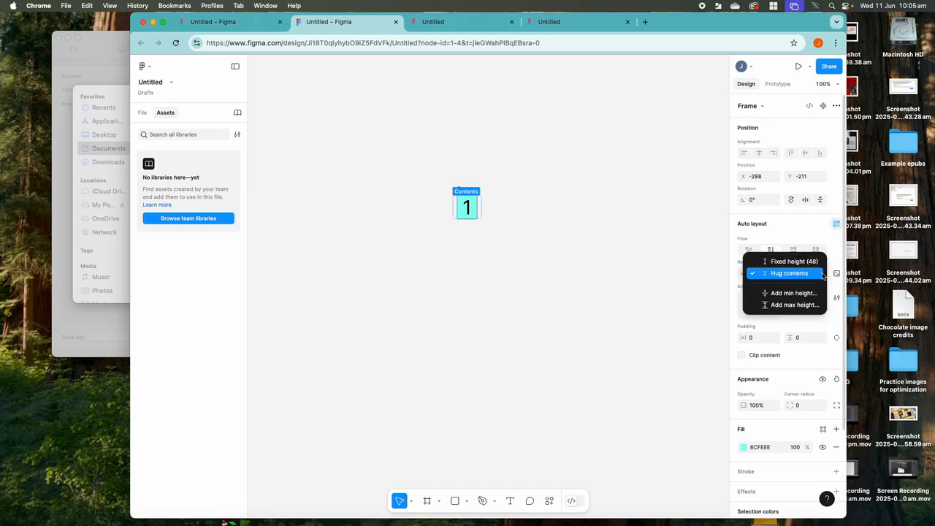
click(799, 263)
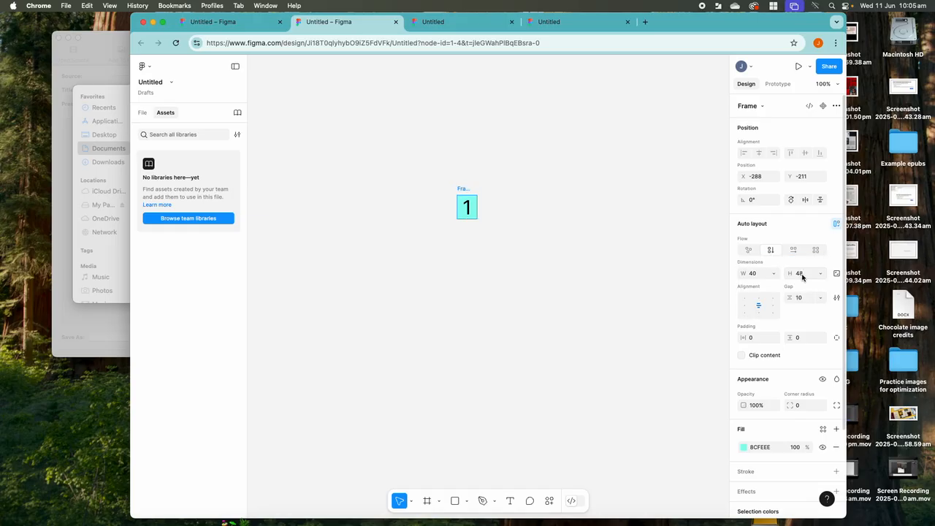
click(802, 275)
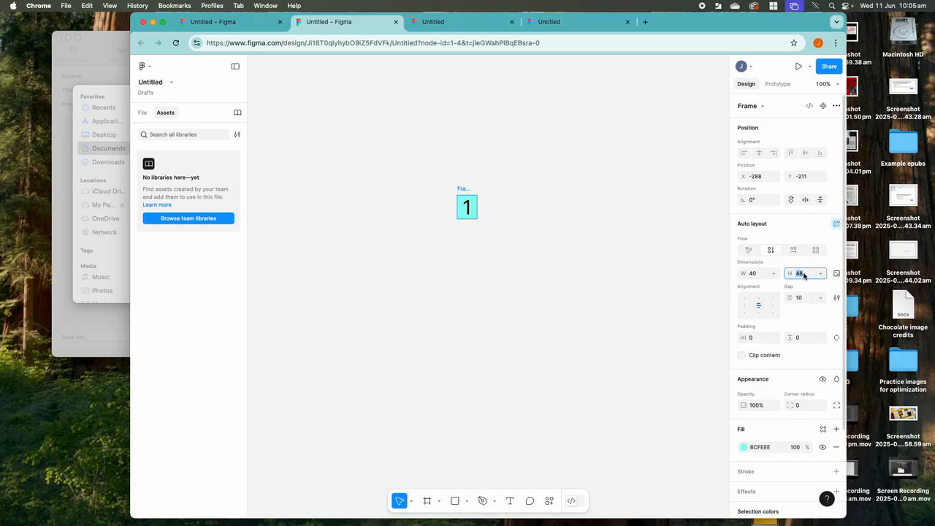
key(BackSpace)
key(Return)
Step: Round the turquoise frame into a circle with a corner radius of 20
click(798, 406)
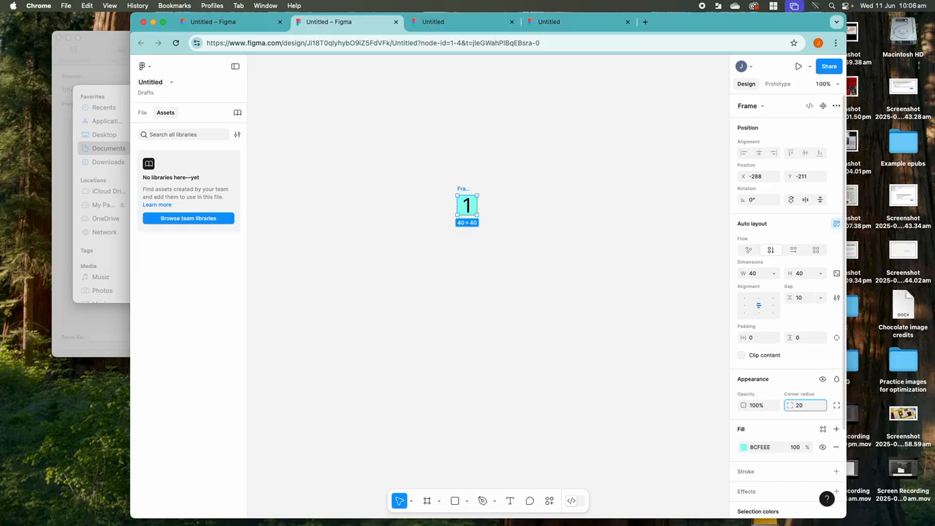
click(761, 408)
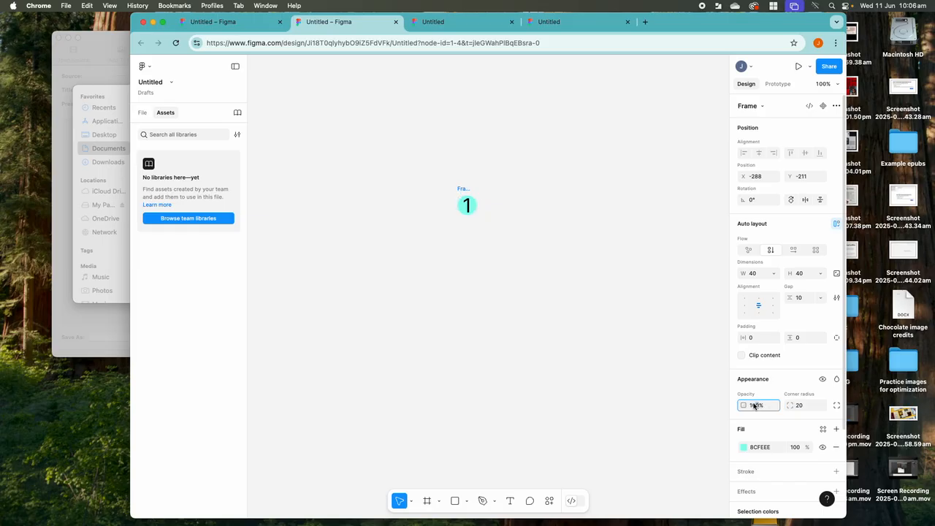
Step: Undo the corner rounding, then place a copy of the turquoise number frame on each side of the original, 10 apart
click(522, 266)
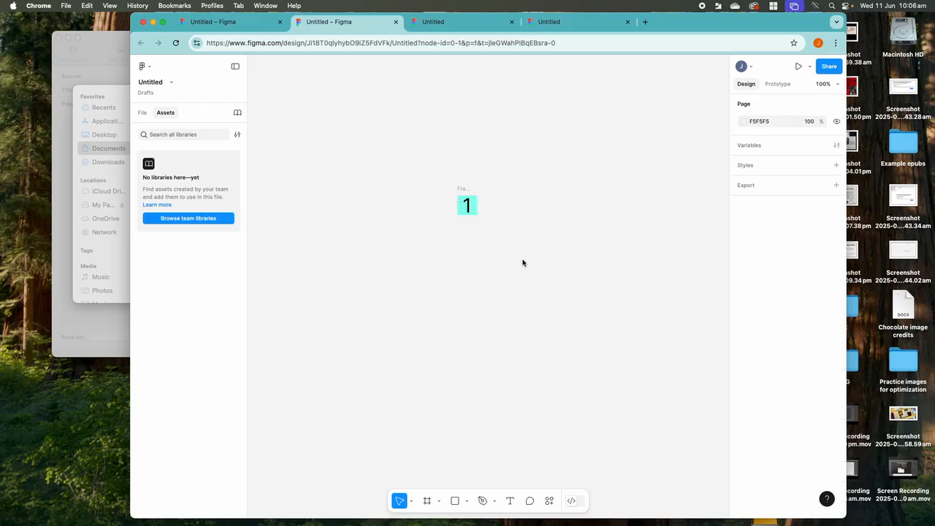
click(467, 206)
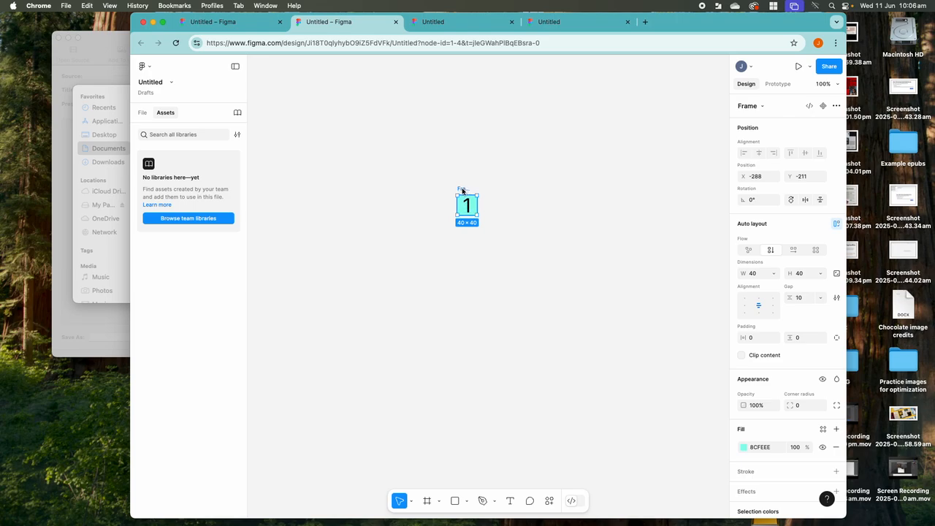
drag(463, 191, 487, 190)
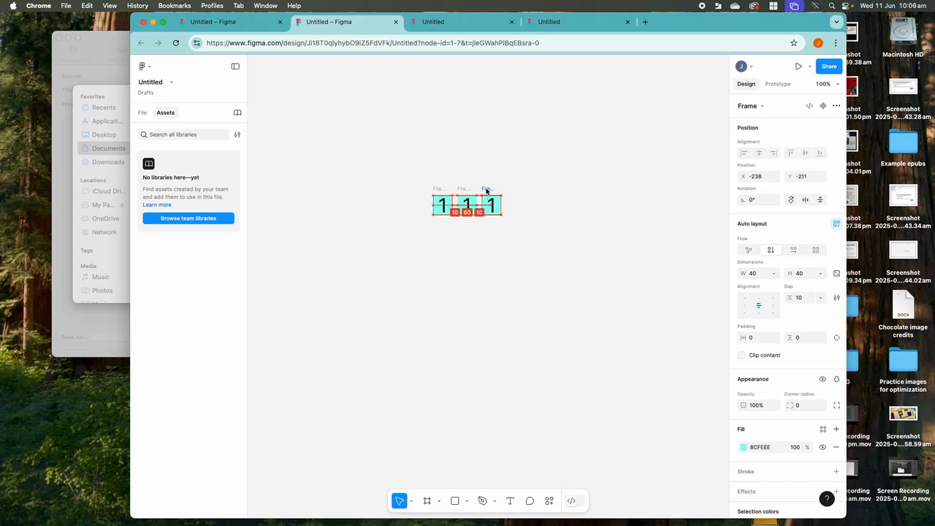
Step: Replace the number in the left frame with a minus sign (-) and the number in the right frame with a plus sign (+)
click(442, 206)
click(443, 206)
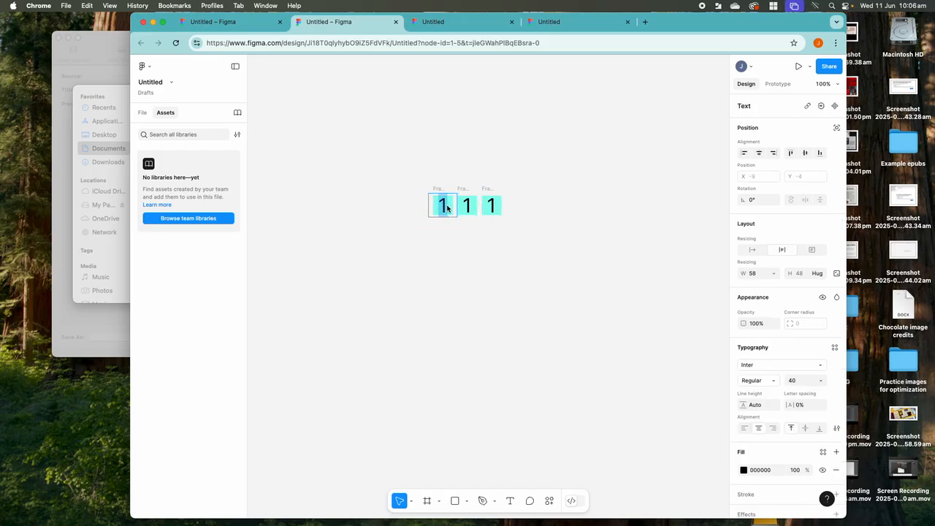
key(BackSpace)
text(-)
double_click(495, 210)
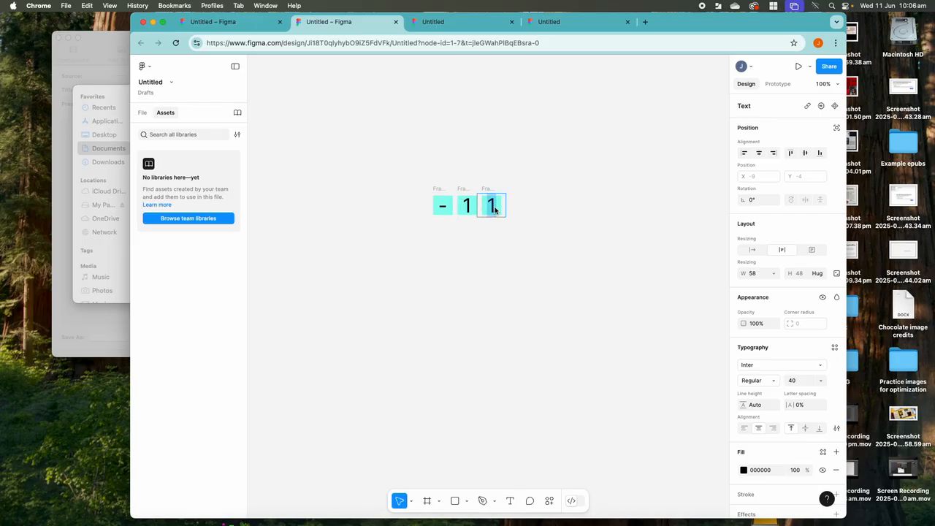
key(BackSpace)
text(+)
key(Escape)
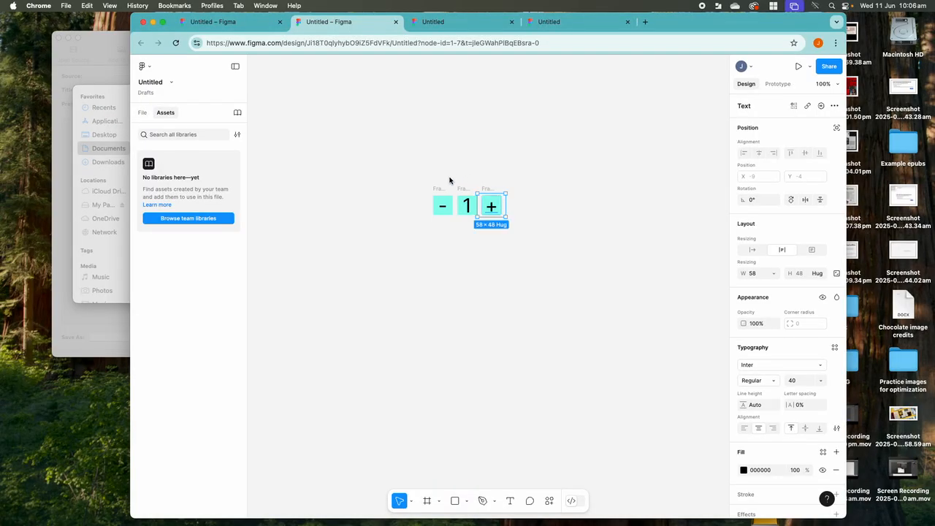
click(462, 227)
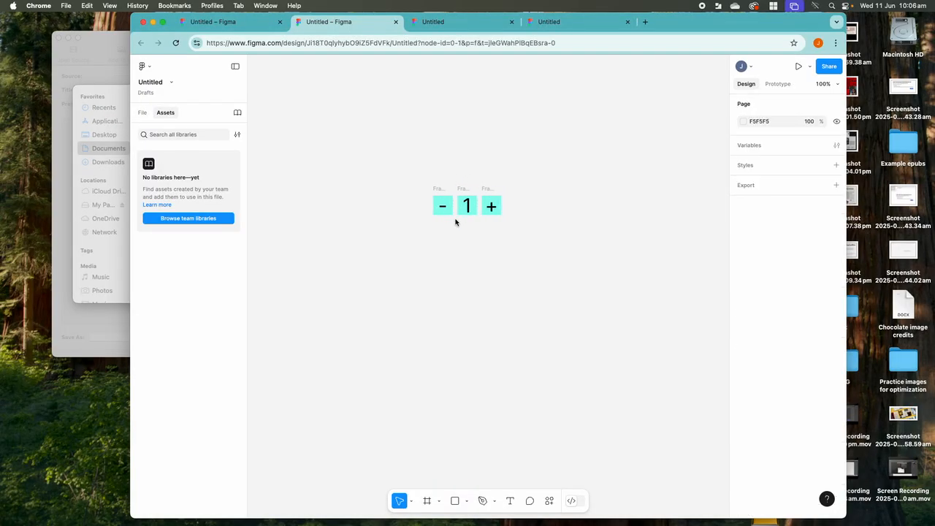
Step: Move the minus and plus frames closer to the middle number frame, leaving a gap of 5 on each side
click(491, 209)
click(490, 207)
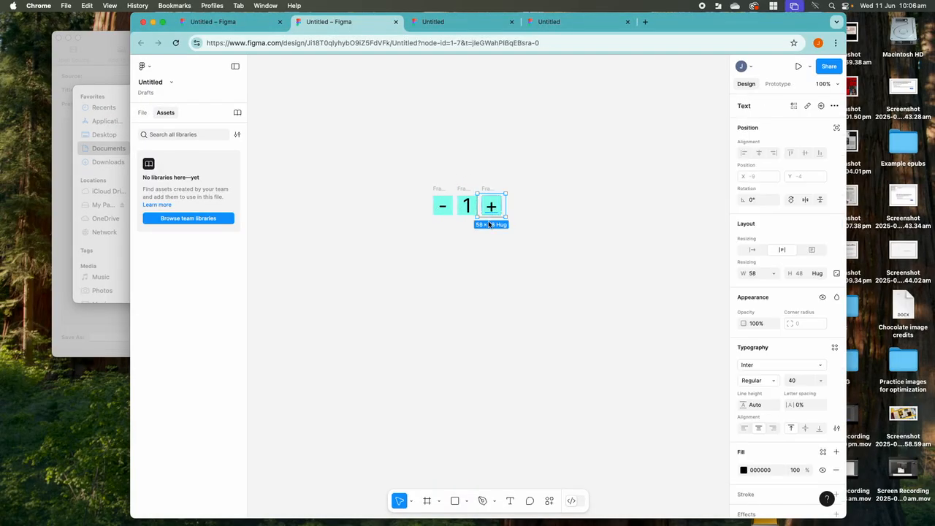
click(461, 229)
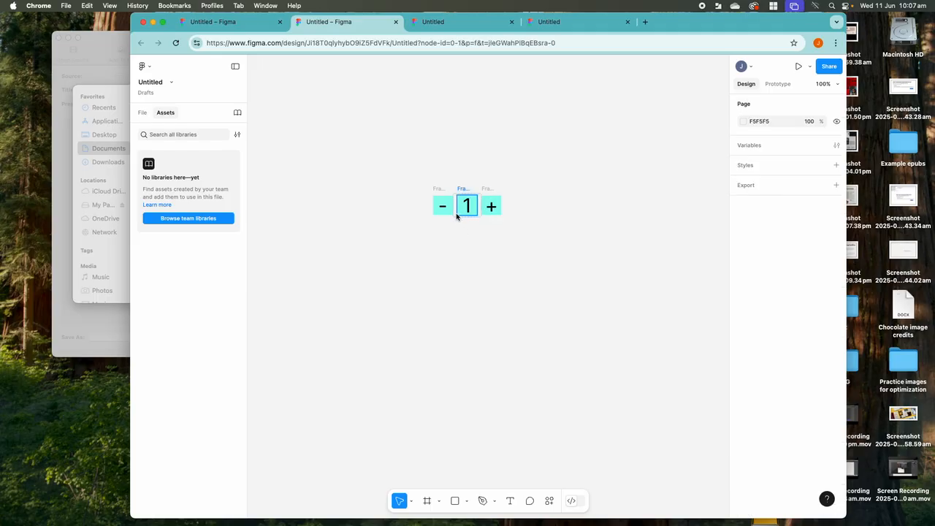
click(444, 205)
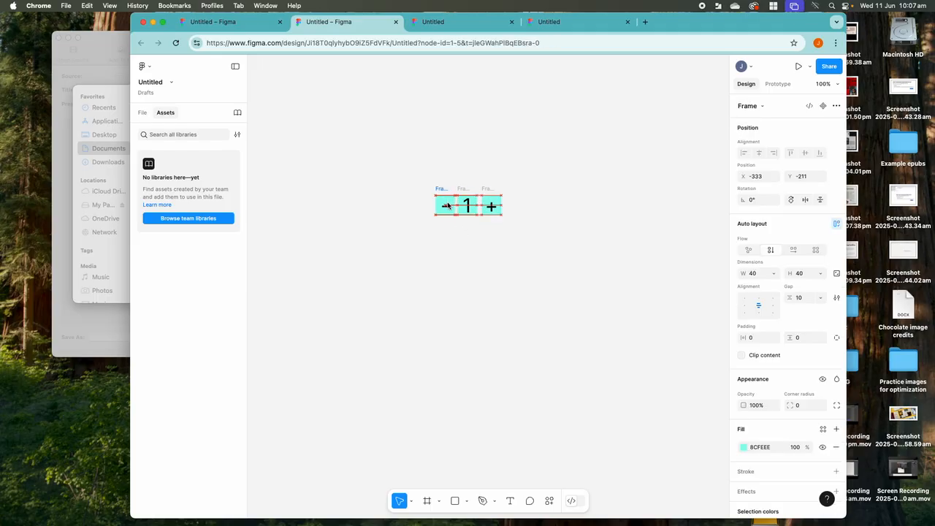
click(490, 206)
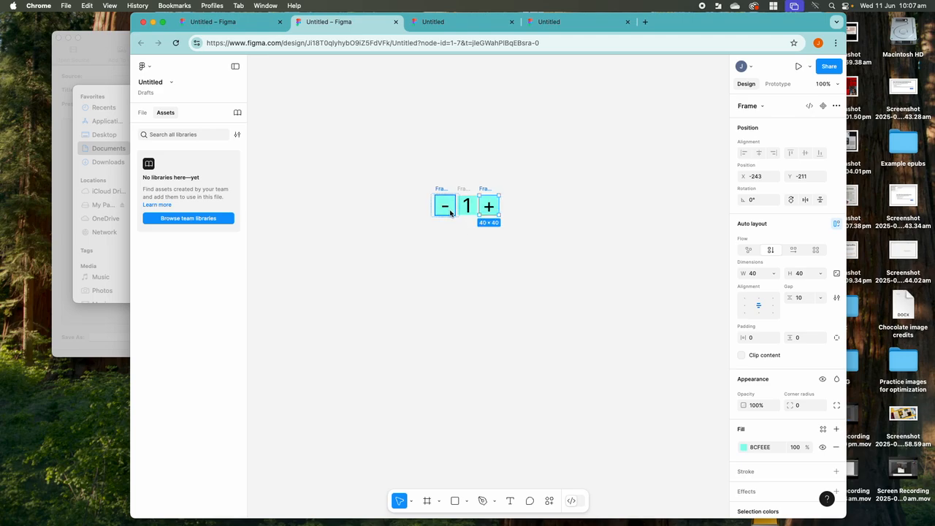
Step: Stack the frames in a column with the minus above and the plus below the number, spaced 9 apart
drag(450, 213, 468, 229)
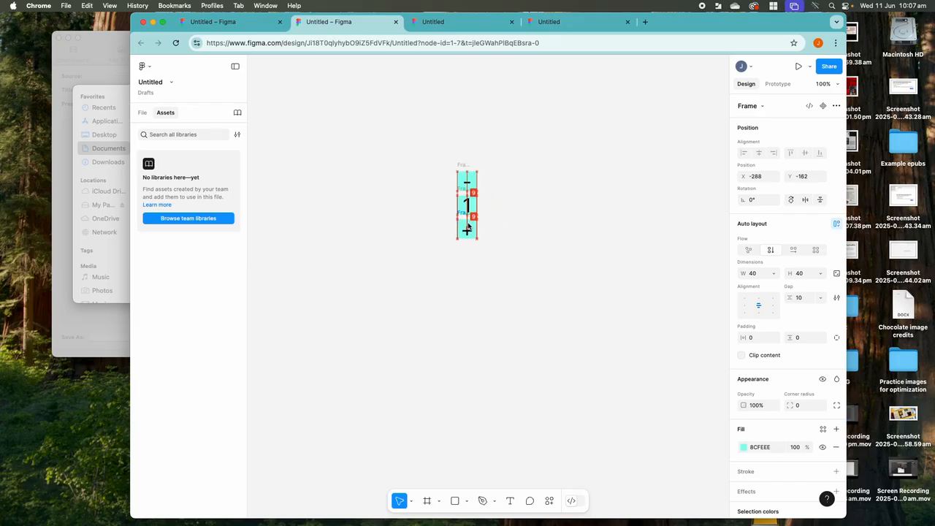
click(468, 184)
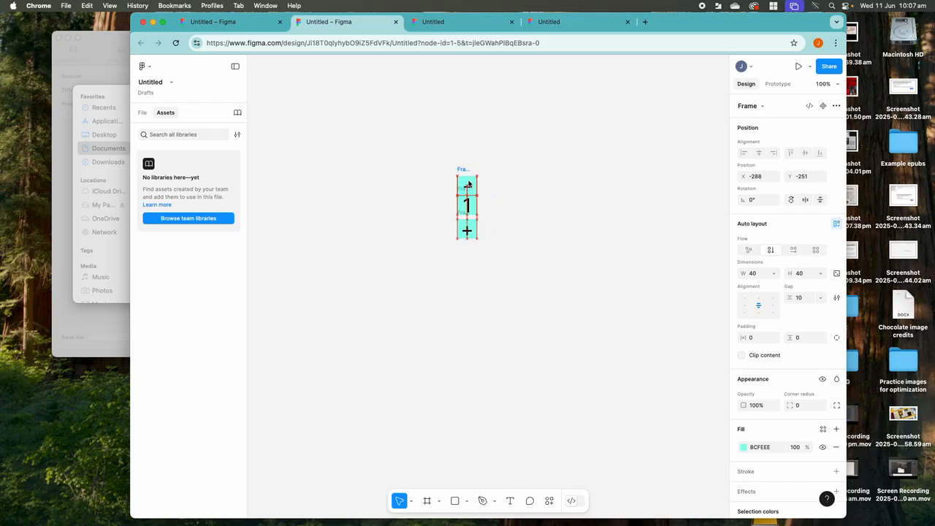
drag(469, 184, 468, 179)
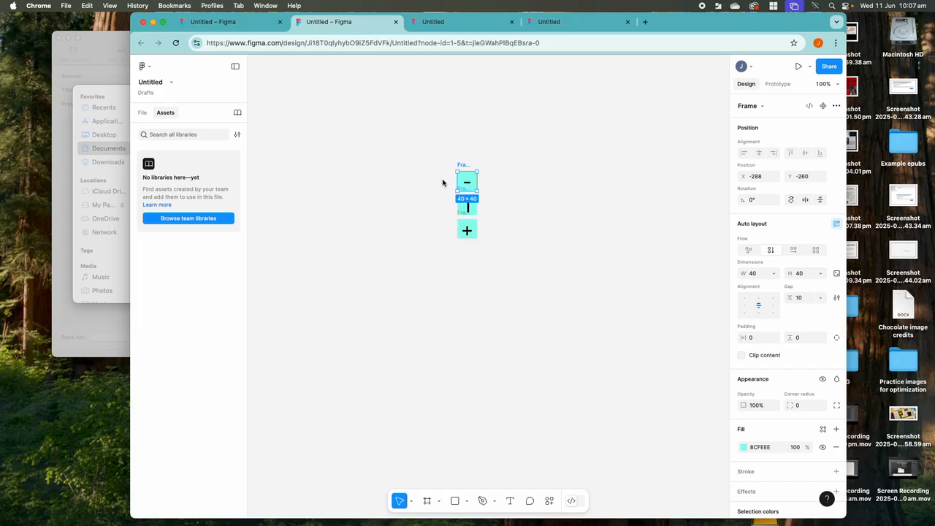
click(436, 184)
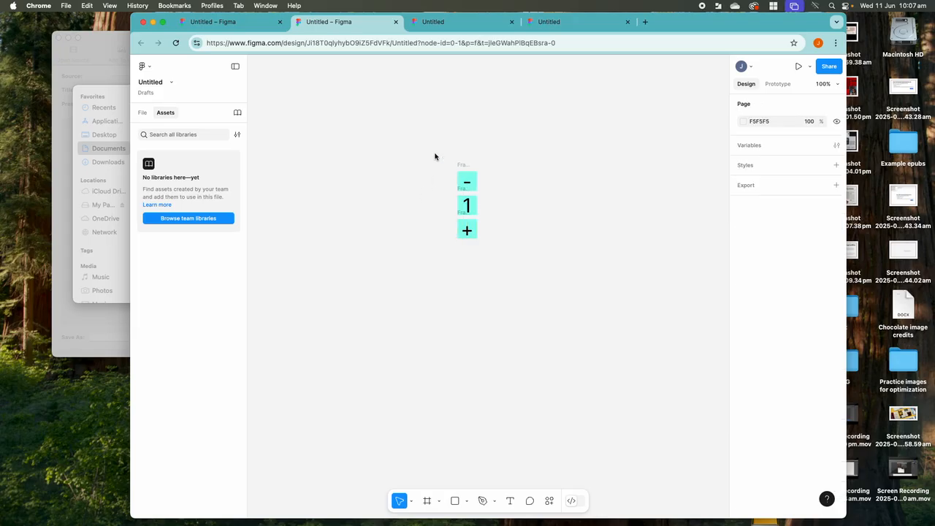
Step: Wrap the stacked minus, number and plus frames together in one new frame
drag(433, 152, 488, 262)
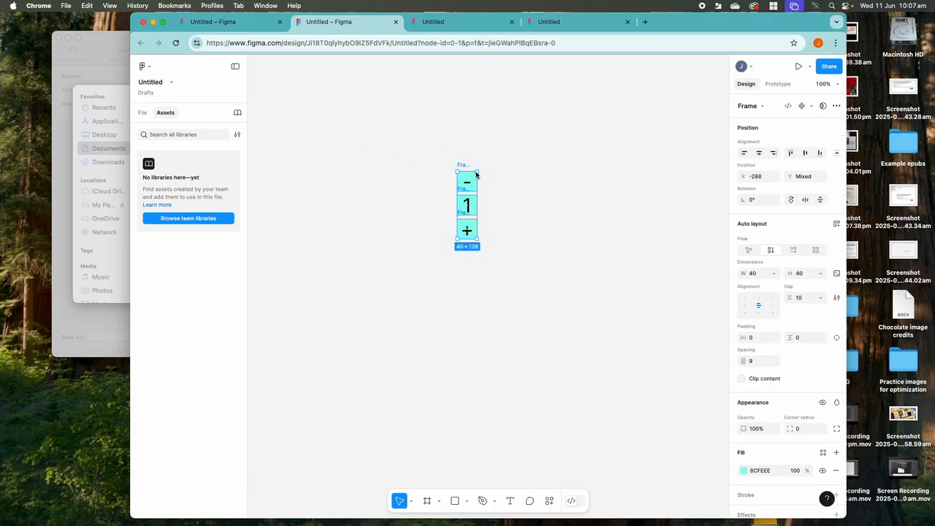
right_click(466, 167)
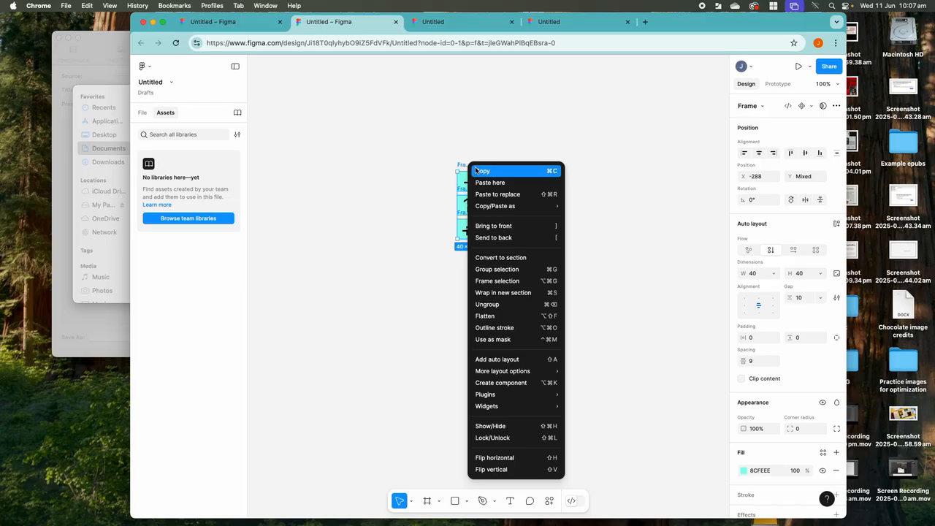
click(492, 280)
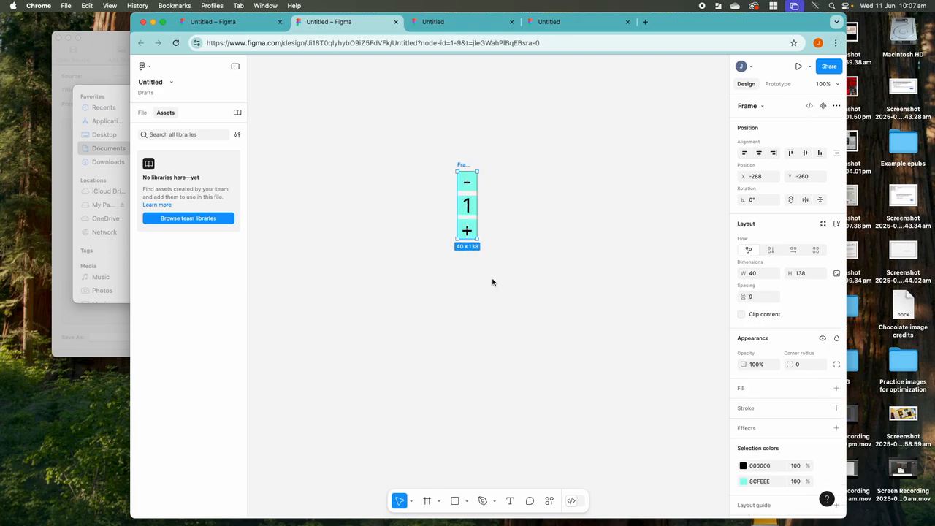
Step: Duplicate the counter column four times to the right, making a row of five columns spaced 18 apart
right_click(461, 167)
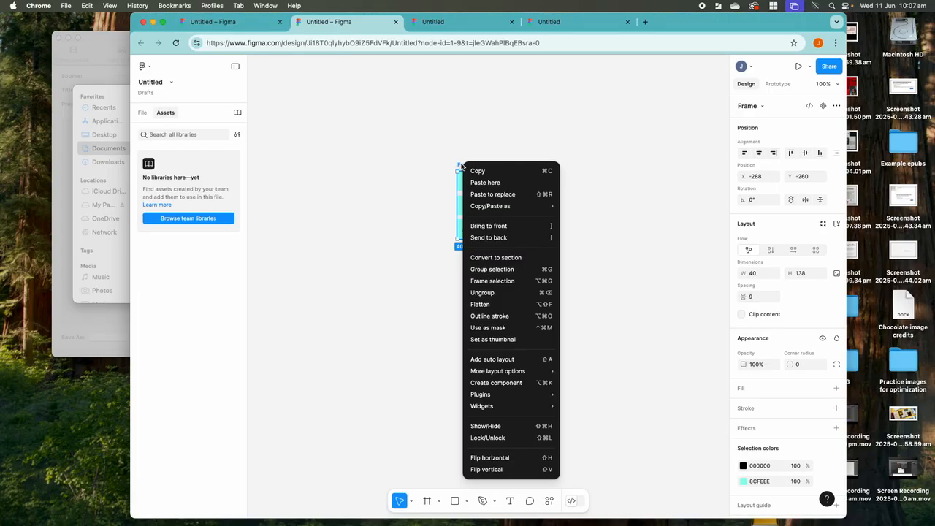
click(461, 166)
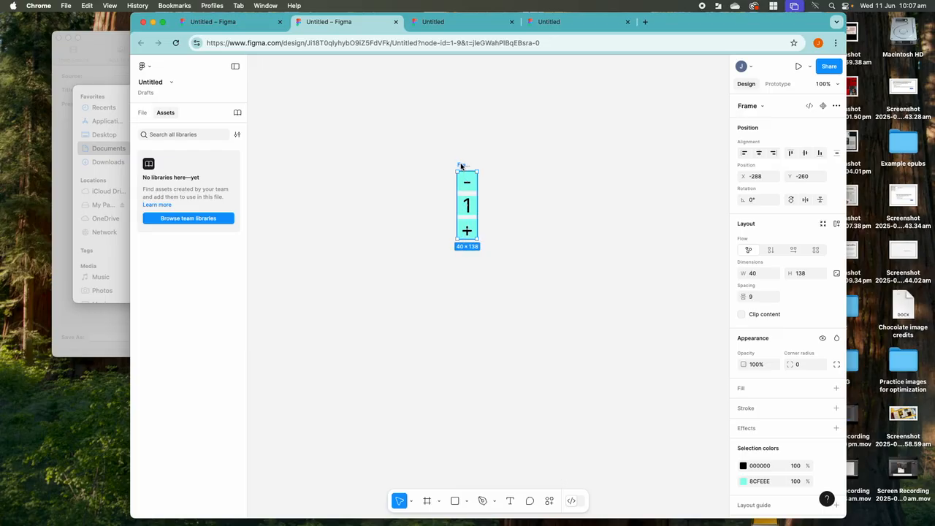
drag(461, 166, 491, 166)
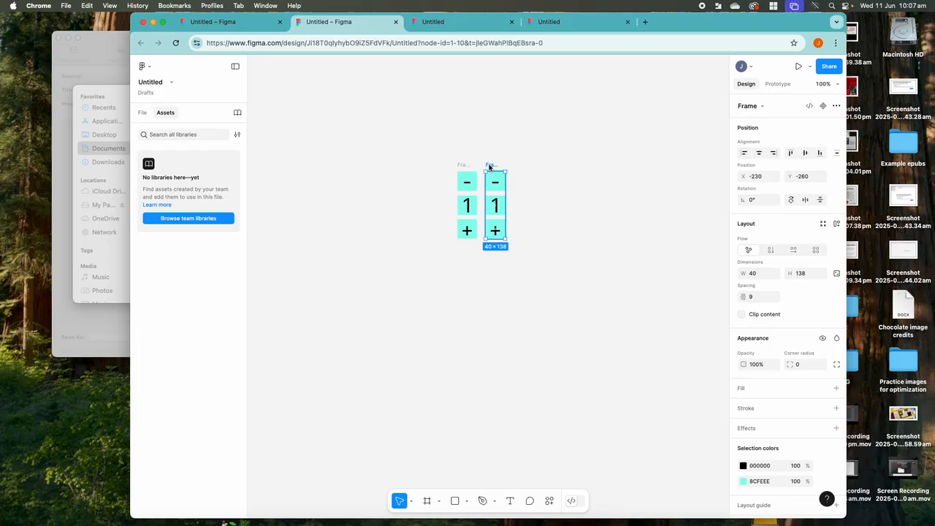
drag(490, 167, 577, 166)
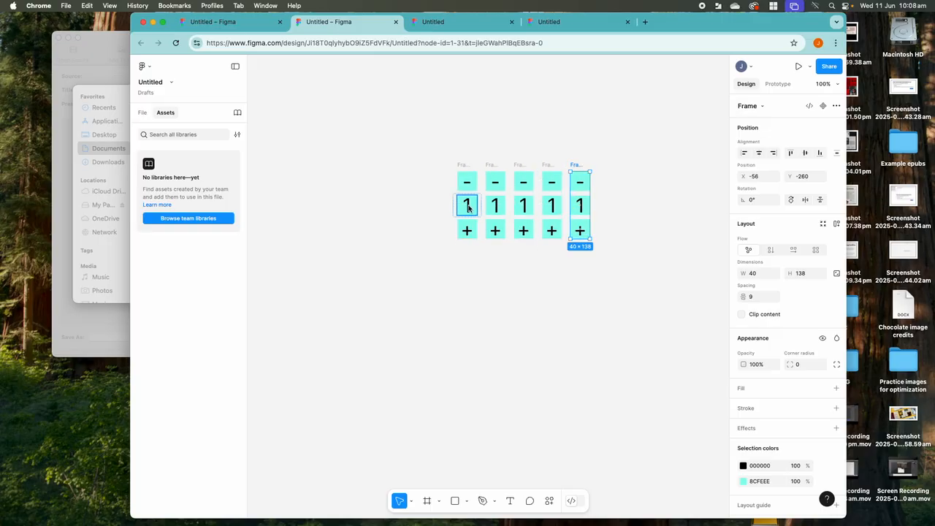
Step: Change the number in the first column to 0 and the number in the third column to 2
click(468, 208)
double_click(467, 208)
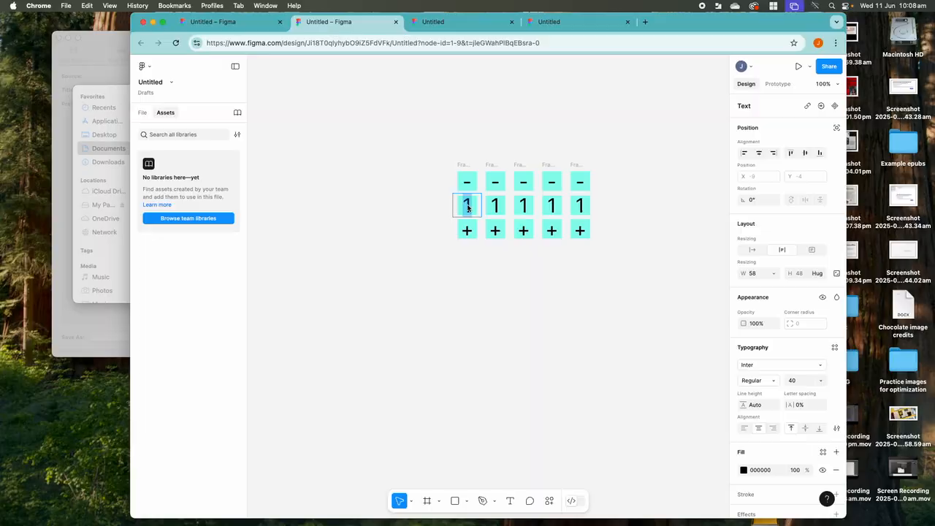
key(BackSpace)
text(0)
double_click(528, 208)
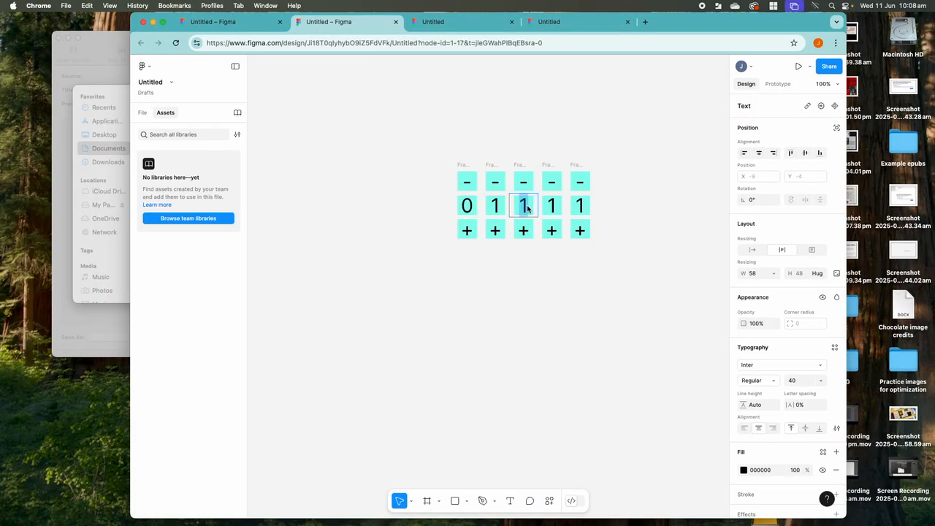
key(BackSpace)
text(2)
Step: Change the number in the fourth column to 3 and the number in the fifth column to 4
double_click(552, 208)
double_click(552, 208)
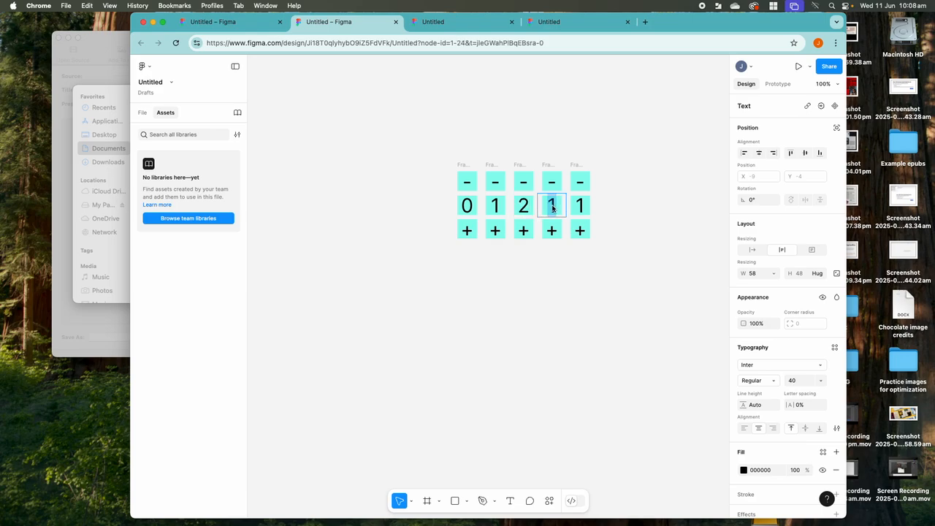
key(BackSpace)
text(3)
double_click(581, 209)
key(BackSpace)
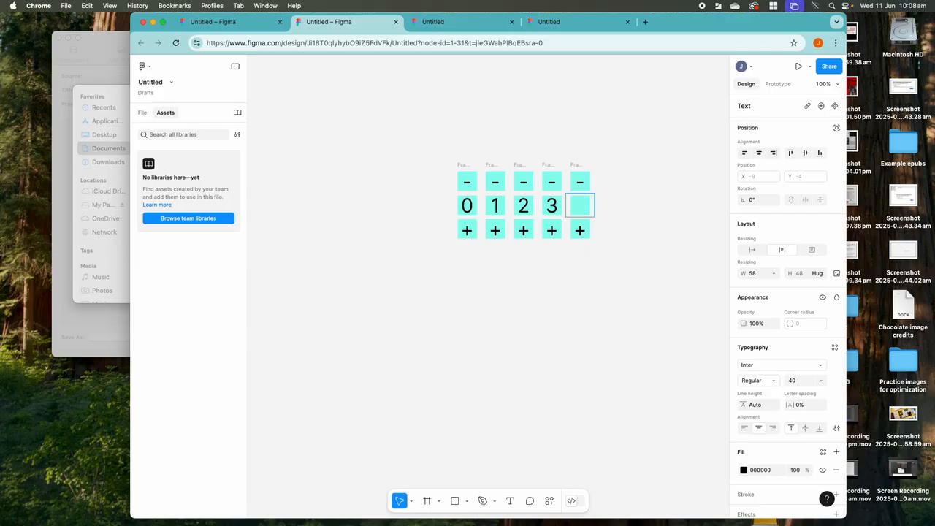
text(4)
key(Escape)
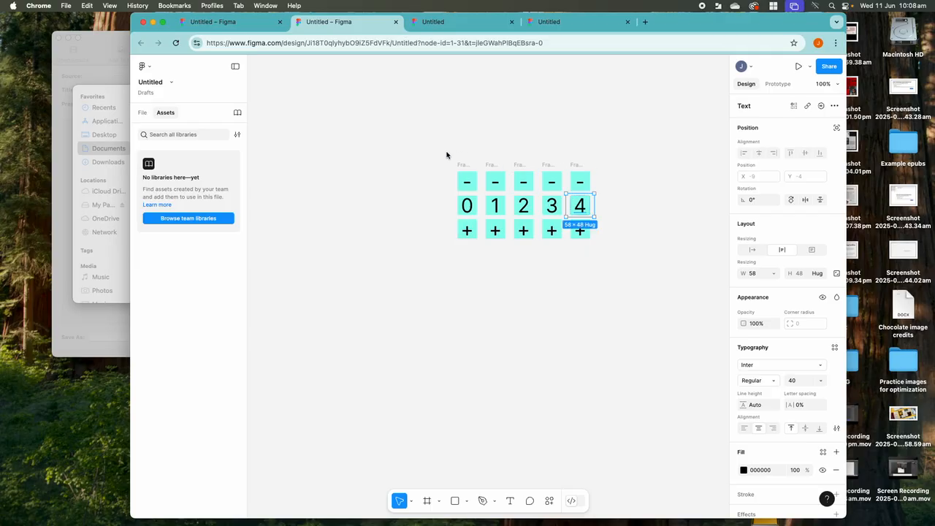
drag(431, 142, 605, 256)
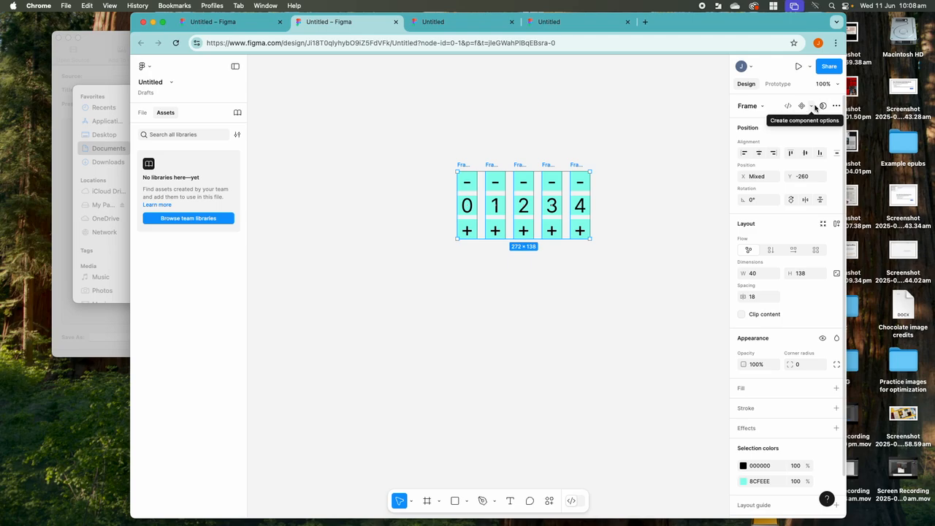
click(812, 107)
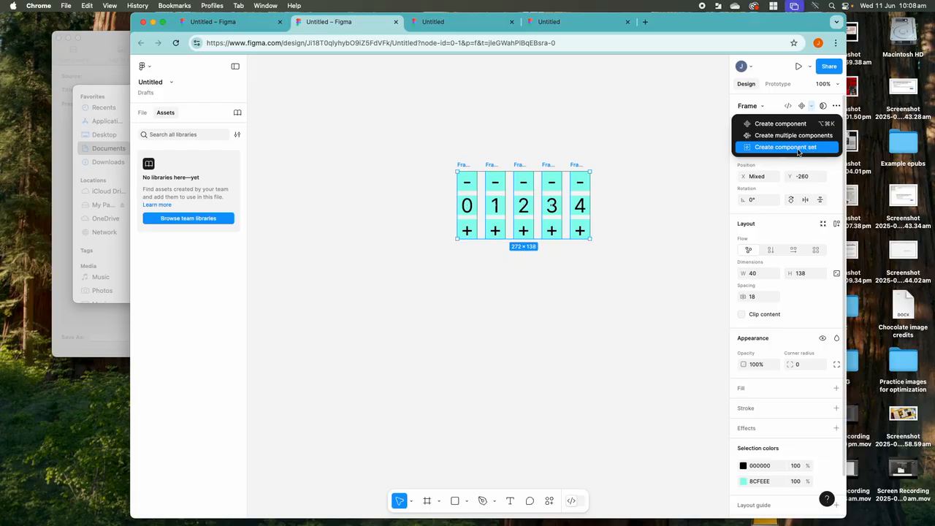
click(476, 130)
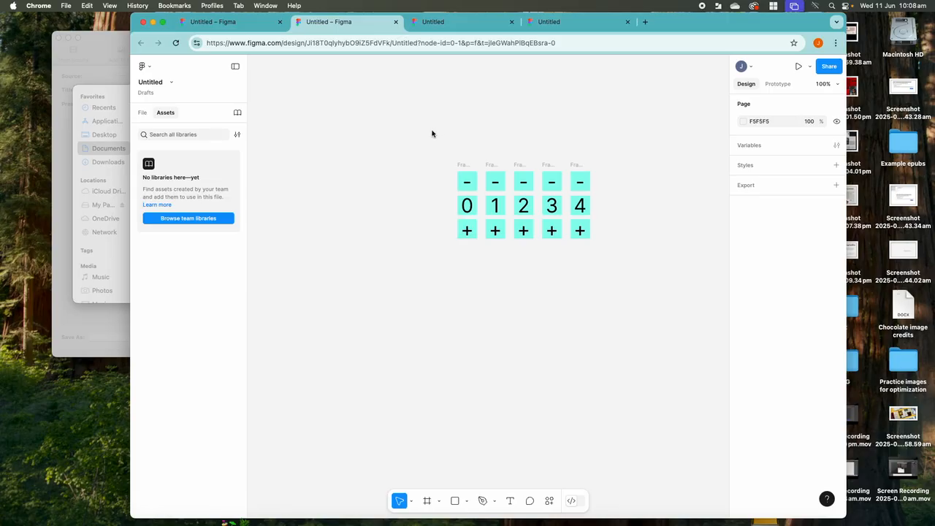
click(462, 167)
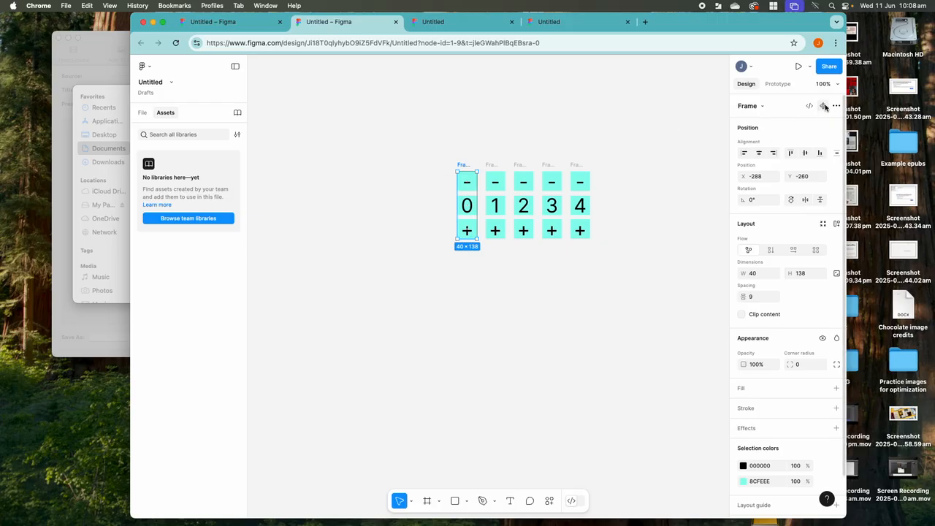
click(445, 150)
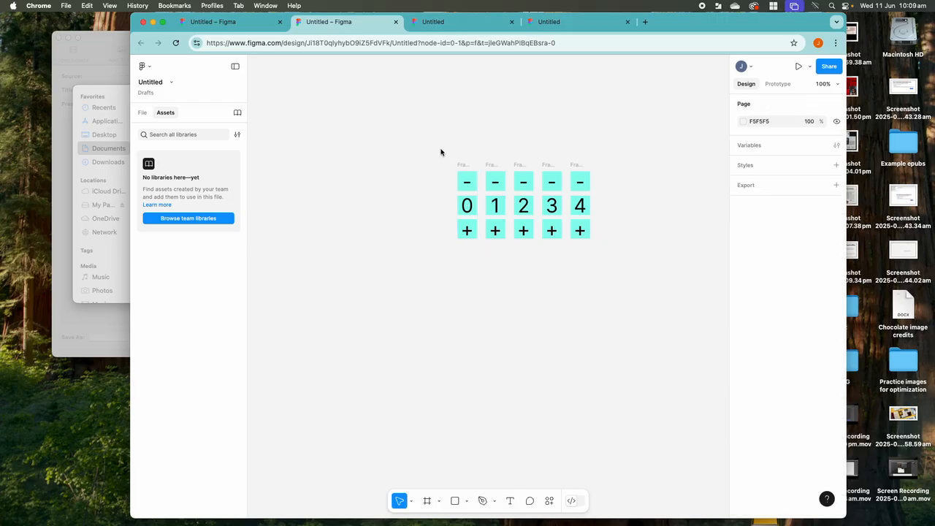
Step: Create a component set from all five counter column frames
drag(428, 148, 604, 256)
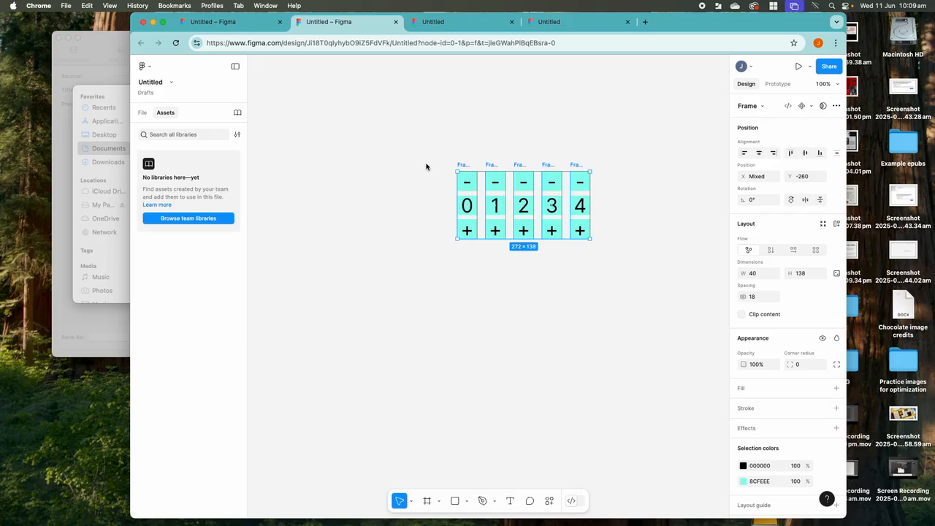
click(811, 107)
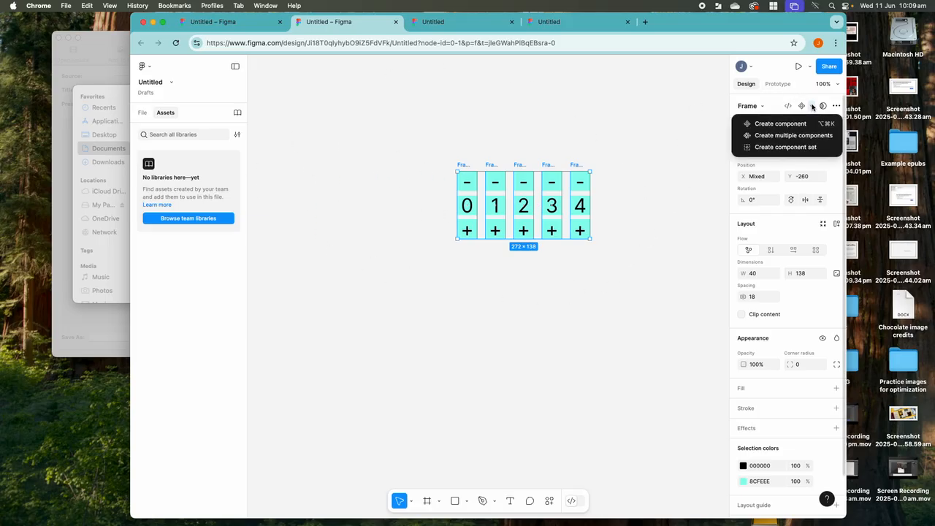
click(781, 150)
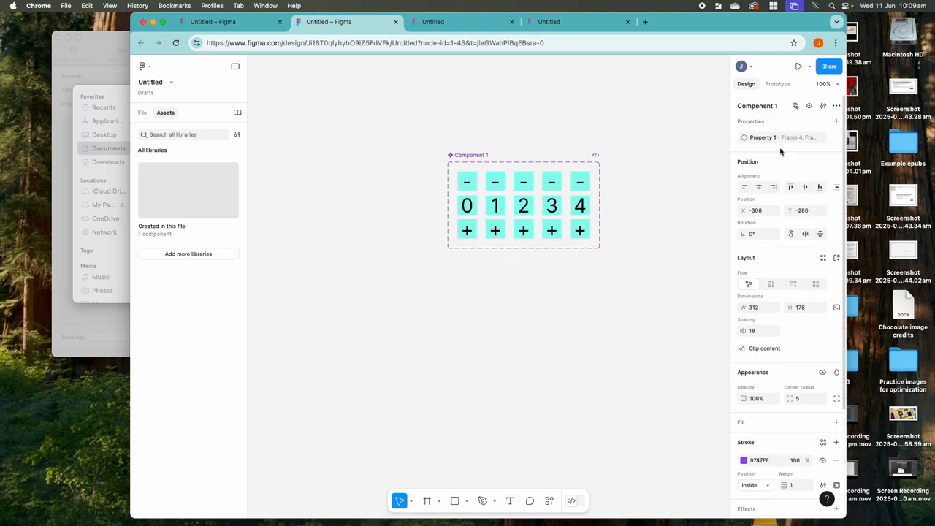
Step: Connect the plus button of the 0 variant to the 1 variant with an on-click Change to interaction and instant animation
click(158, 231)
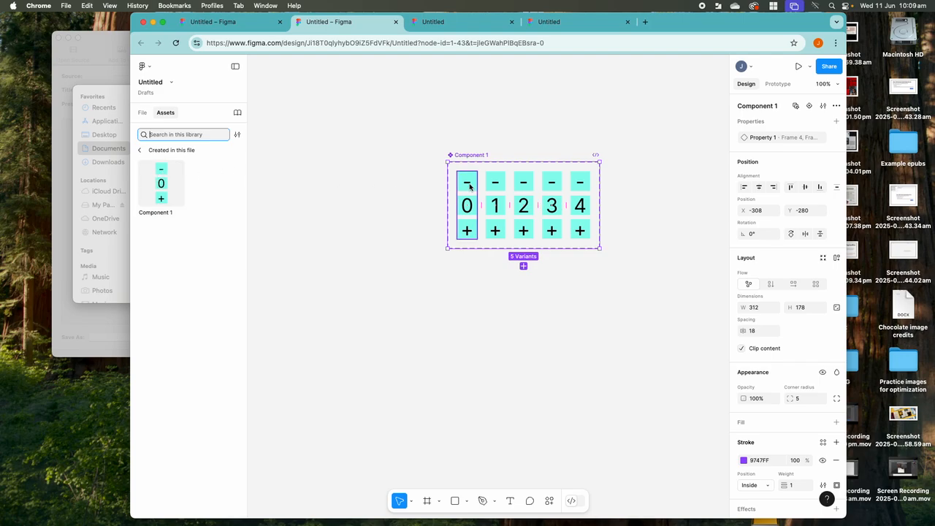
click(778, 84)
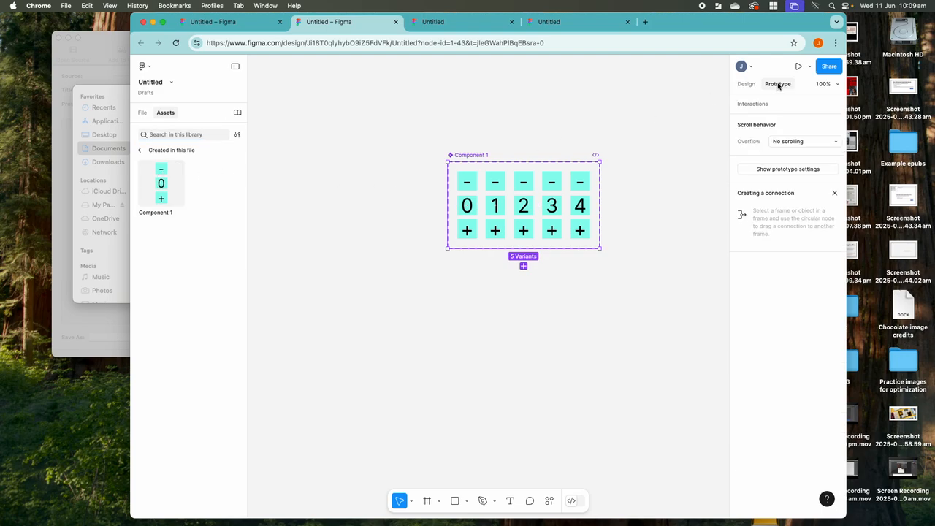
double_click(470, 210)
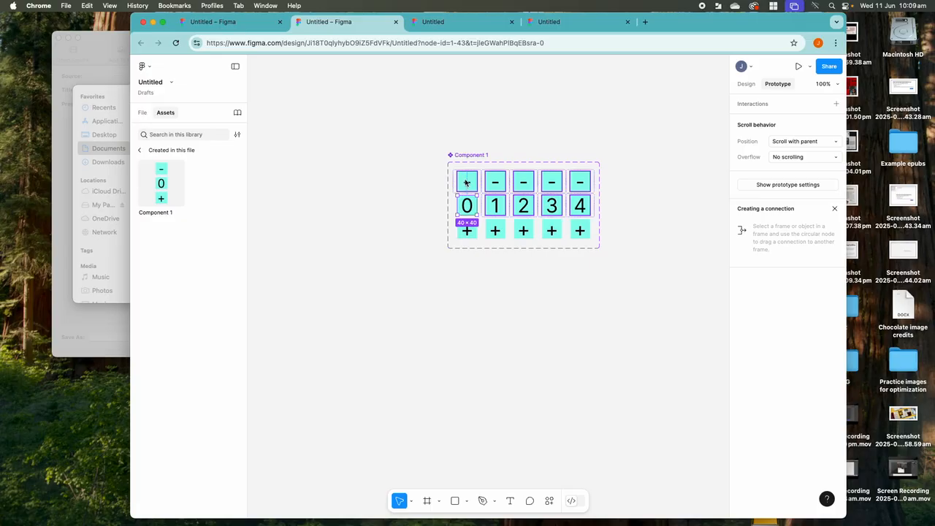
click(469, 231)
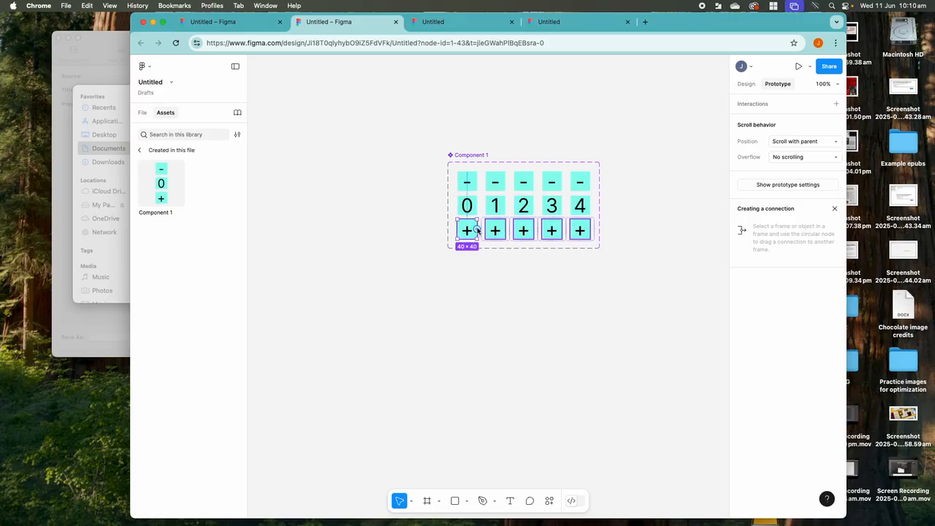
drag(486, 206, 498, 209)
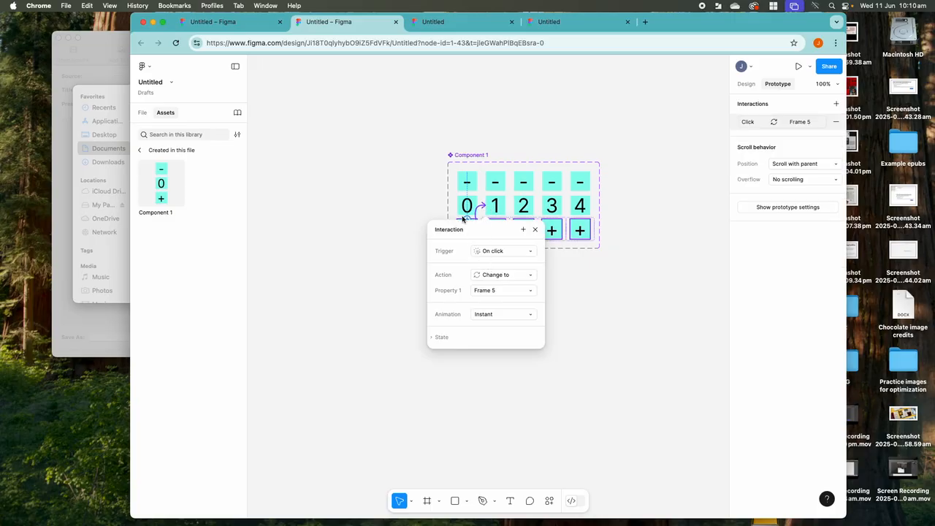
click(430, 201)
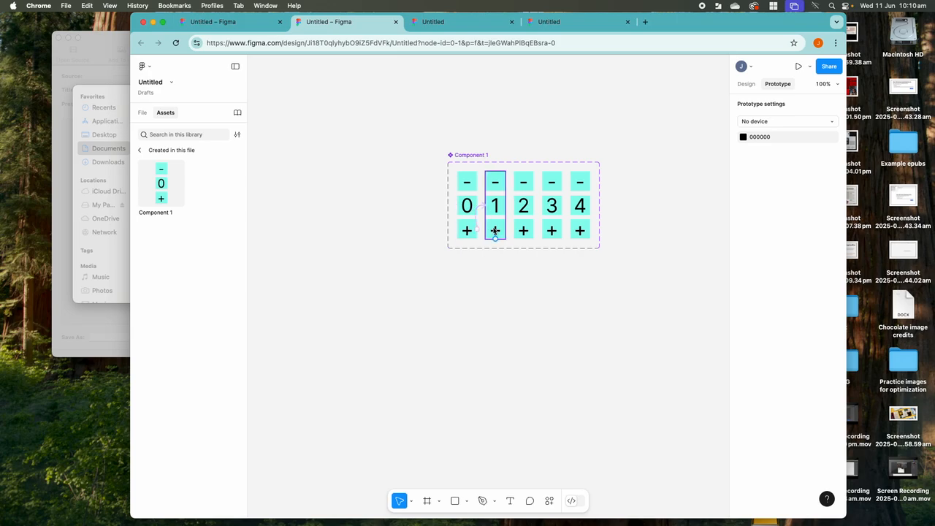
Step: Connect the minus button of the 1 variant to the number 0 with an on-click Scroll to interaction
click(495, 184)
click(495, 187)
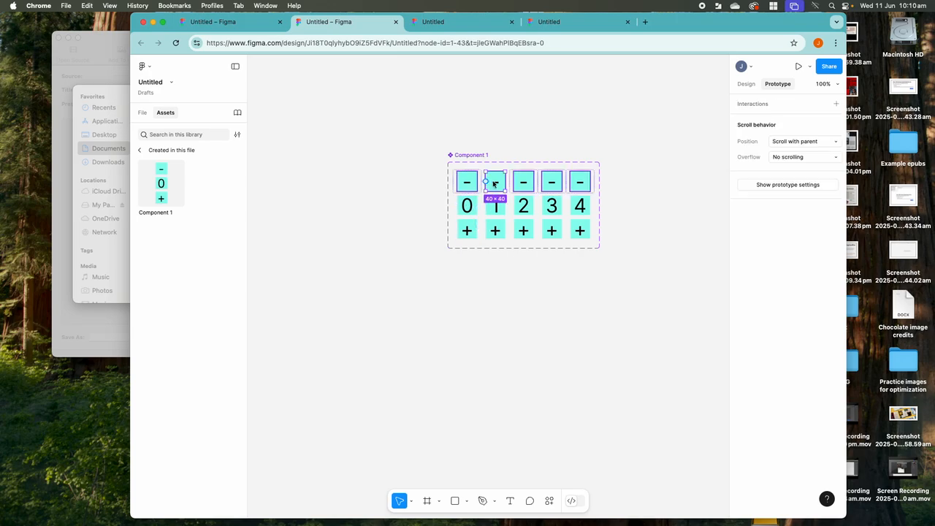
drag(492, 182, 479, 210)
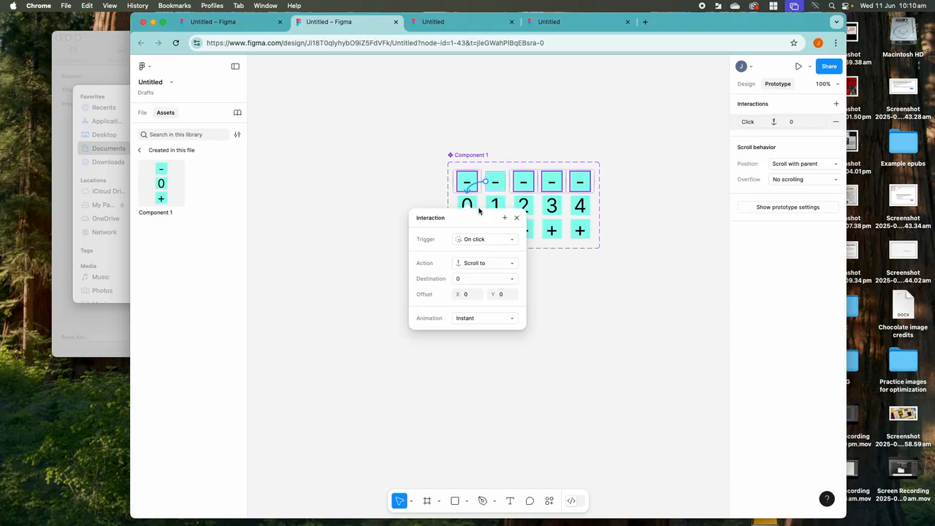
click(461, 200)
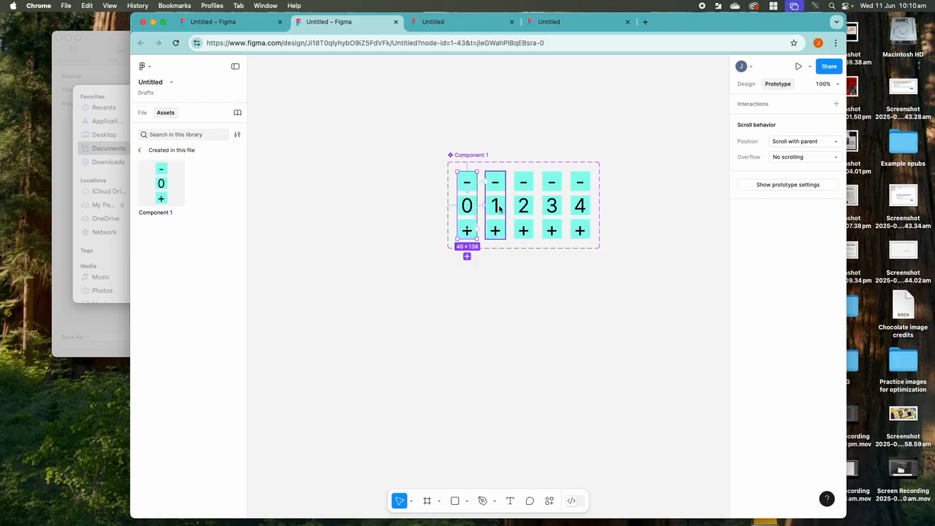
Step: Connect the plus button of the 1 variant to the 2 variant with an on-click Change to interaction and instant animation
click(496, 208)
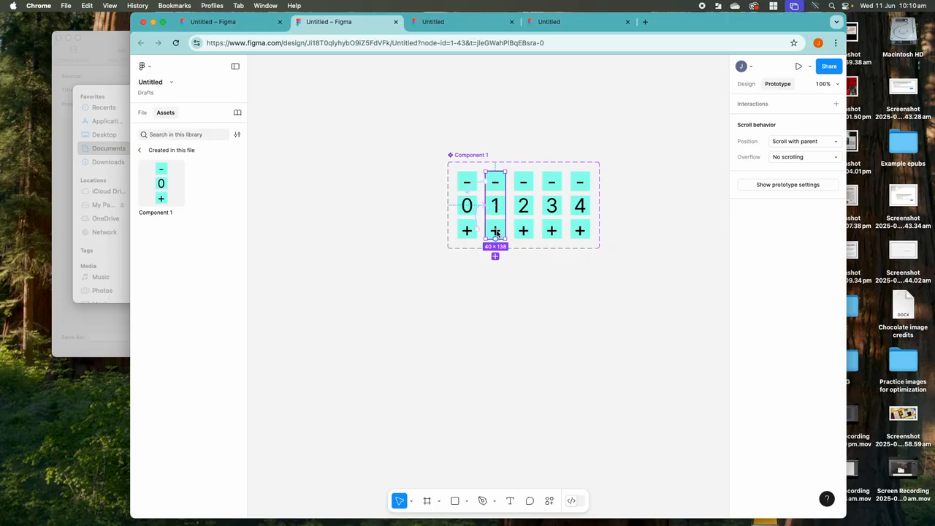
double_click(496, 232)
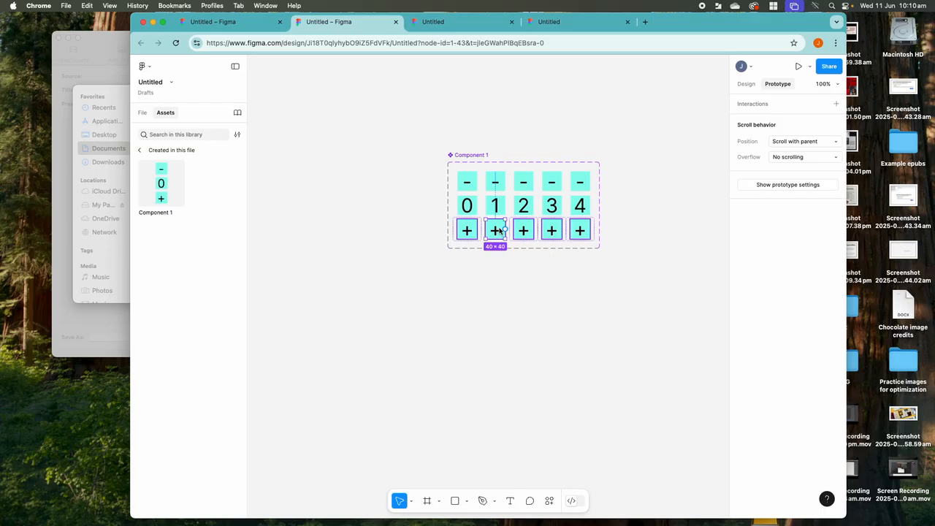
drag(506, 230, 529, 215)
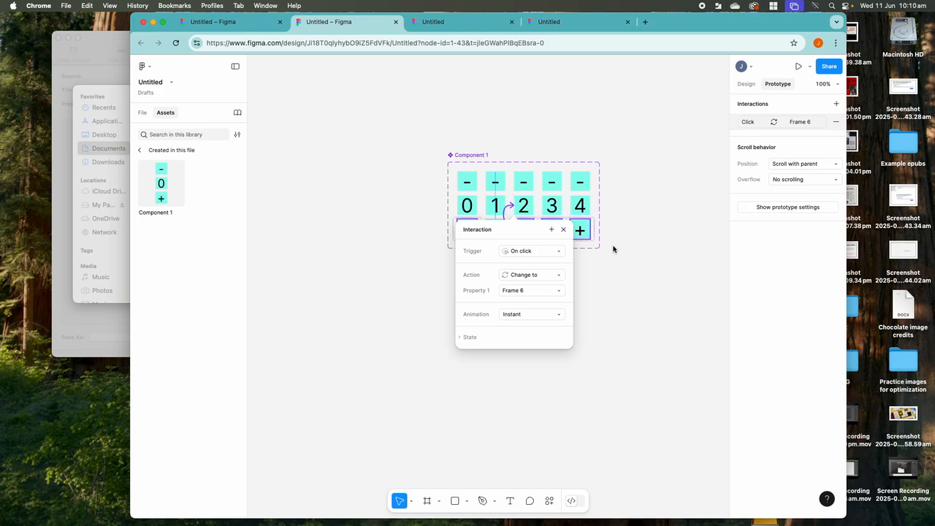
click(615, 248)
Step: Connect the minus button of the 2 variant to the number 1 with an on-click Scroll to interaction
click(529, 215)
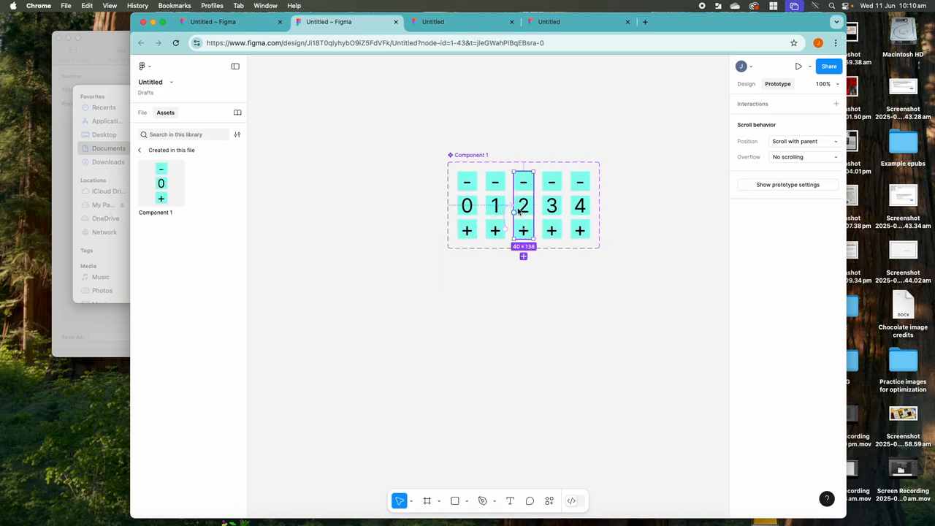
drag(510, 207, 511, 206)
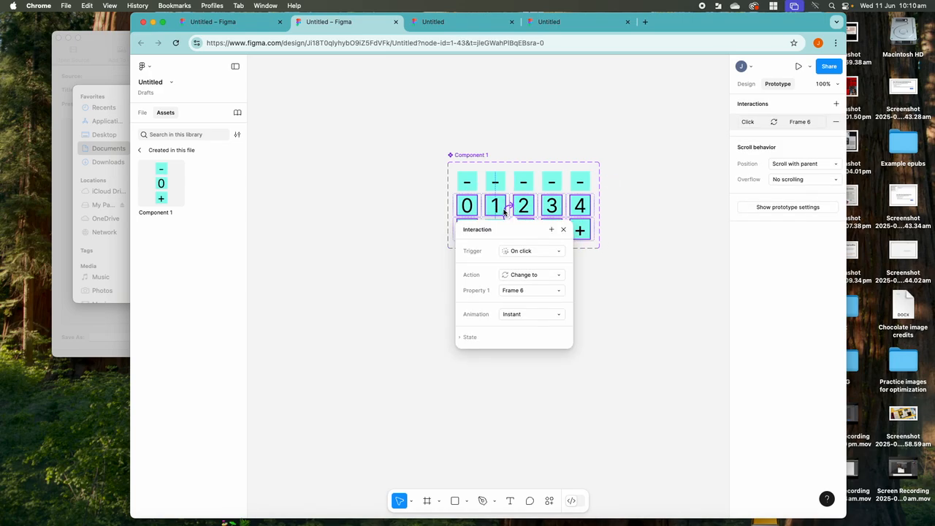
click(516, 189)
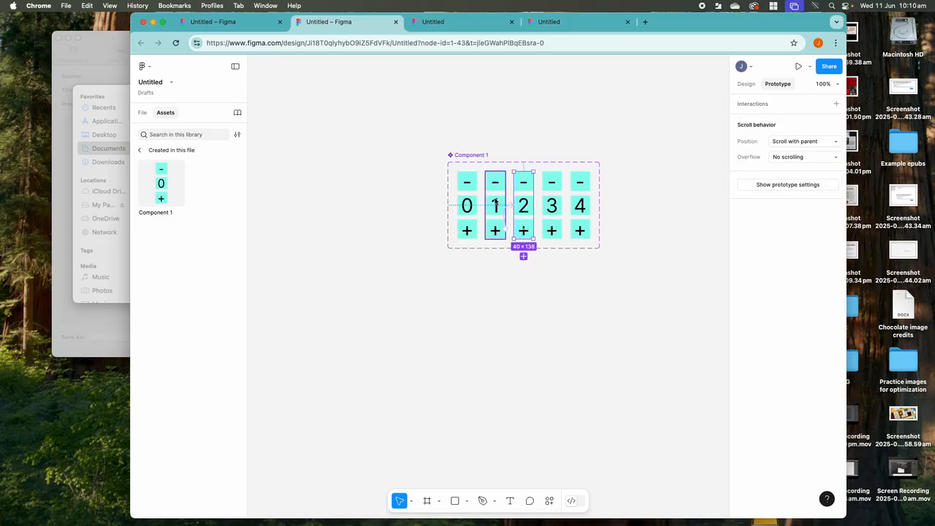
double_click(523, 187)
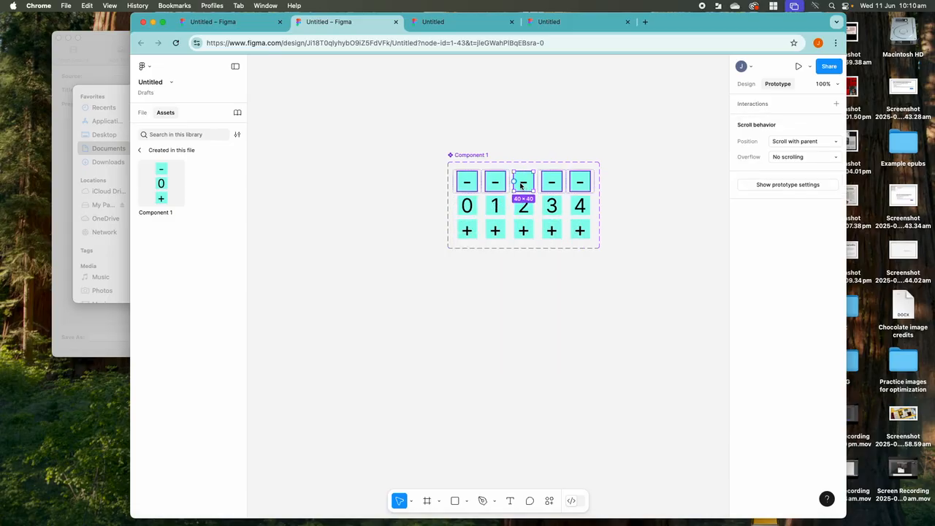
drag(515, 182, 507, 209)
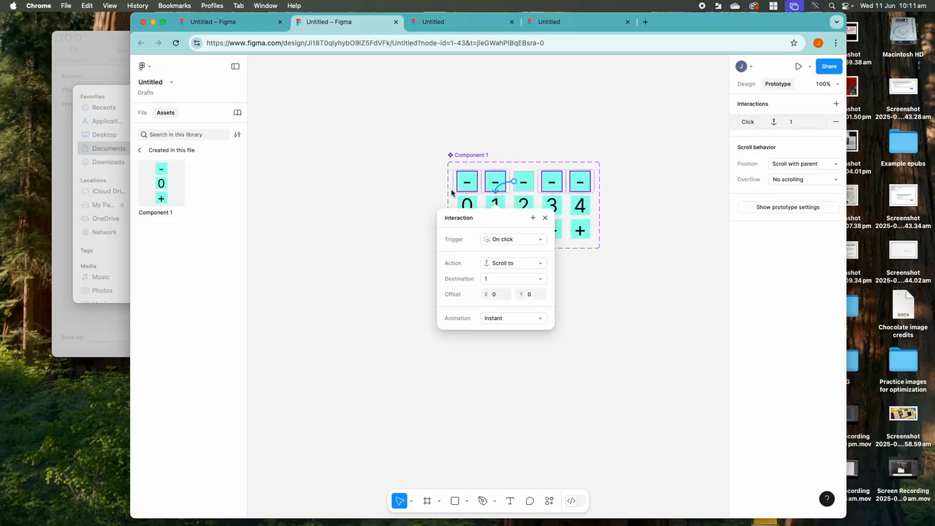
click(426, 199)
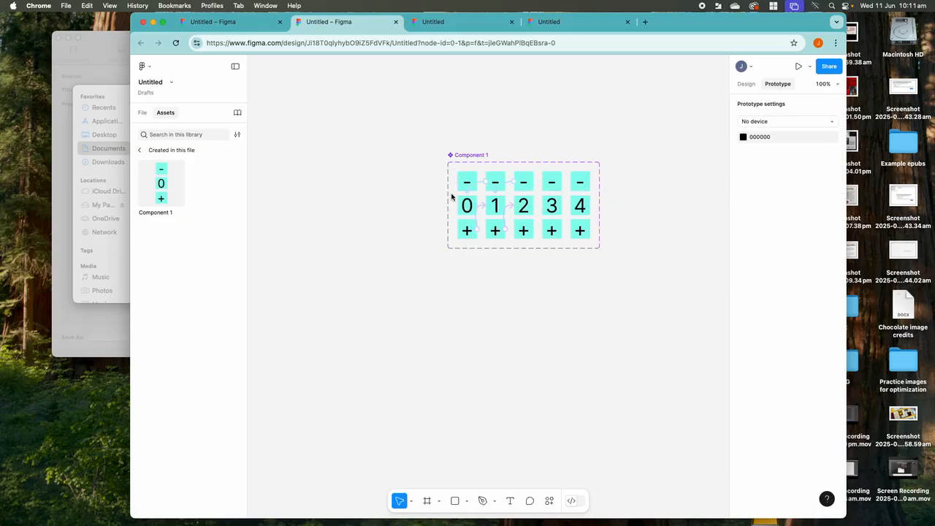
Step: Connect the plus button of the 2 variant to the 3 variant with an on-click Change to interaction and instant animation
click(523, 210)
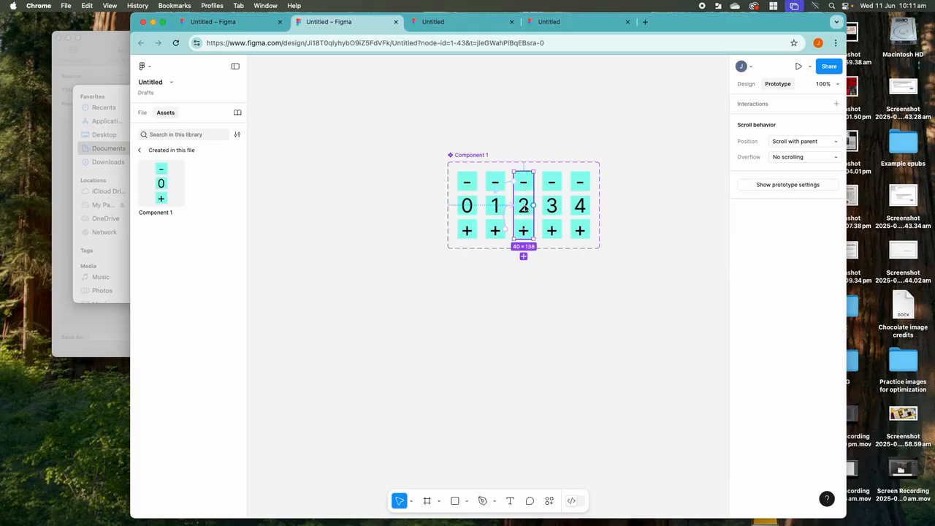
click(524, 209)
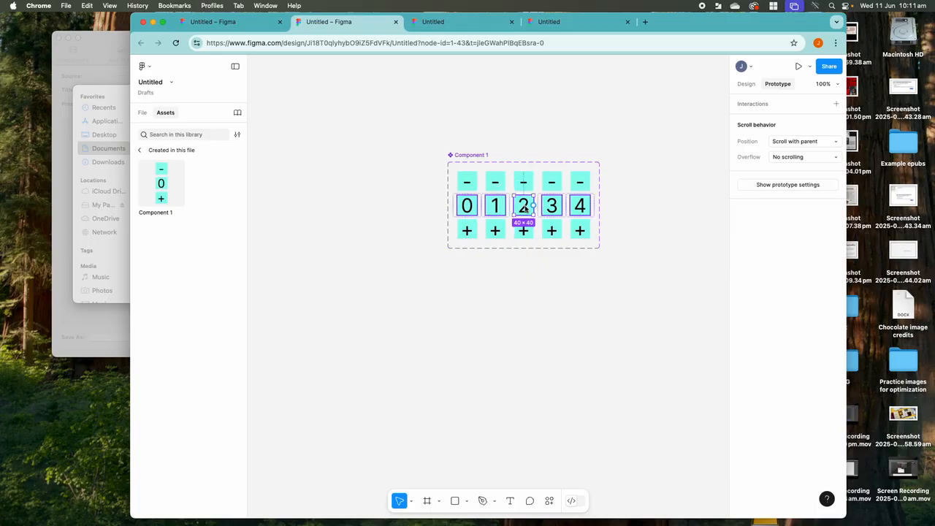
click(552, 230)
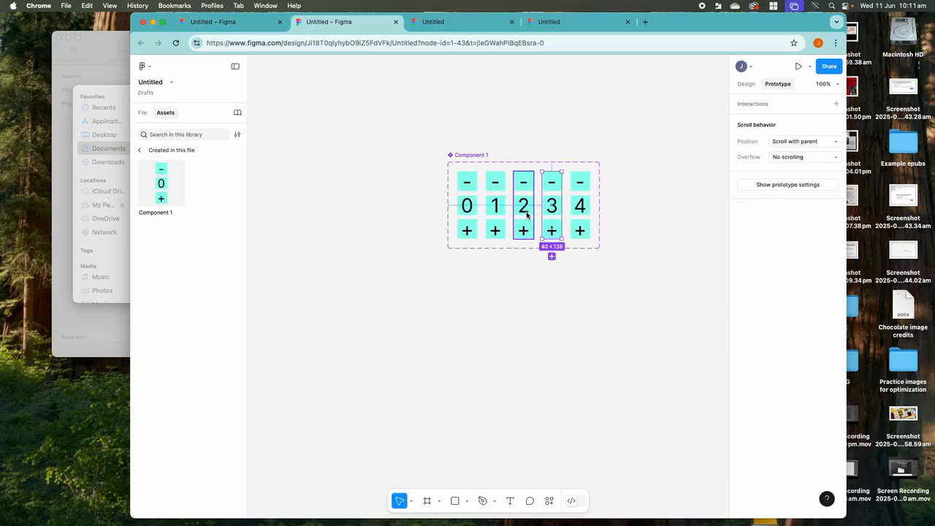
click(528, 212)
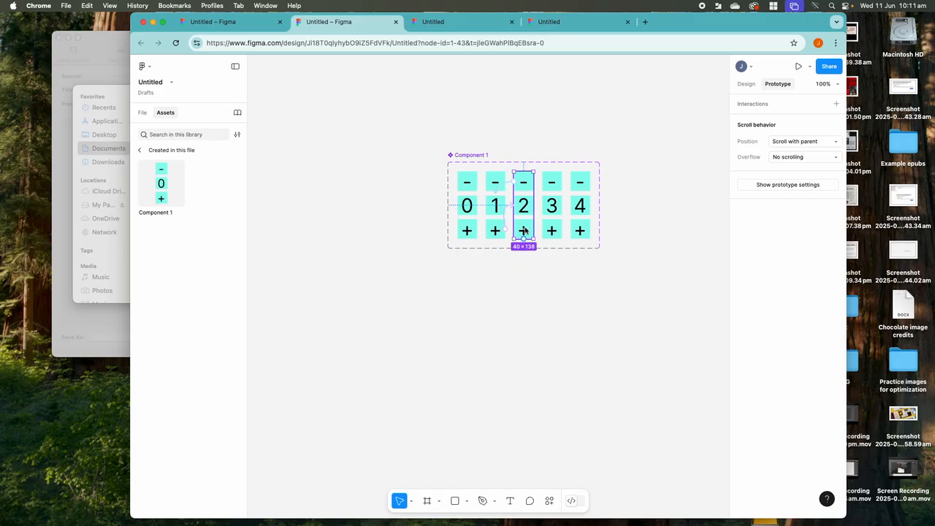
click(532, 230)
drag(533, 230, 544, 208)
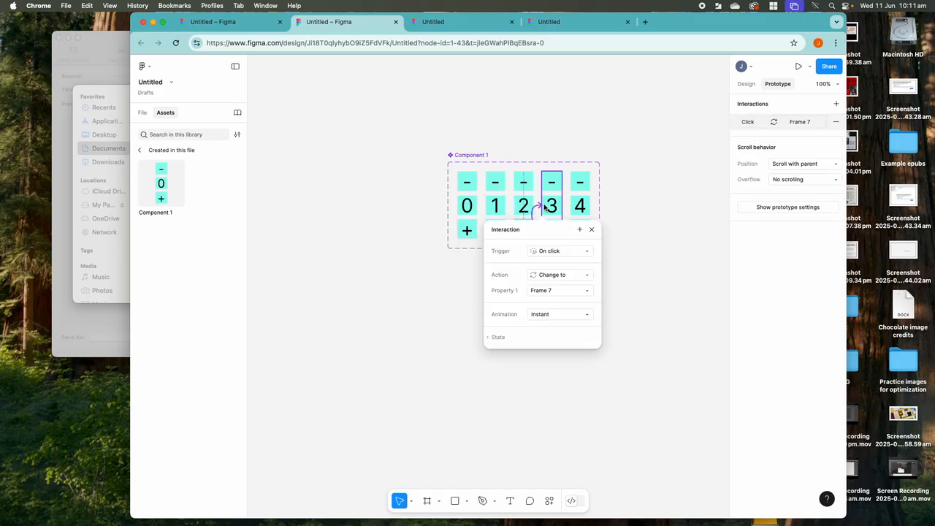
click(537, 189)
click(524, 187)
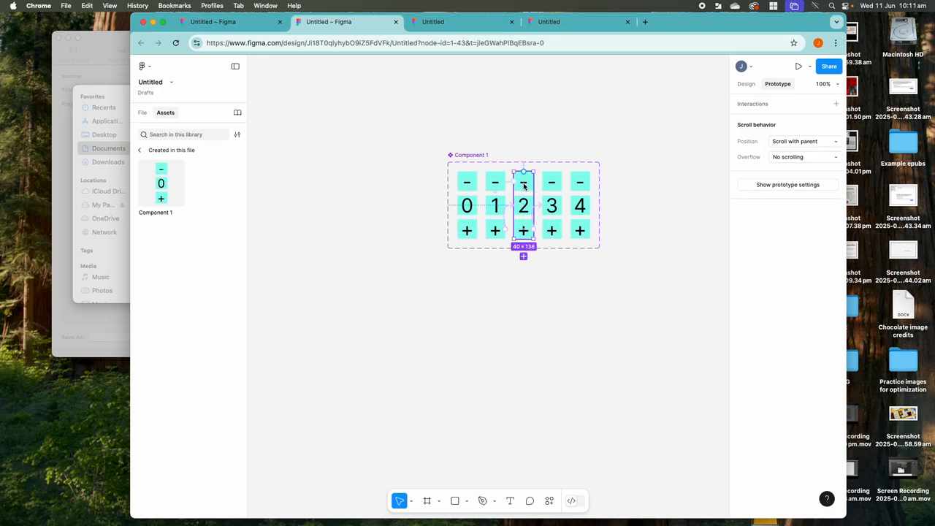
double_click(524, 186)
drag(523, 186, 553, 207)
Step: Connect the minus button of the 3 variant to the number 2 with an on-click Scroll to interaction
click(553, 207)
double_click(553, 190)
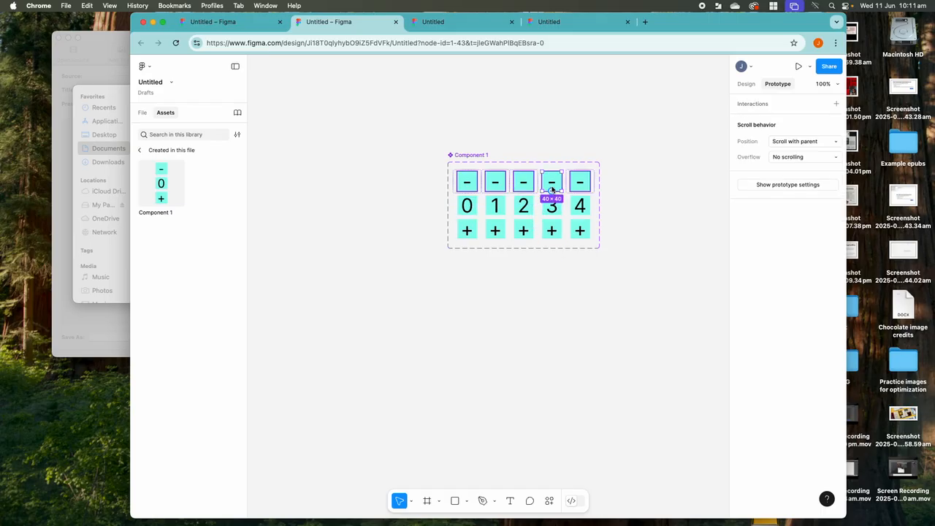
drag(543, 182, 535, 211)
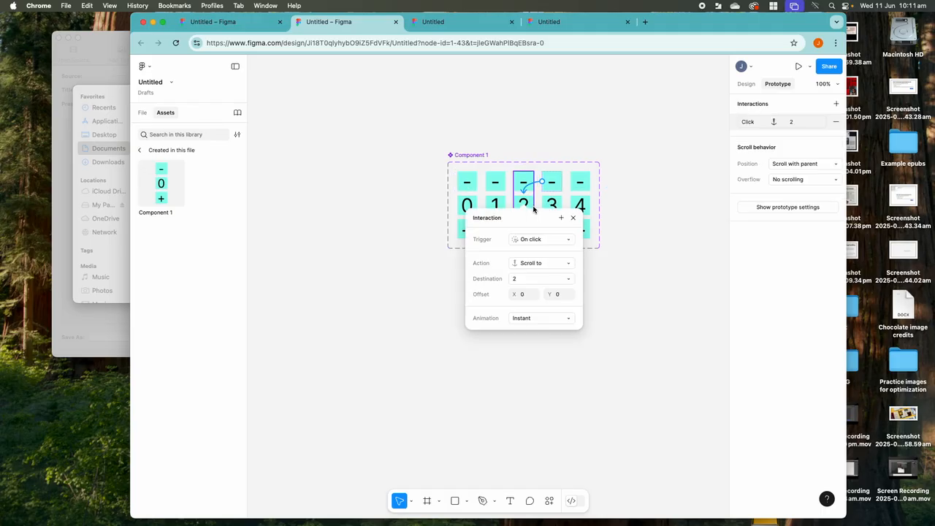
click(617, 232)
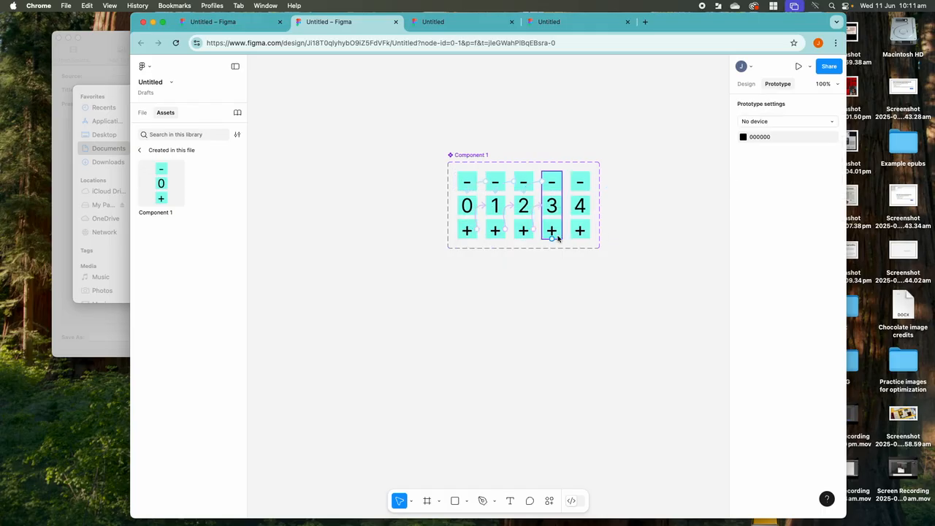
double_click(523, 231)
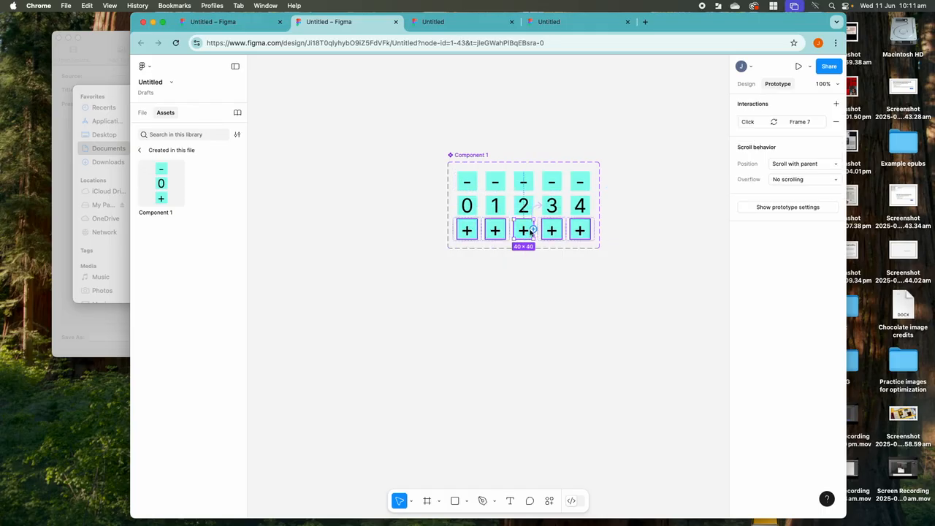
drag(534, 231, 546, 209)
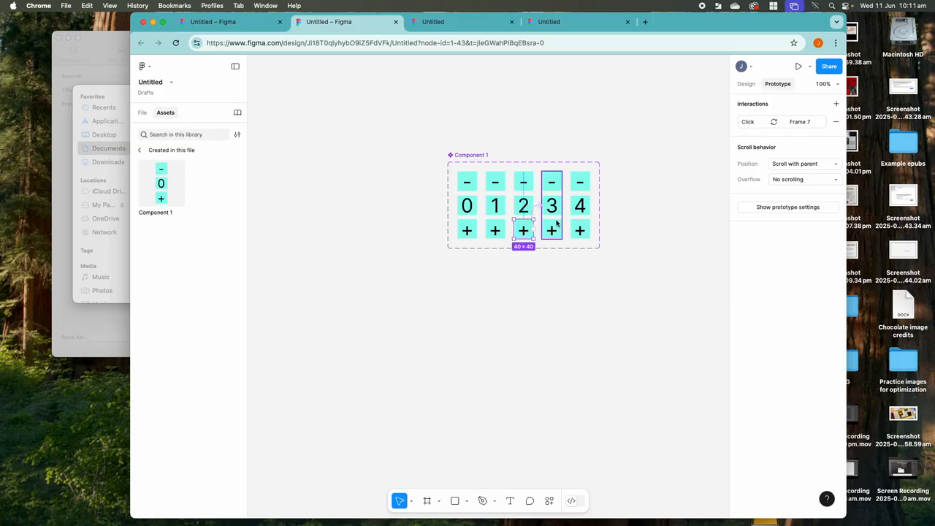
Step: Connect the plus button of the 3 variant to the 4 variant with a prototype interaction
click(552, 211)
double_click(553, 211)
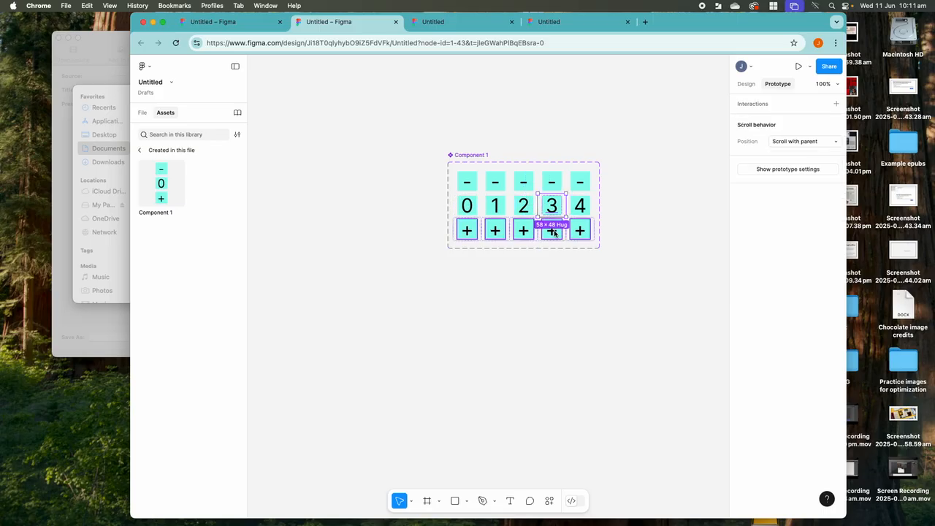
click(556, 236)
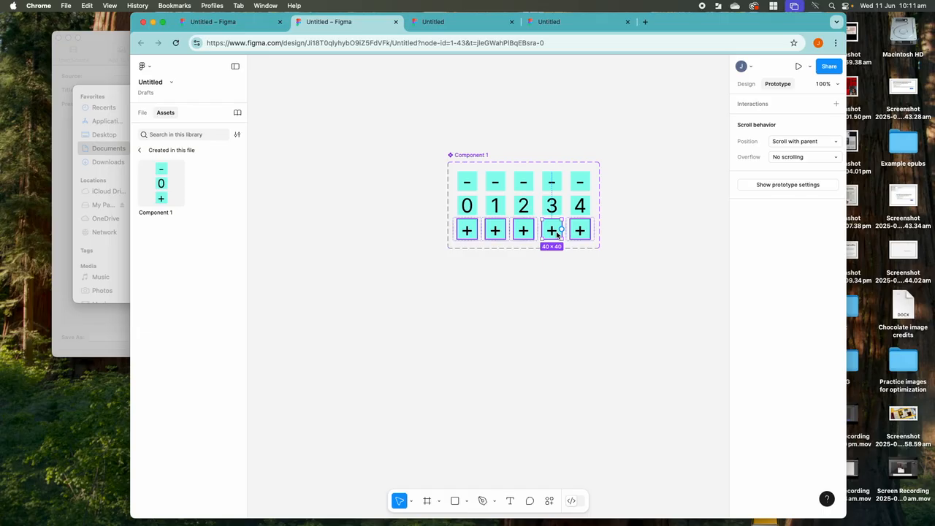
click(561, 229)
drag(565, 228, 577, 208)
click(581, 211)
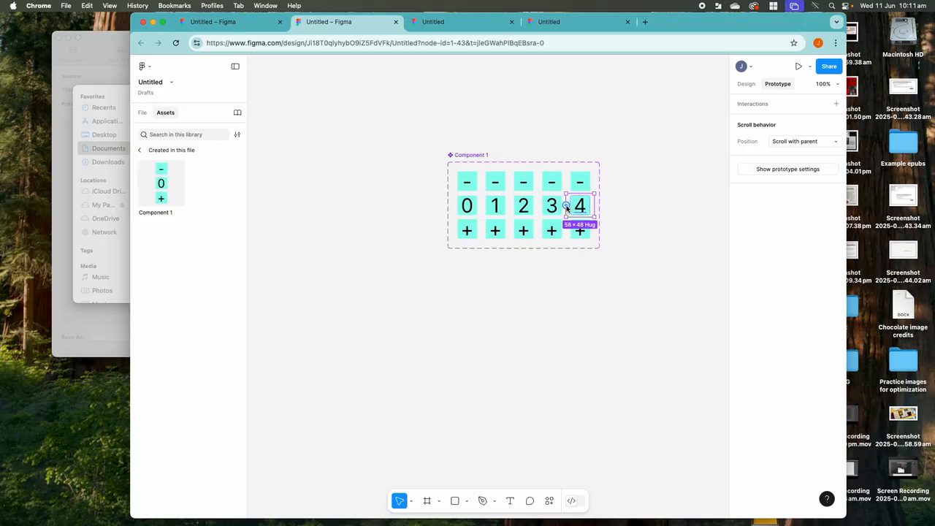
Step: Connect the minus button of the 4 variant to the 3 variant with an on-click Change to interaction and instant animation
click(577, 183)
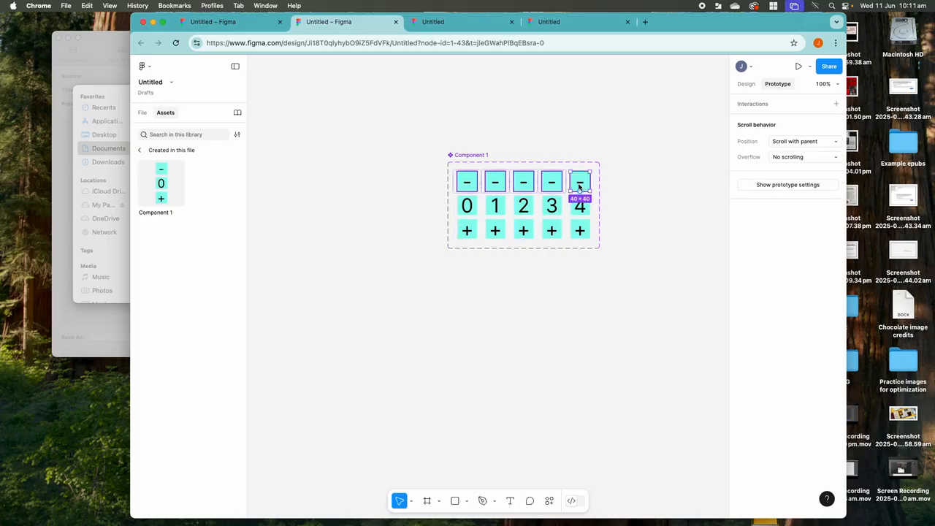
drag(570, 183, 546, 208)
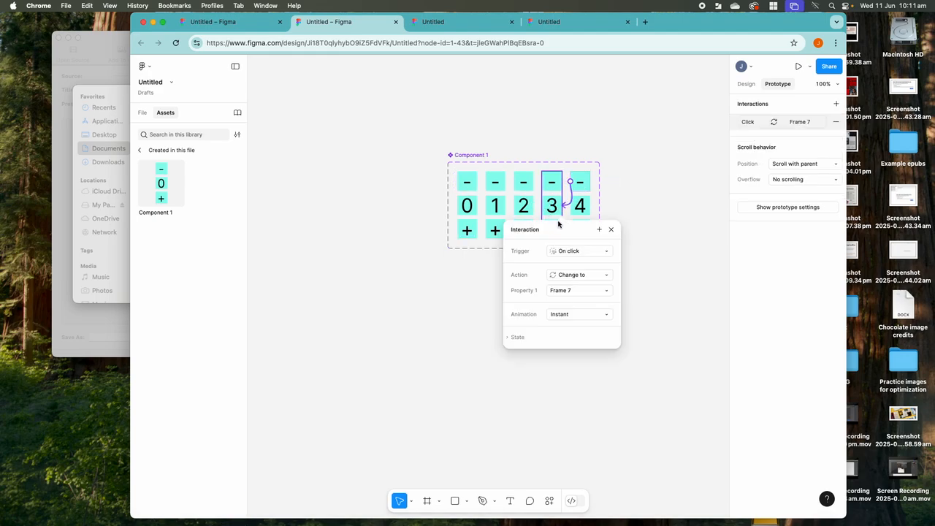
click(622, 203)
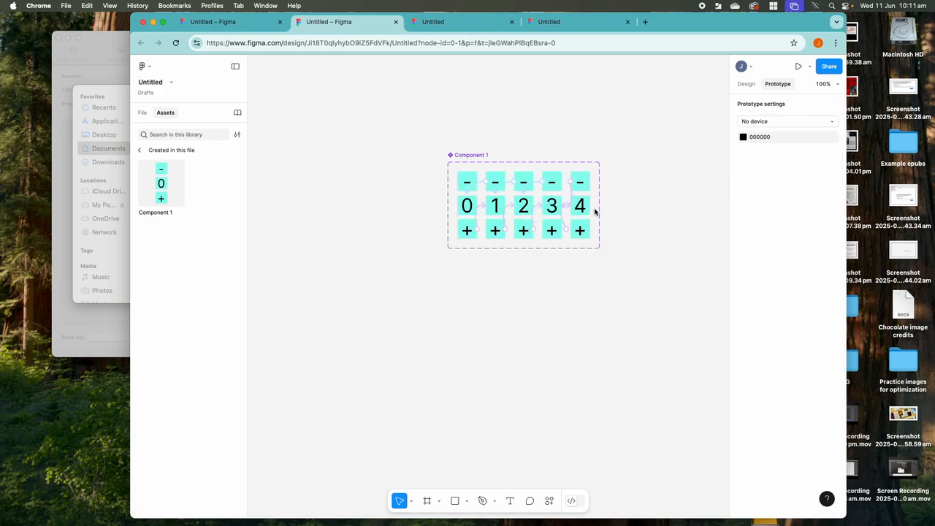
Step: Add an iPhone 16 frame beside the component set and place an instance of Component 1 on it
click(556, 233)
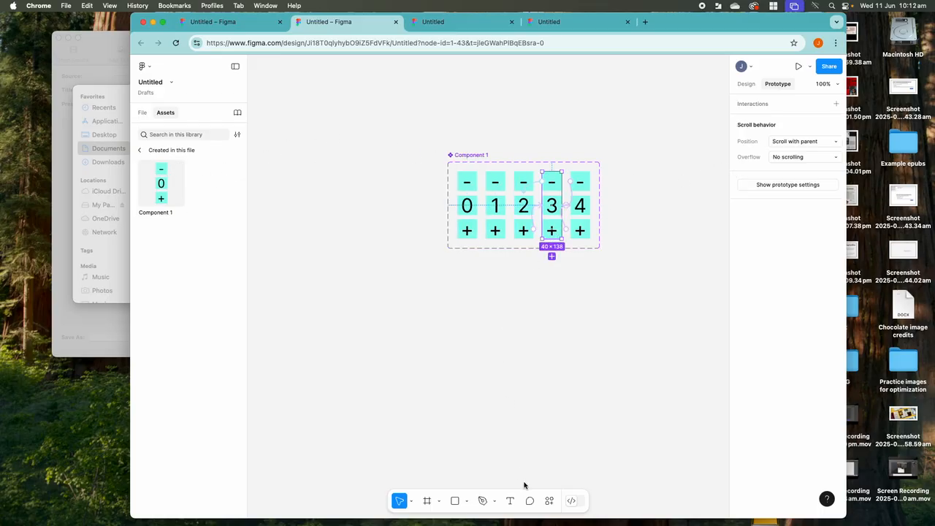
click(428, 501)
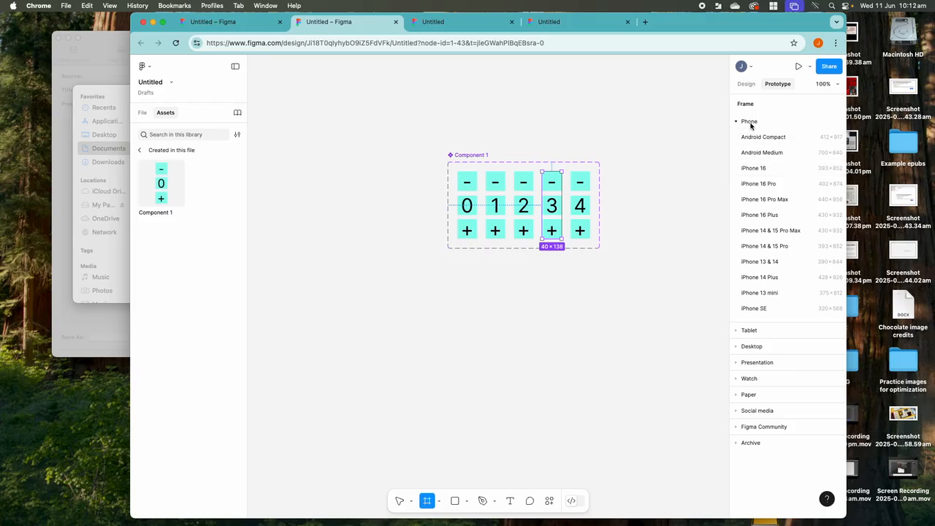
click(756, 168)
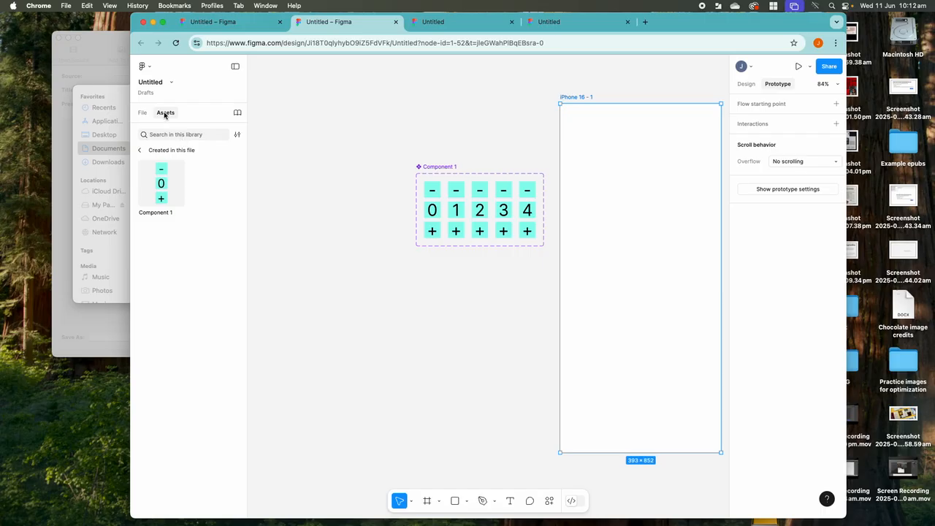
drag(157, 186, 626, 196)
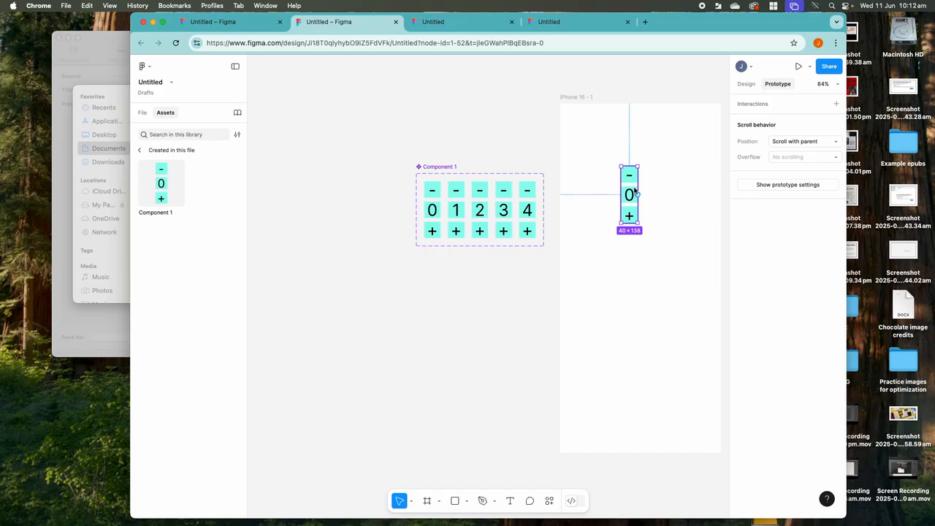
Step: Present the prototype and test the counter's plus and minus buttons
click(798, 67)
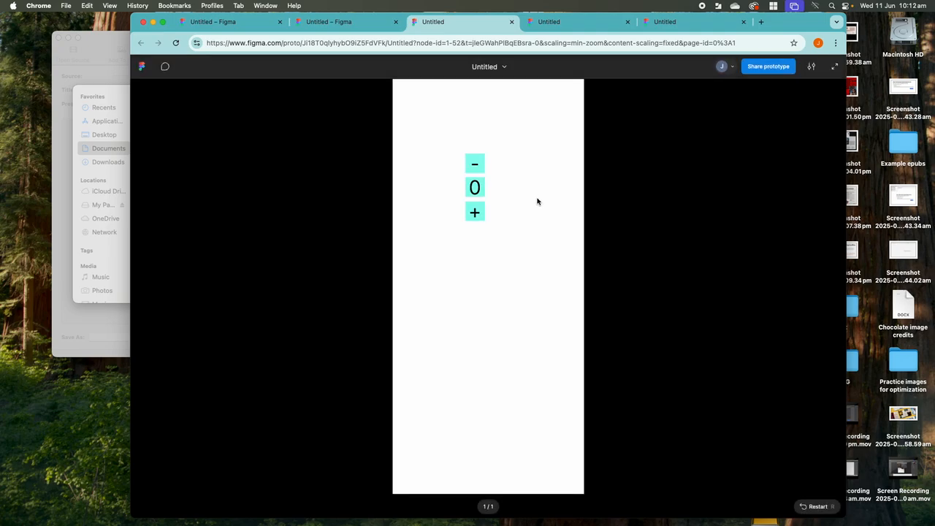
click(475, 212)
click(474, 213)
click(474, 212)
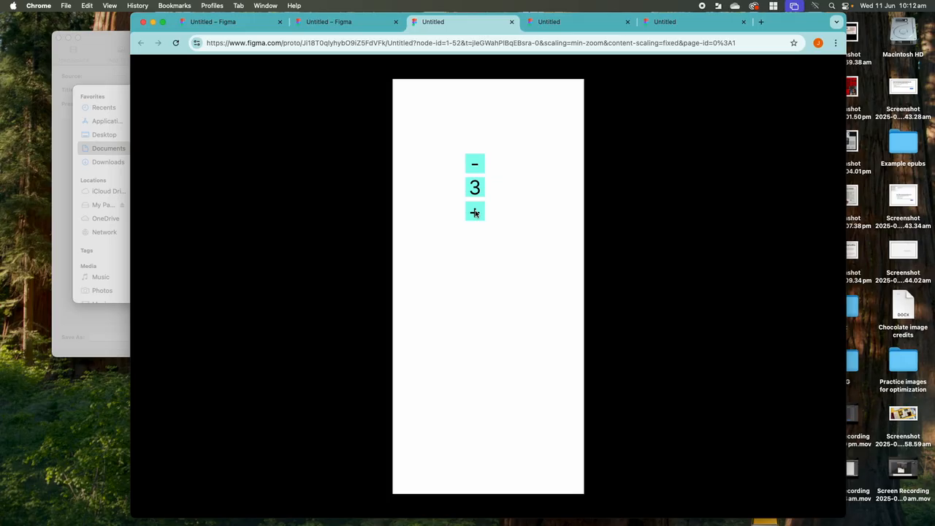
click(474, 212)
click(475, 211)
click(476, 213)
click(475, 216)
click(474, 165)
Step: Return to the design file and connect the minus button of the 3 variant to the 2 variant with an on-drag Change to interaction
click(341, 23)
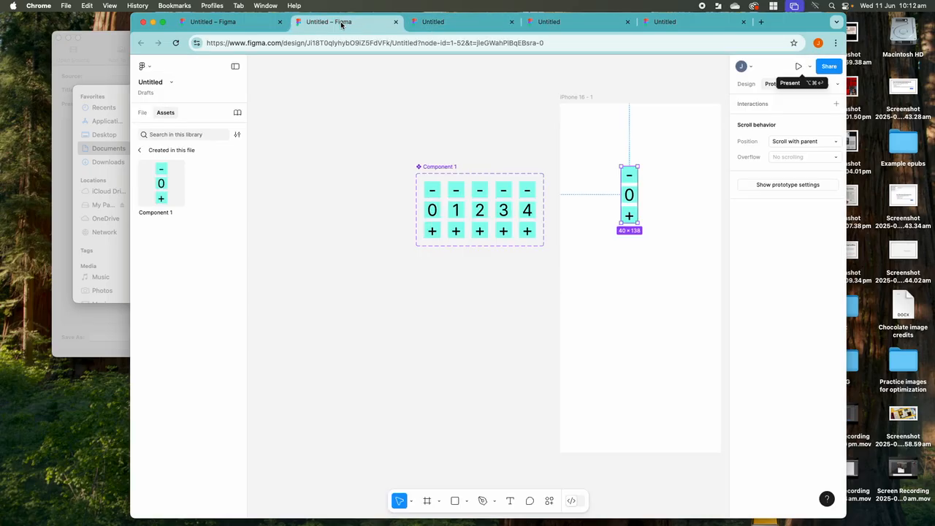
click(503, 212)
click(499, 212)
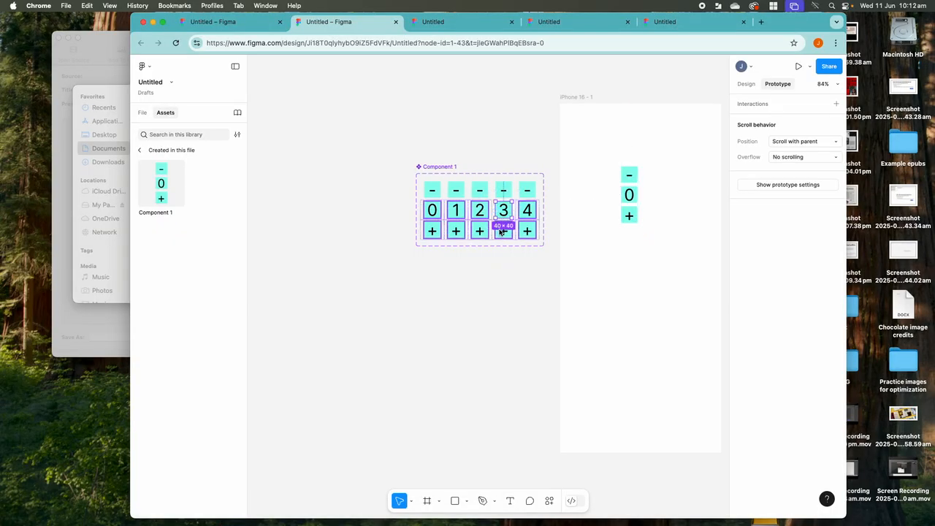
click(502, 192)
drag(495, 194, 481, 209)
Step: Connect the minus button of the 2 variant to the 1 variant with an on-click Scroll to interaction and instant animation
click(479, 210)
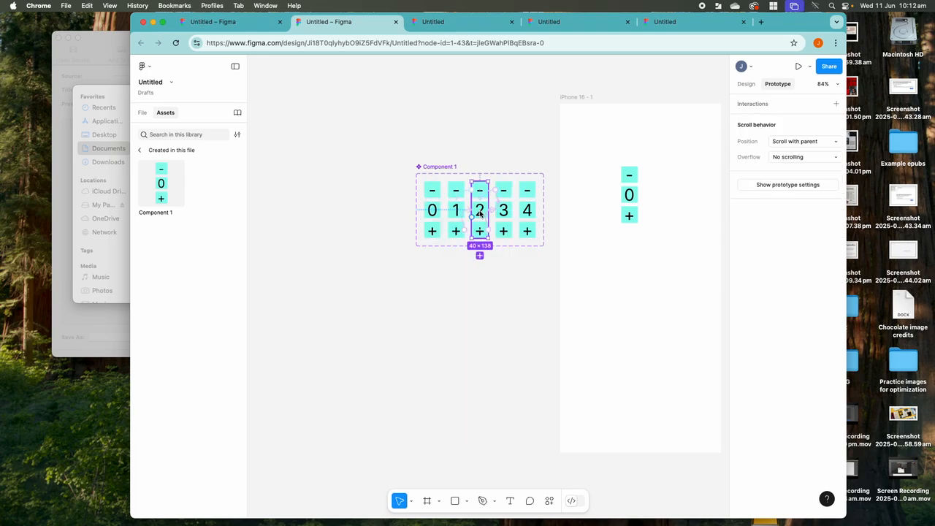
click(478, 210)
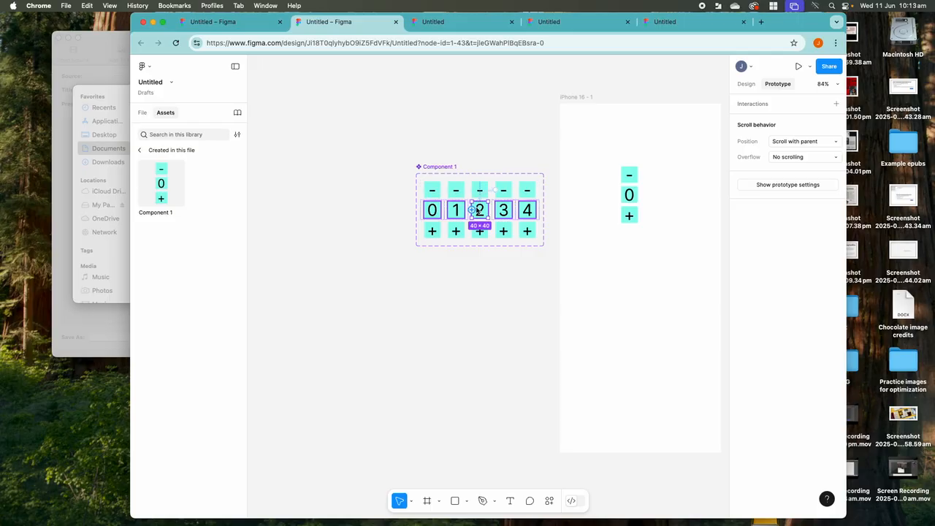
click(476, 192)
drag(473, 192, 455, 207)
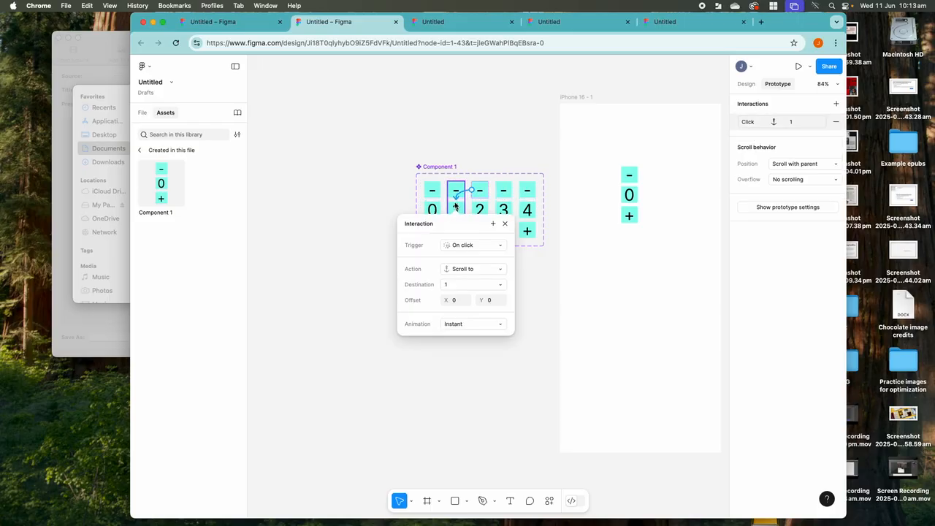
Step: Connect the number 1 to the 0 variant with an on-click Change to interaction targeting Frame 4 and instant animation
click(454, 211)
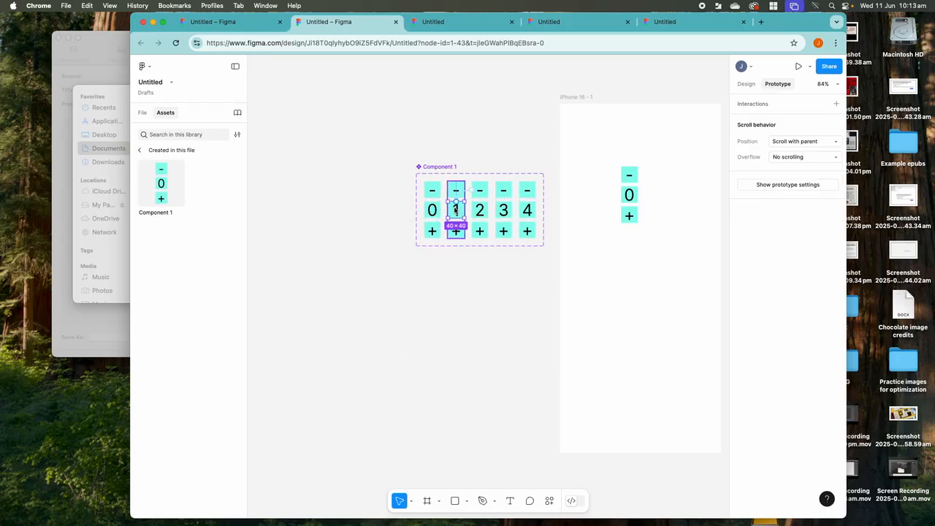
drag(450, 211, 444, 211)
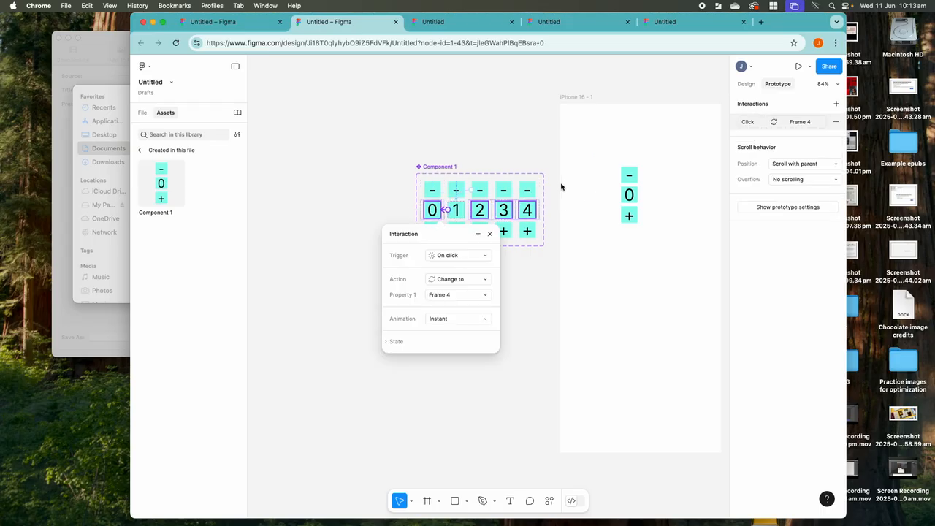
click(398, 215)
Step: Check the interactions on the number 1 and on the minus buttons of the 1, 2 and 3 variants
click(456, 212)
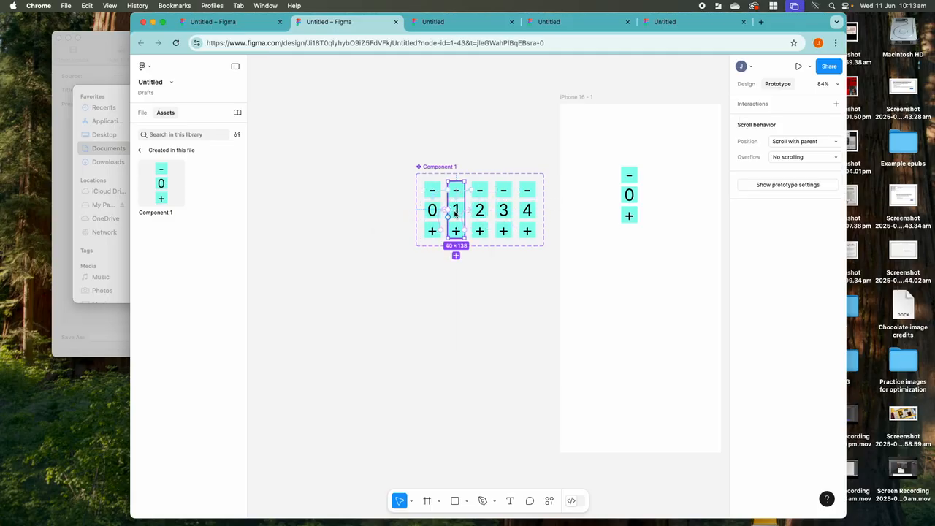
click(456, 213)
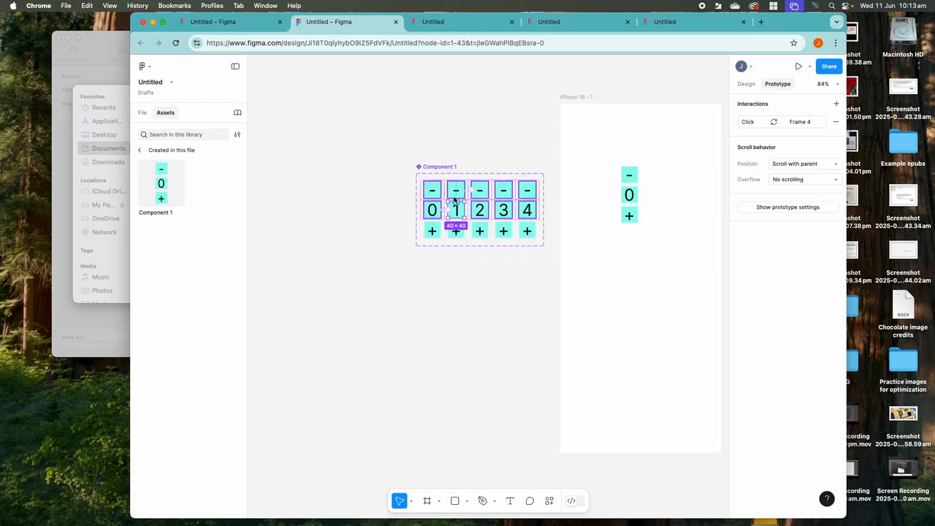
click(454, 193)
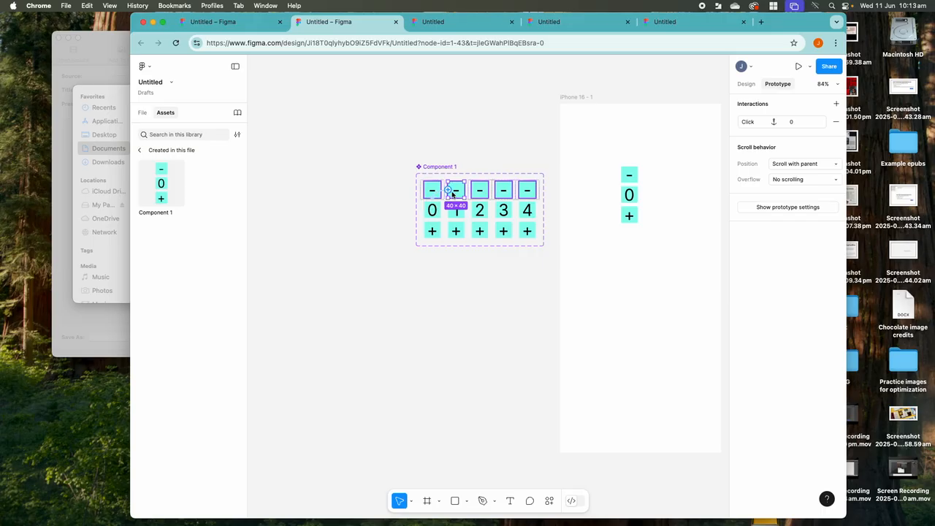
click(479, 192)
click(478, 191)
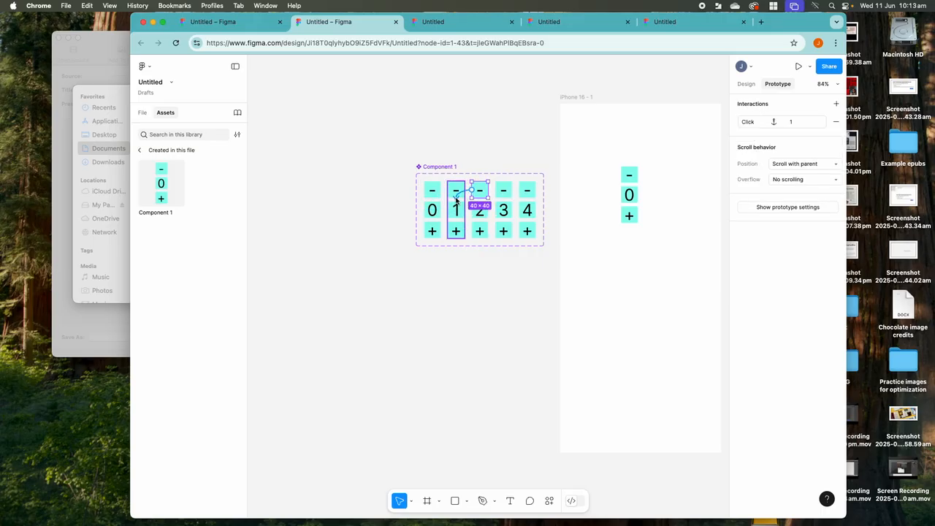
click(503, 190)
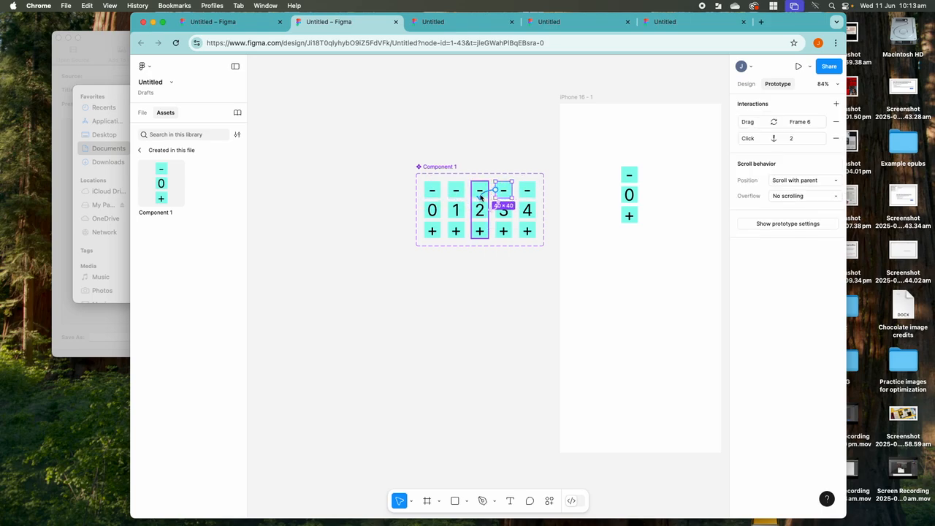
Step: Connect the minus button of the 4 variant to the 3 variant with a while-hovering Change to interaction targeting Frame 7
click(528, 192)
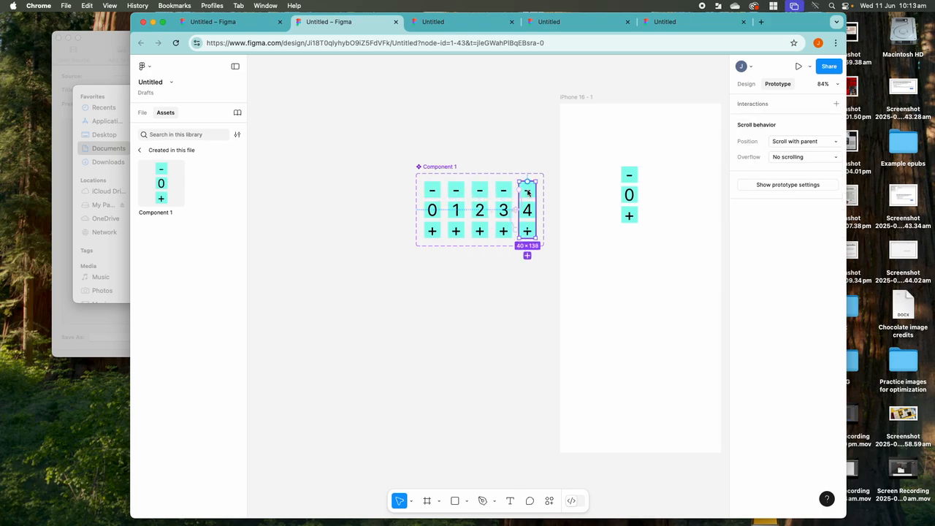
click(528, 192)
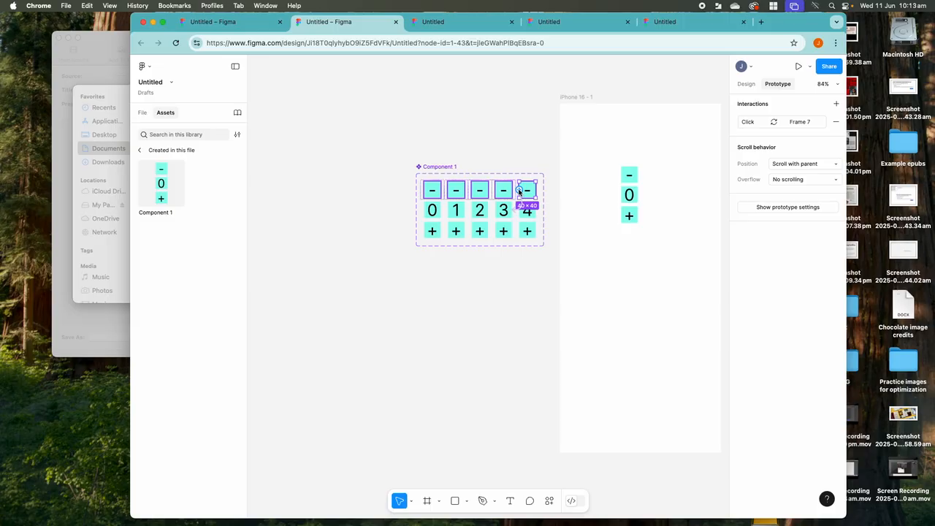
drag(518, 192, 509, 210)
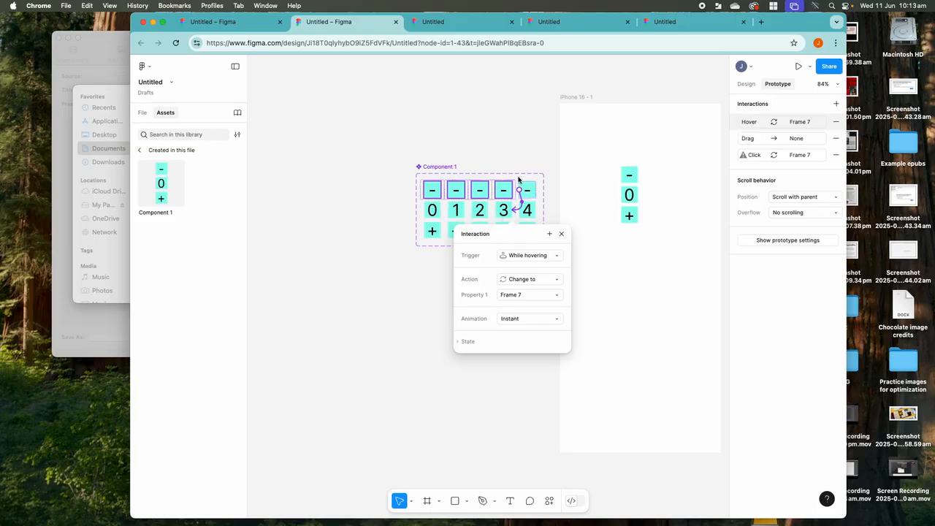
key(Escape)
Step: Reconnect the plus button of the 0 variant to the 1 variant with an on-click Change to interaction targeting Frame 5
click(431, 232)
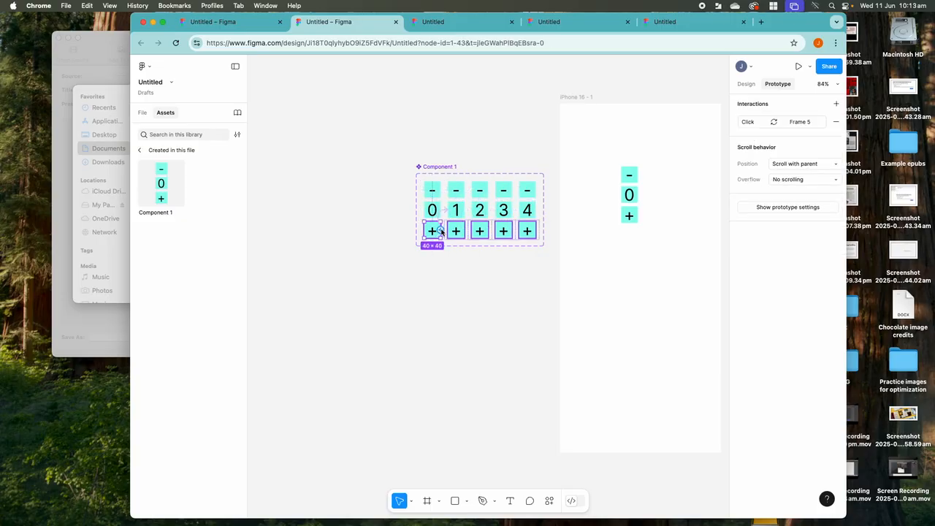
drag(441, 231, 459, 222)
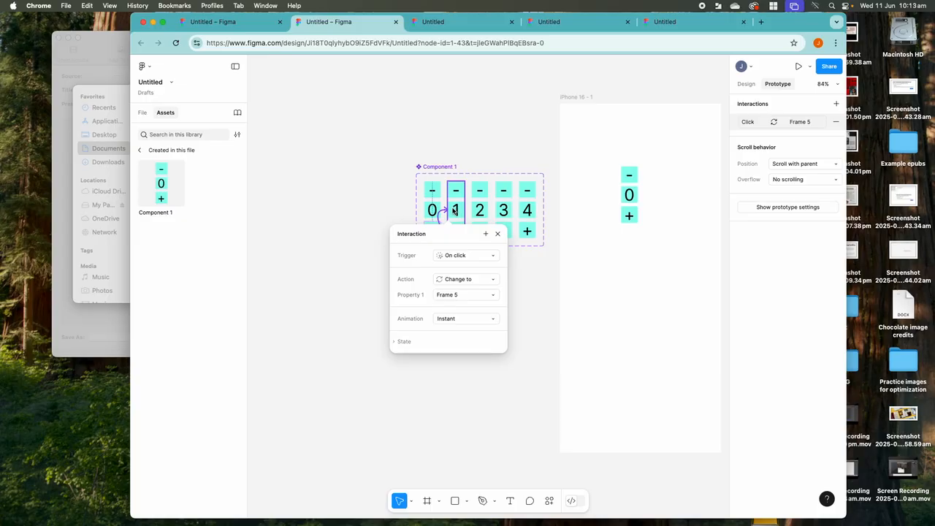
click(454, 212)
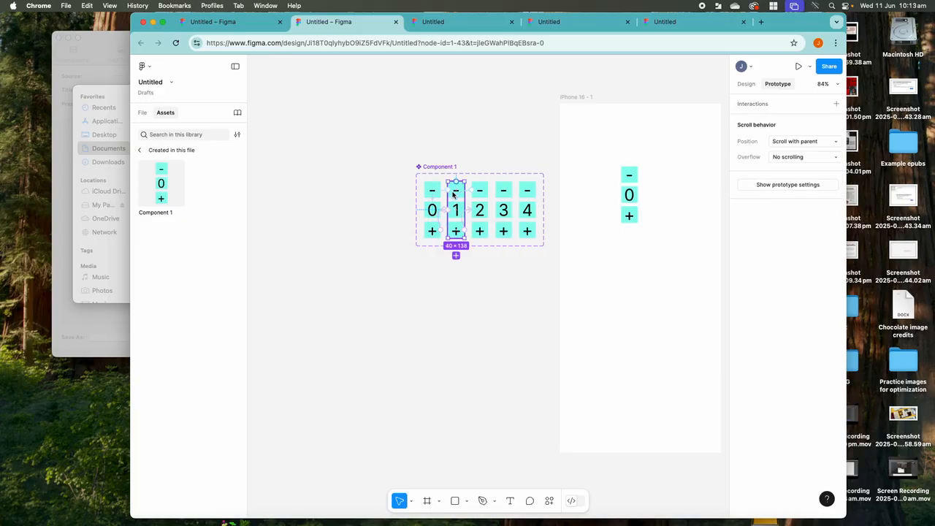
Step: Add a while-hovering Scroll to interaction with destination 1 and instant animation to the number 1
right_click(453, 193)
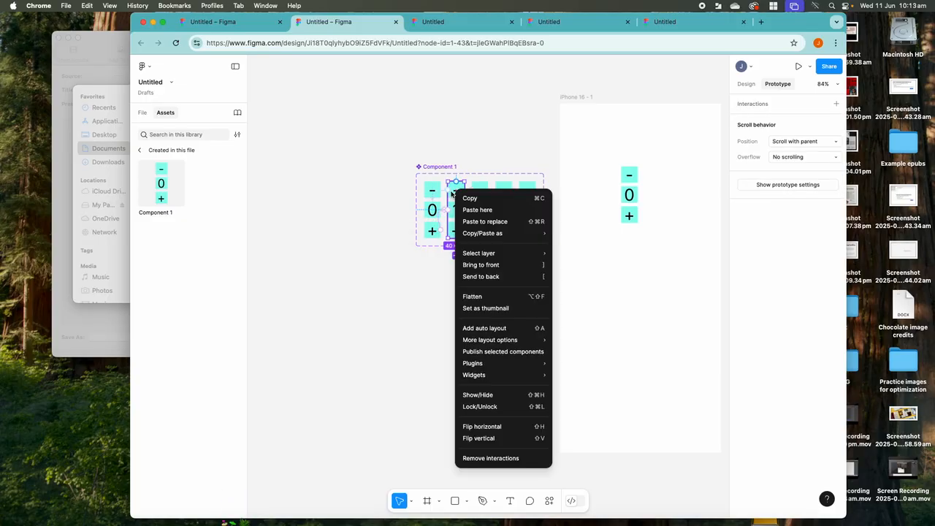
click(445, 198)
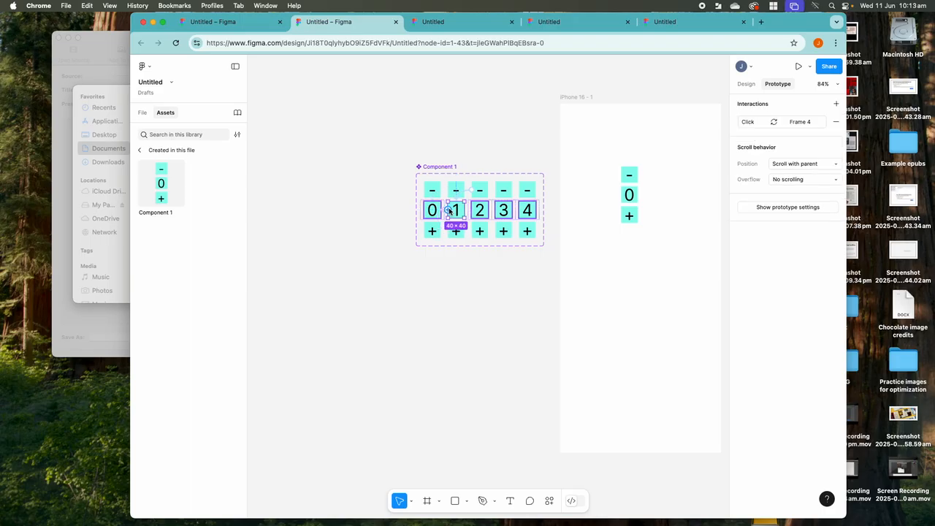
click(437, 231)
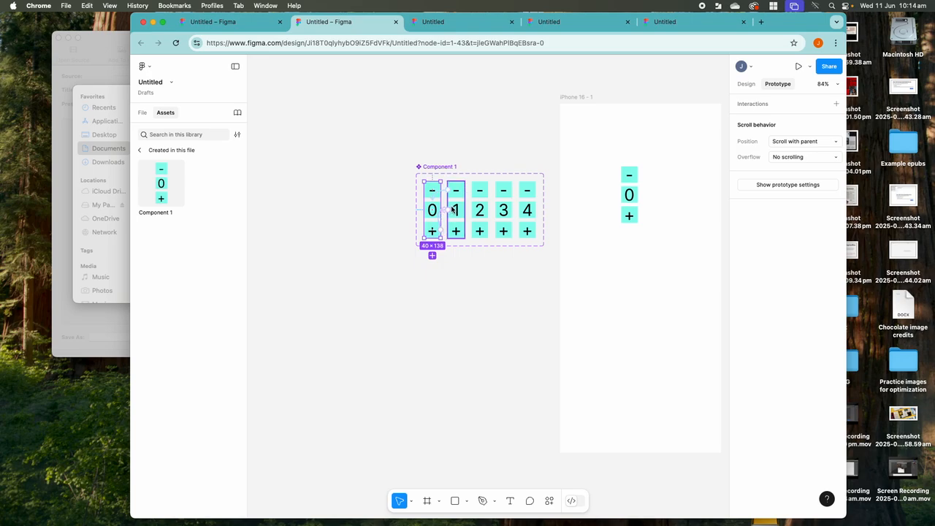
drag(452, 210, 454, 211)
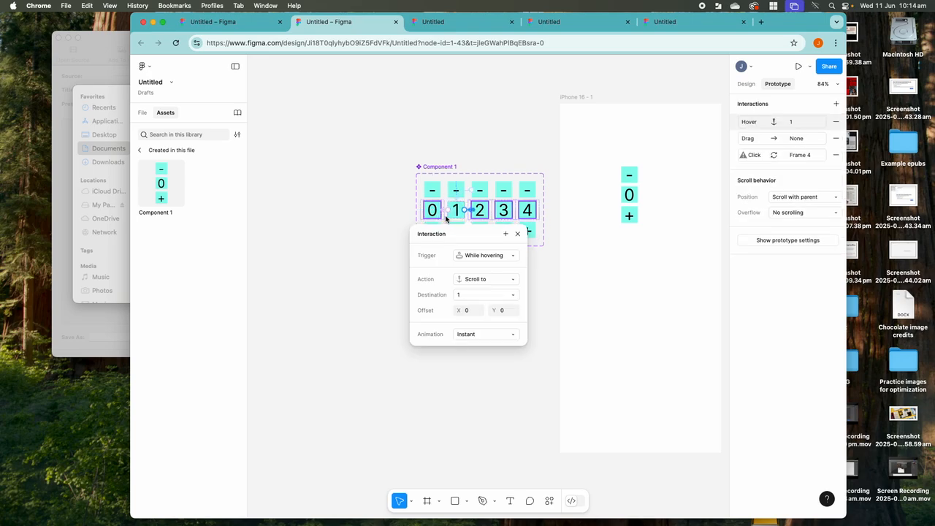
click(407, 224)
Step: Connect the number 1 to the 0 variant with a while-pressing Change to interaction targeting Frame 4 and instant animation
click(450, 211)
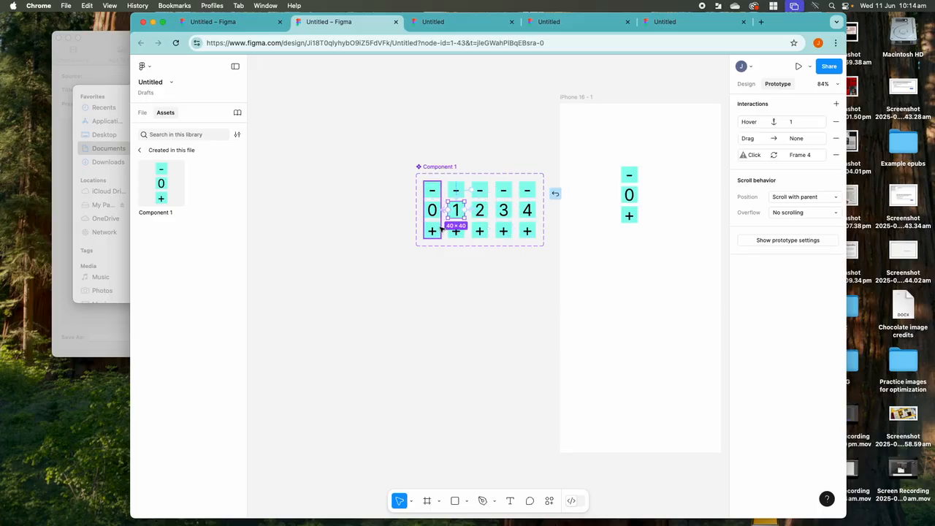
drag(436, 229, 437, 227)
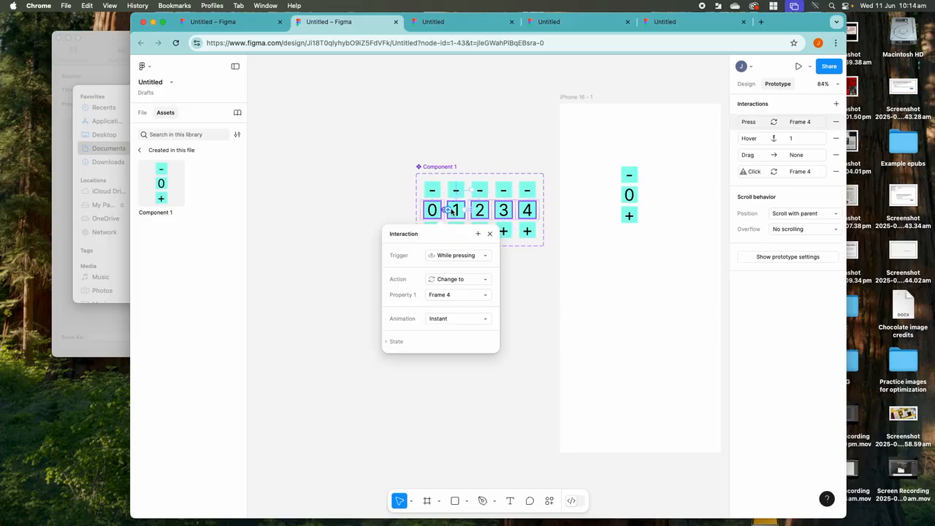
click(474, 211)
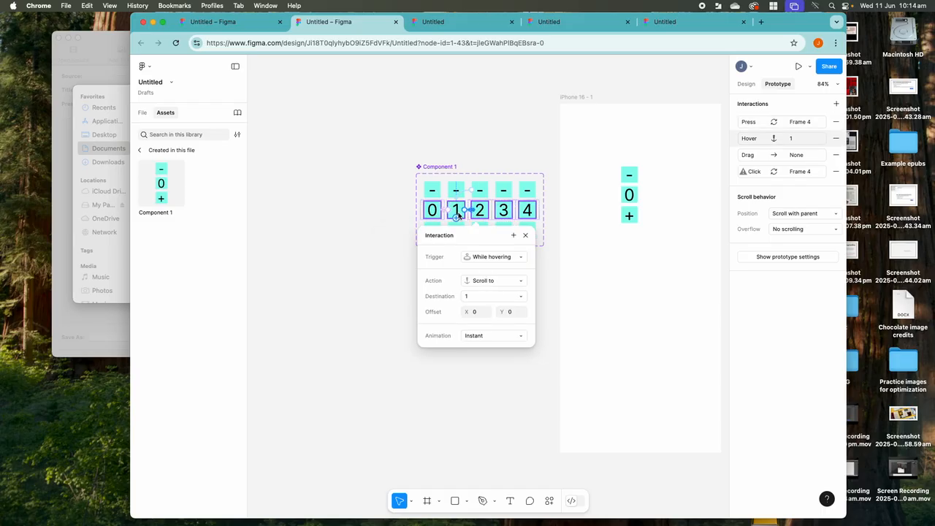
click(459, 216)
click(457, 231)
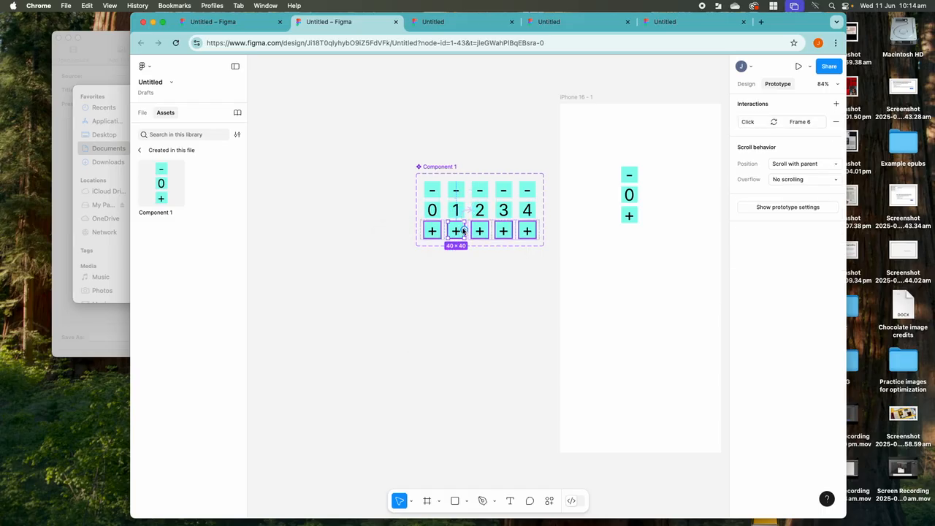
Step: Connect the minus button of the 2 variant to the 1 variant with an on-click Change to interaction targeting Frame 5
click(478, 211)
click(479, 212)
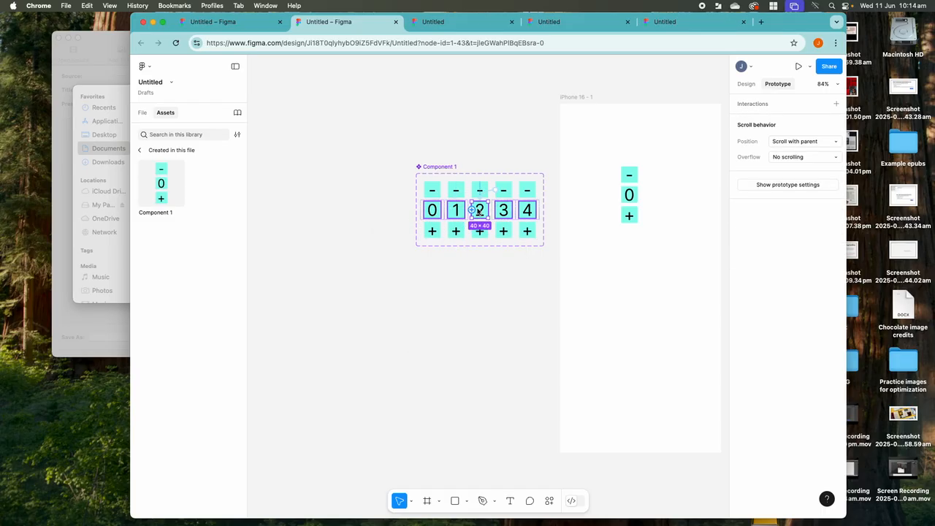
mouse_move(471, 212)
mouse_down()
mouse_move(465, 228)
mouse_move(471, 205)
mouse_move(460, 214)
mouse_move(471, 195)
mouse_move(459, 211)
mouse_up()
click(479, 192)
click(473, 192)
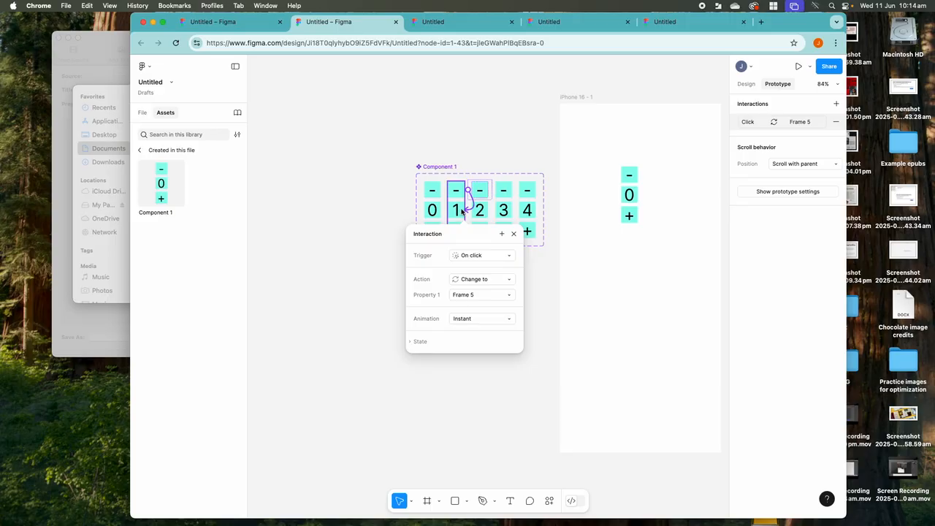
click(503, 192)
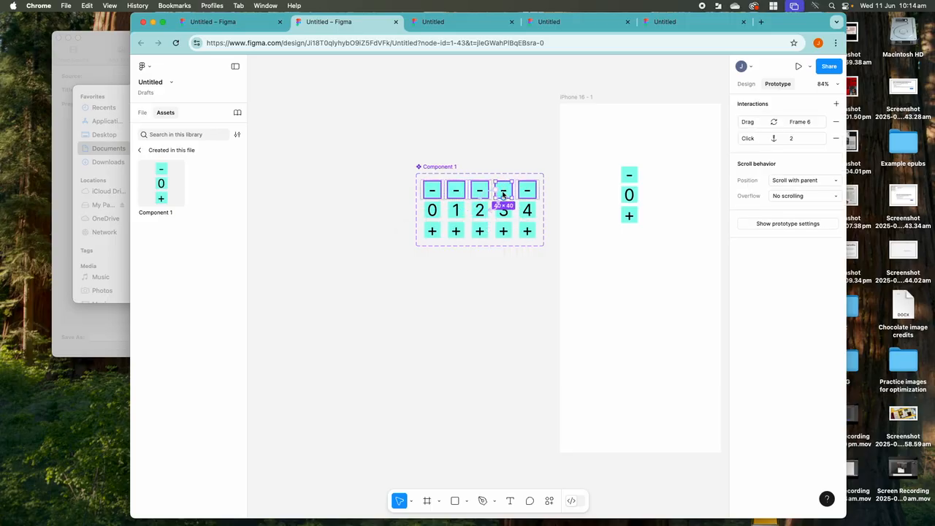
Step: Connect the minus button of the 3 variant to the 2 variant with an instant on-click Change to interaction targeting Frame 6
key(Escape)
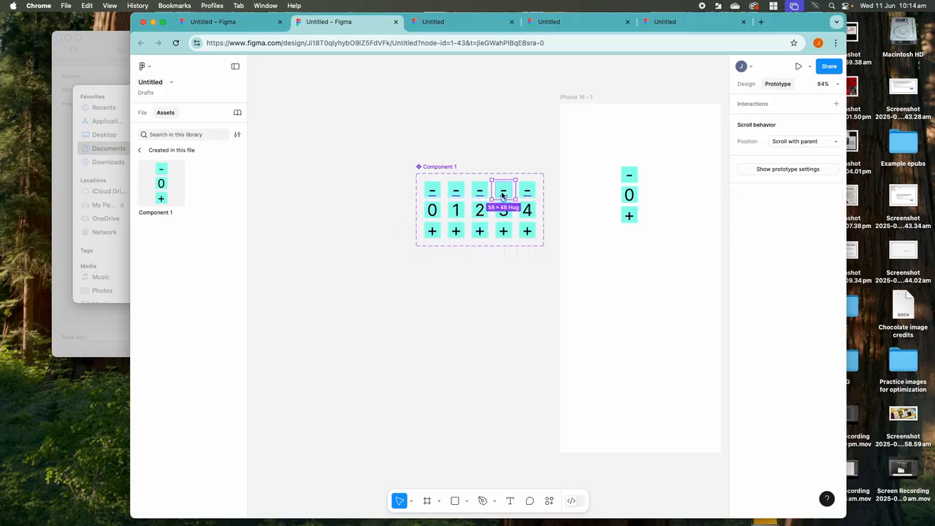
drag(491, 190, 480, 210)
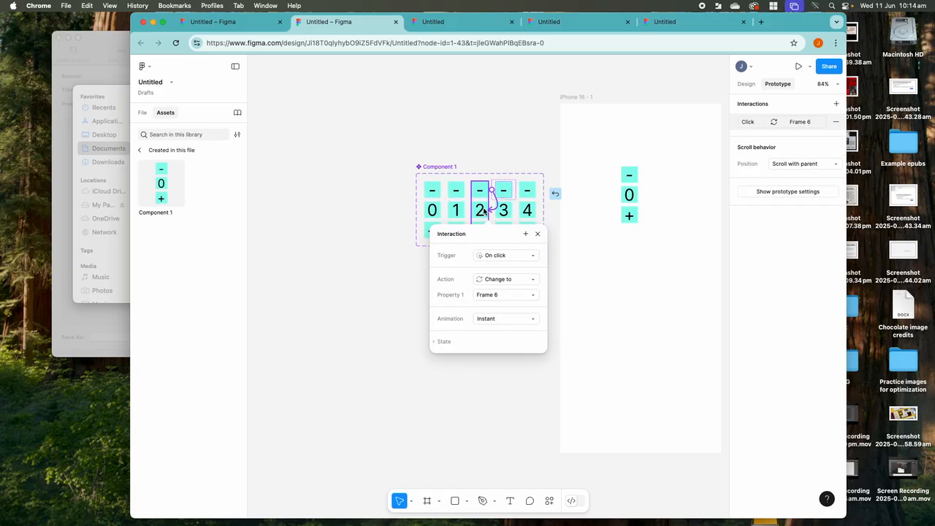
click(485, 213)
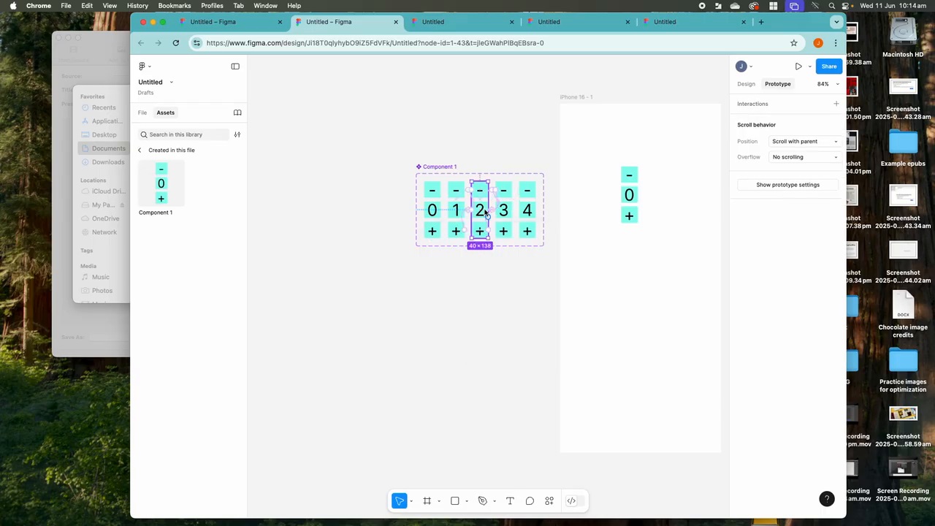
Step: Connect the number 2 to the 3 variant with an on-drag Change to interaction targeting Frame 7, Smart animate, Ease out, 300 ms
click(487, 213)
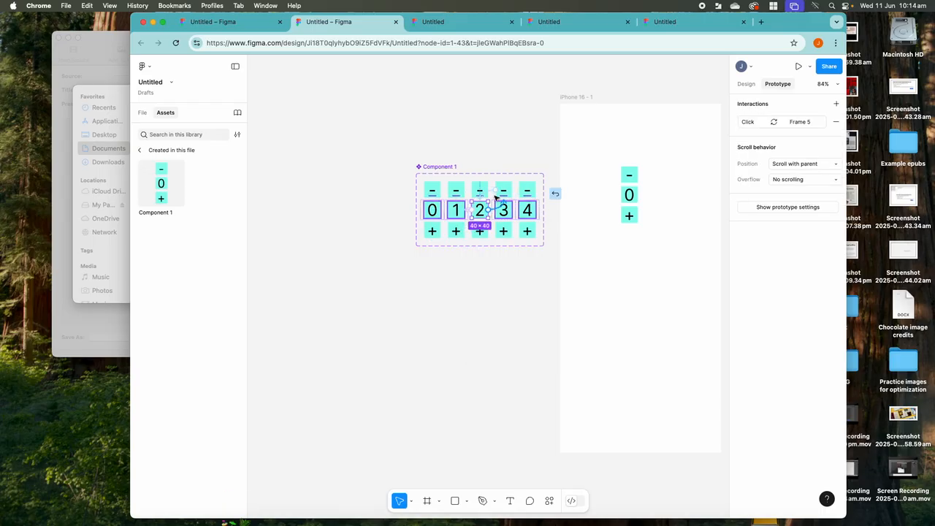
drag(497, 195, 502, 200)
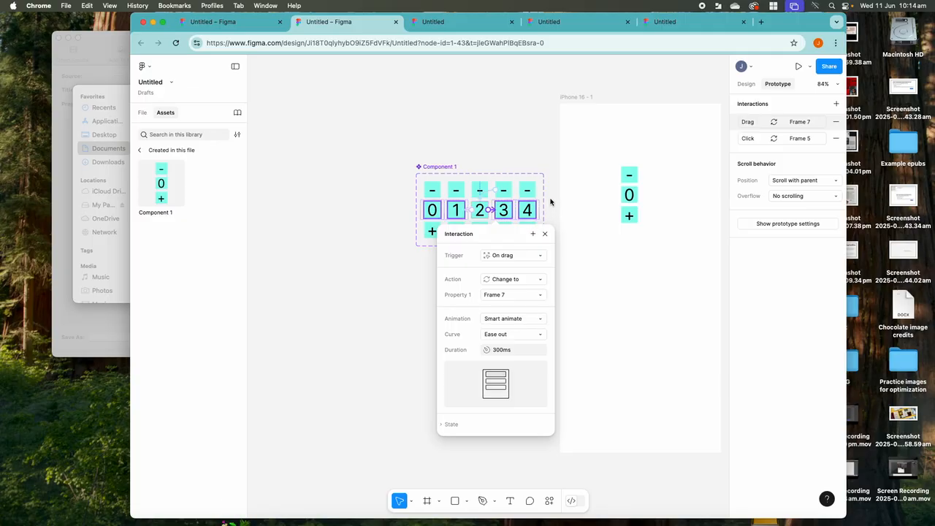
click(501, 299)
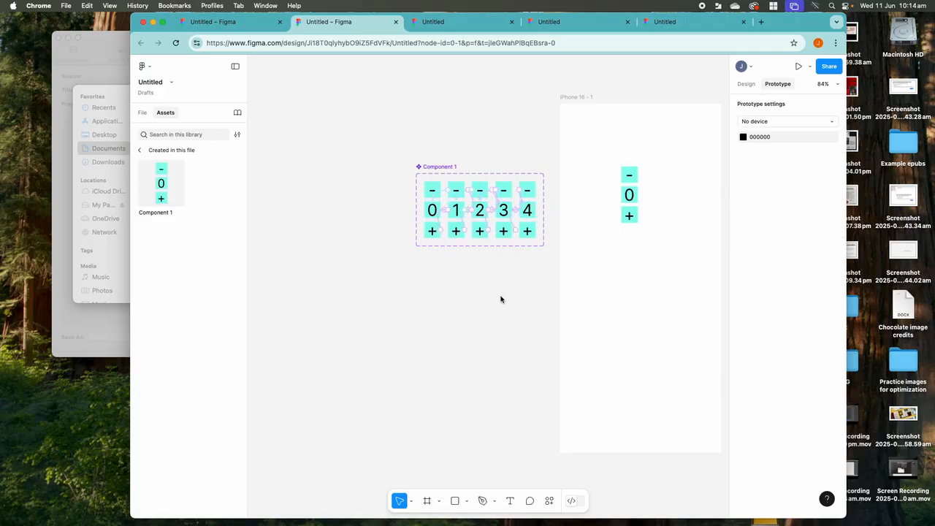
Step: Present the prototype from the counter instance and count up from 0 to 4 with the plus button
click(177, 181)
click(590, 136)
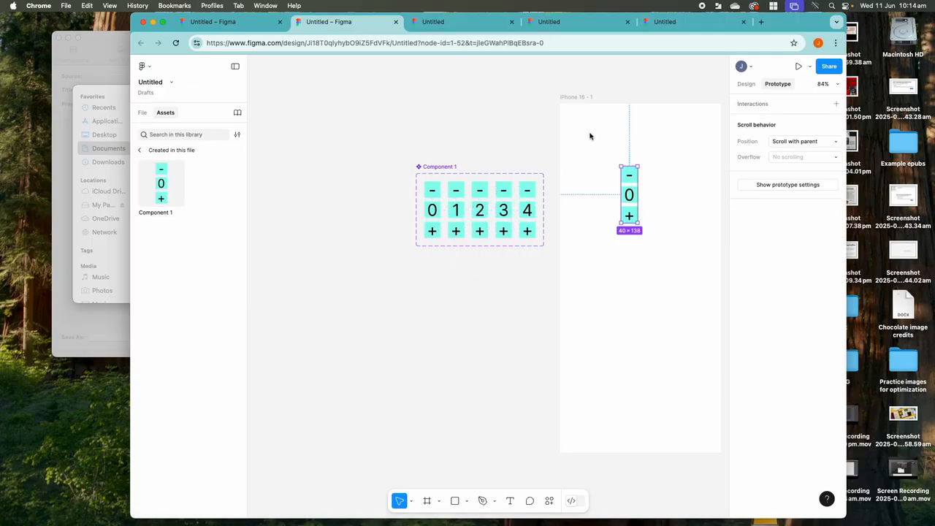
click(798, 66)
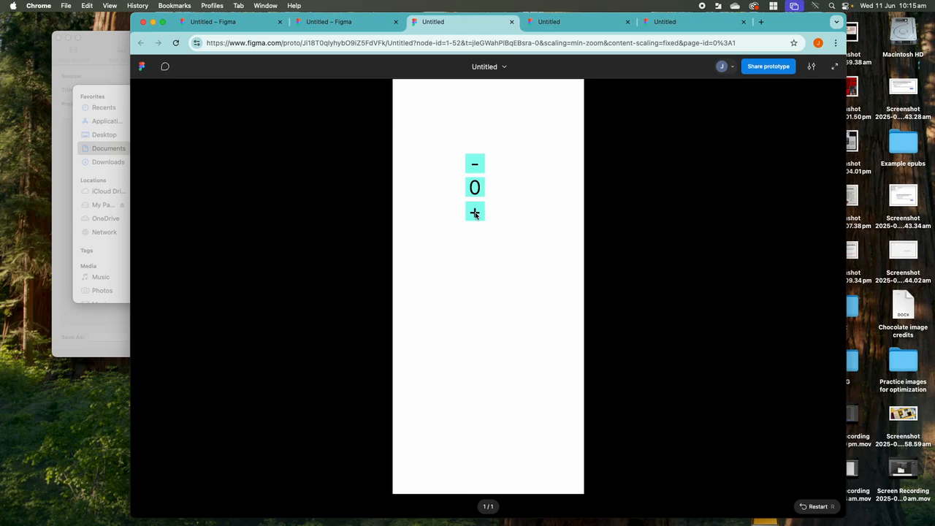
click(475, 212)
click(474, 212)
click(475, 212)
click(475, 213)
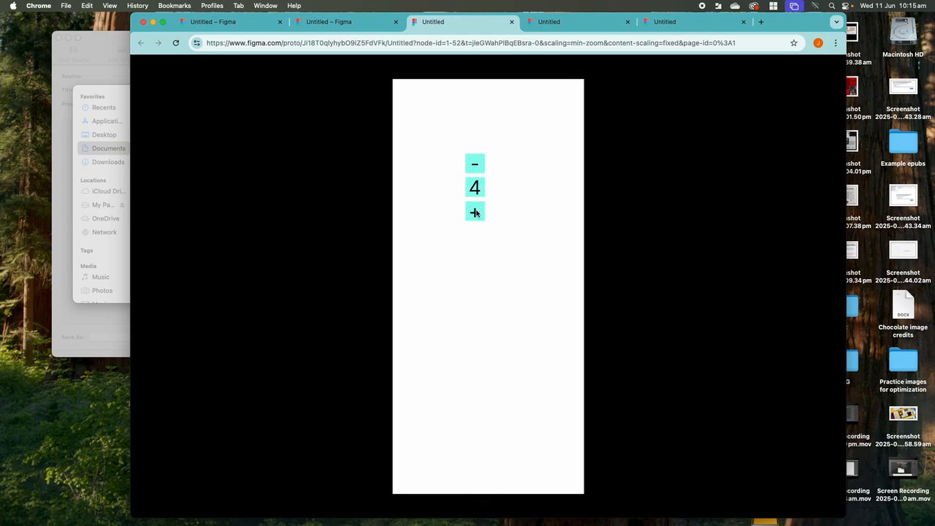
Step: Test both counter buttons in the prototype by repeatedly stepping the number down and back up
click(475, 165)
click(475, 165)
click(475, 167)
click(475, 212)
click(474, 212)
click(474, 165)
click(475, 166)
click(476, 214)
click(476, 213)
click(476, 212)
click(475, 163)
click(474, 167)
click(474, 167)
Step: In the design file, connect the minus button of the 1 variant to the 0 variant with an on-drag Change to interaction targeting Frame 4
click(348, 28)
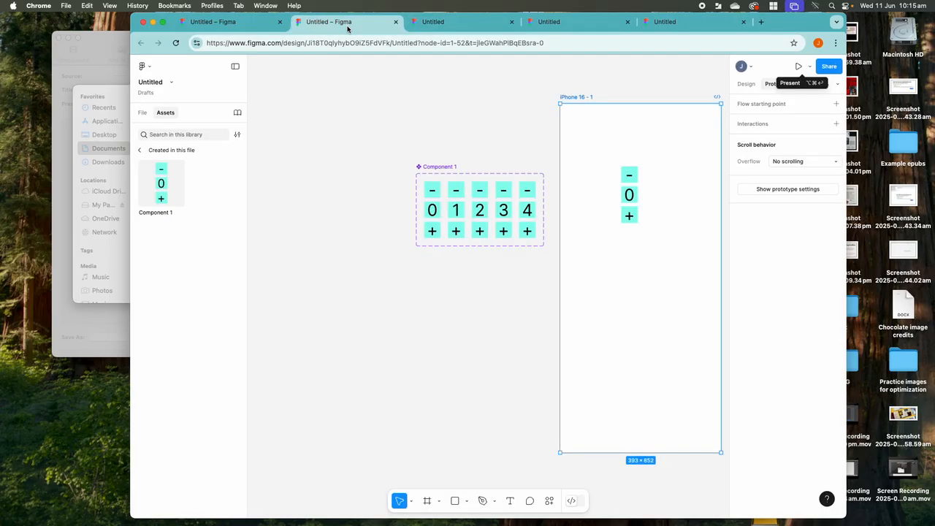
click(455, 212)
double_click(455, 211)
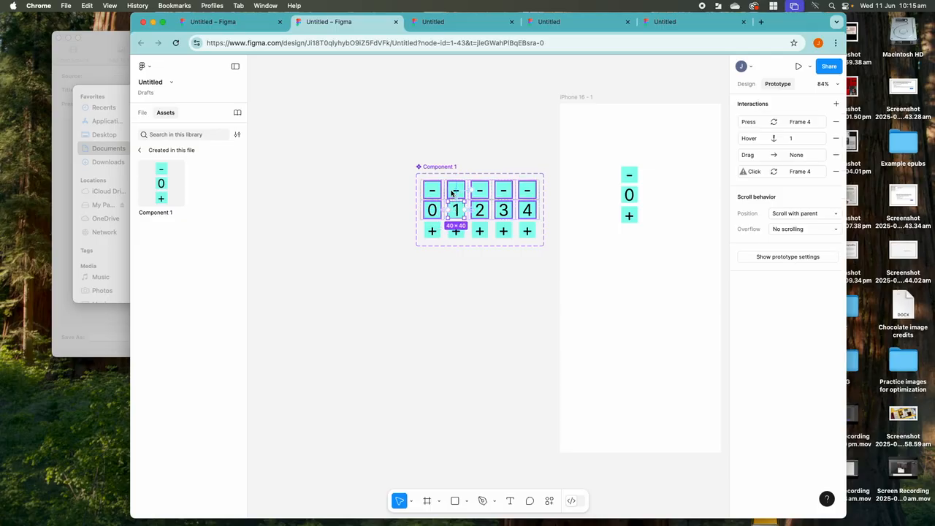
click(452, 192)
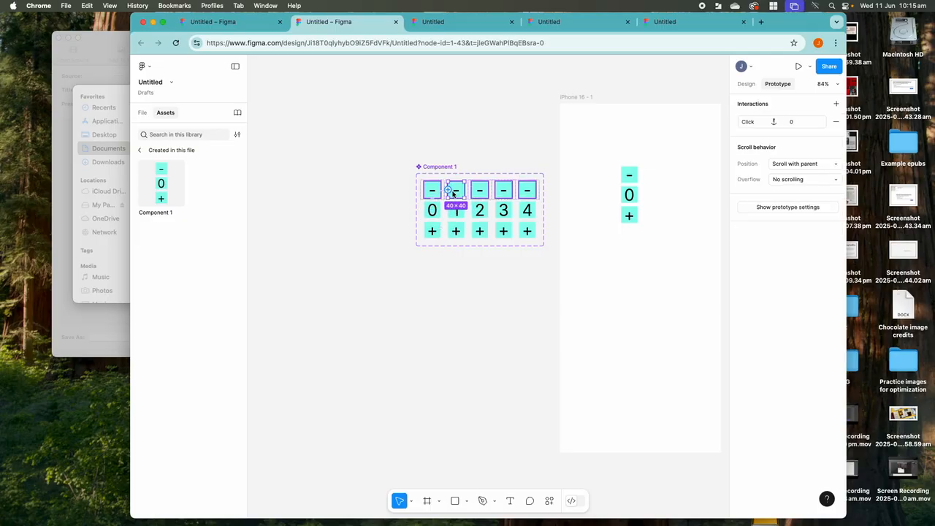
drag(447, 190, 434, 207)
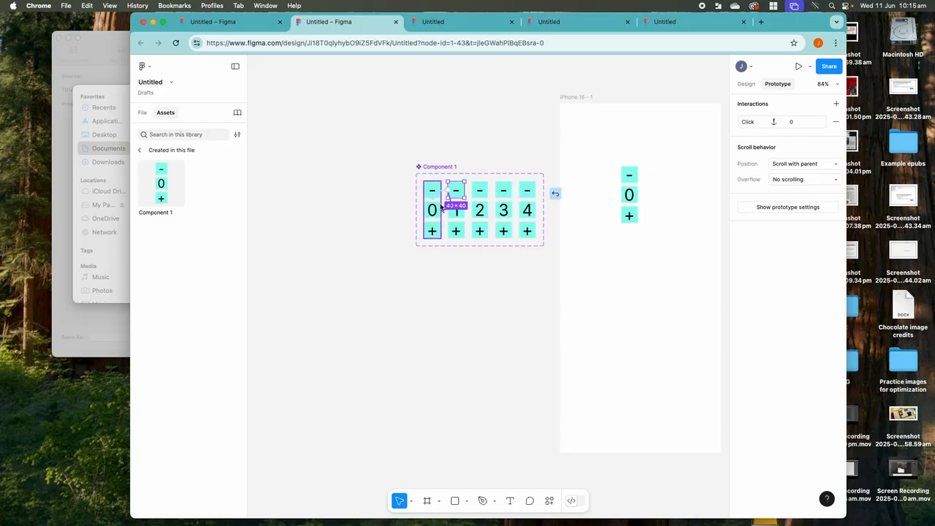
click(436, 210)
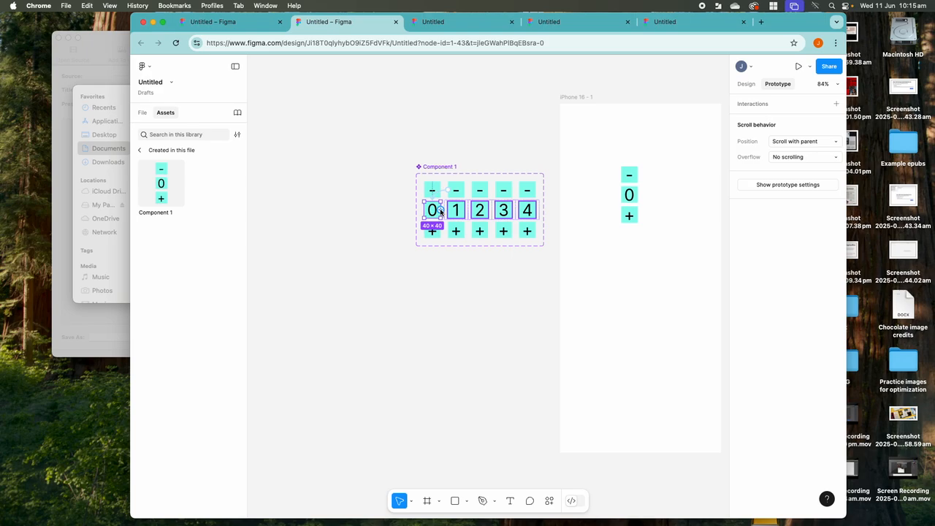
mouse_move(440, 211)
mouse_down()
mouse_move(453, 190)
mouse_move(456, 209)
mouse_up()
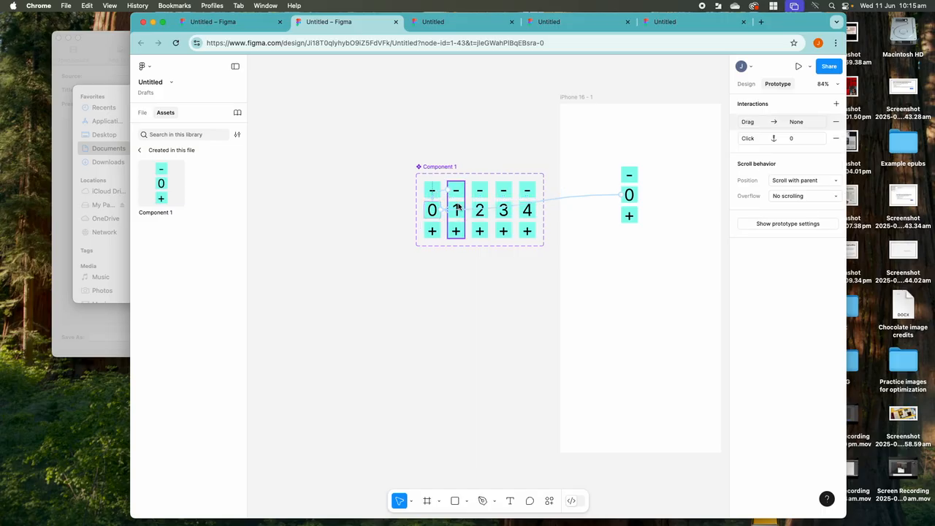
click(463, 161)
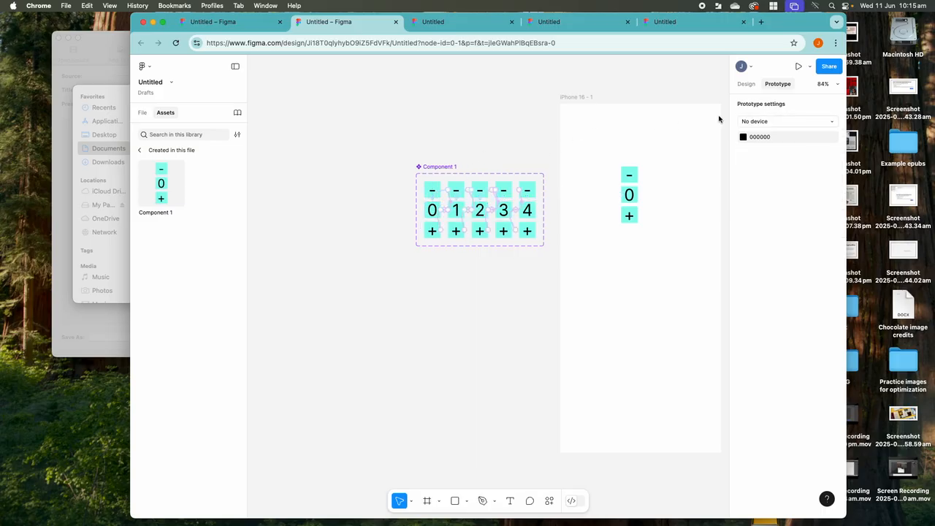
Step: Present the prototype again from the counter instance and count up with the plus button
click(625, 193)
click(798, 66)
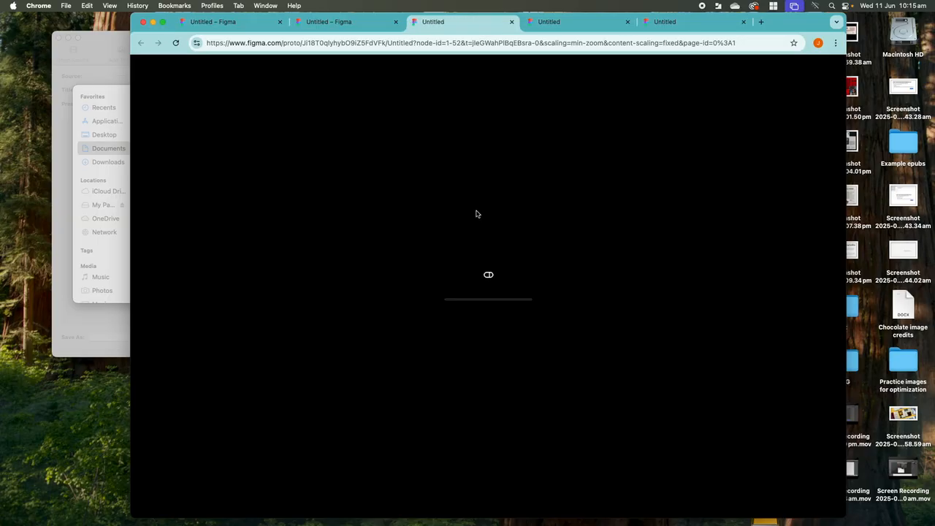
click(475, 213)
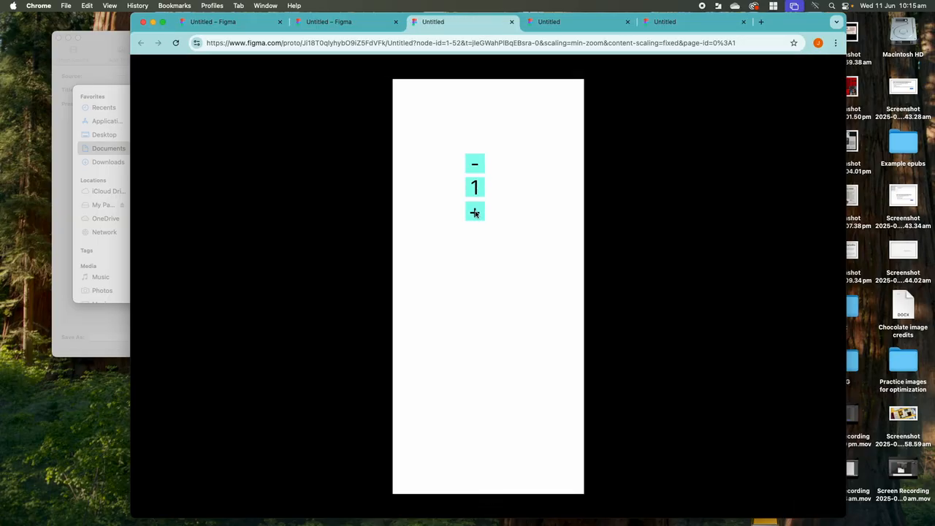
click(474, 212)
click(475, 212)
click(475, 213)
Step: Test the minus button in the prototype by stepping the counter down, back up and down again
click(475, 168)
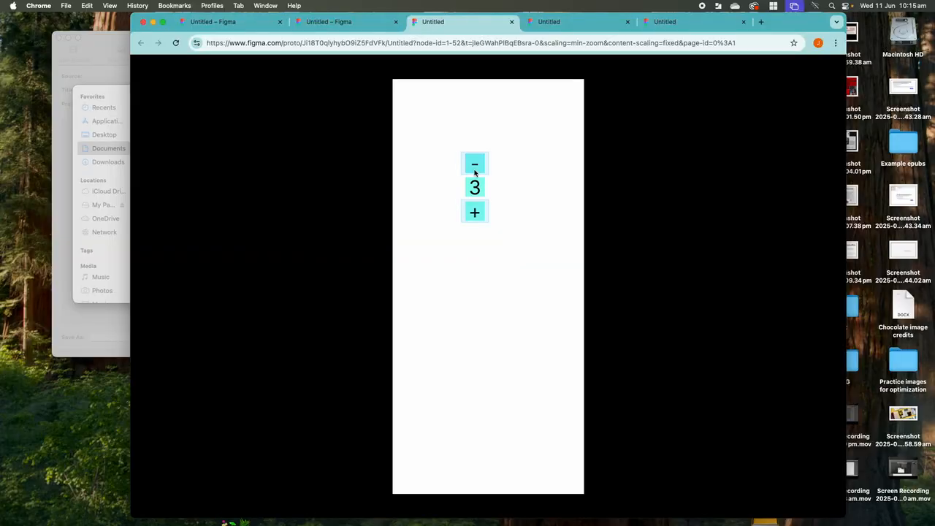
click(475, 168)
click(475, 167)
click(475, 211)
click(475, 212)
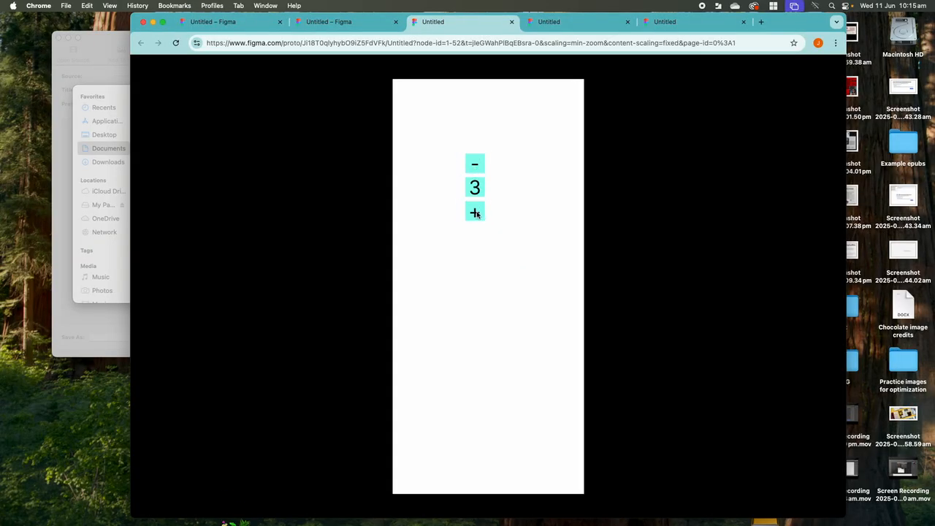
click(475, 167)
click(475, 166)
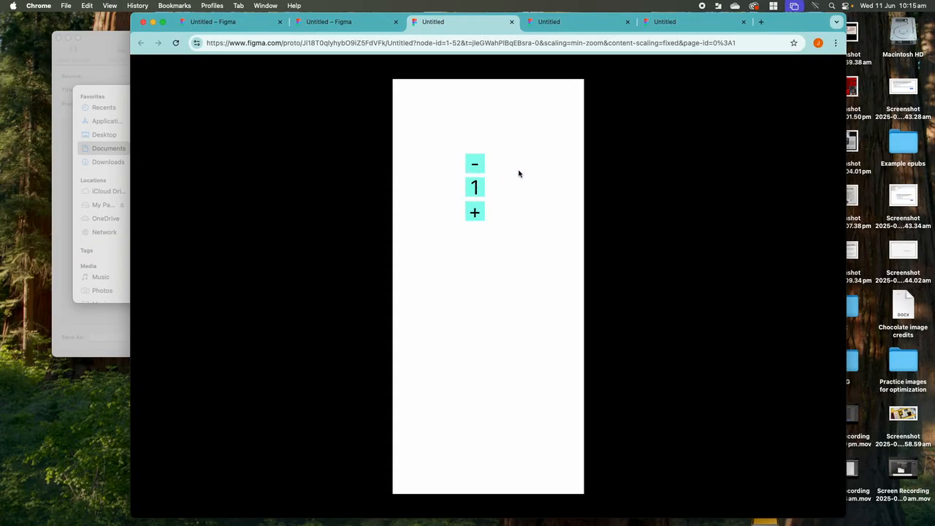
Step: Return to the design file and move the component set up and left, farther from the iPhone 16 frame
click(327, 25)
drag(423, 167, 371, 141)
click(397, 193)
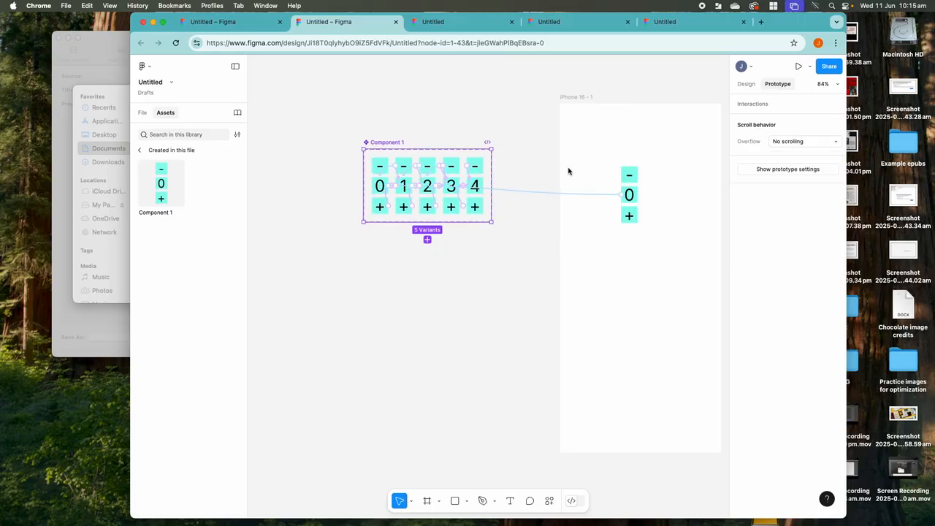
Step: Connect the minus button of the 1 variant to the 0 variant with an instant on-click Change to interaction targeting Frame 4
click(403, 167)
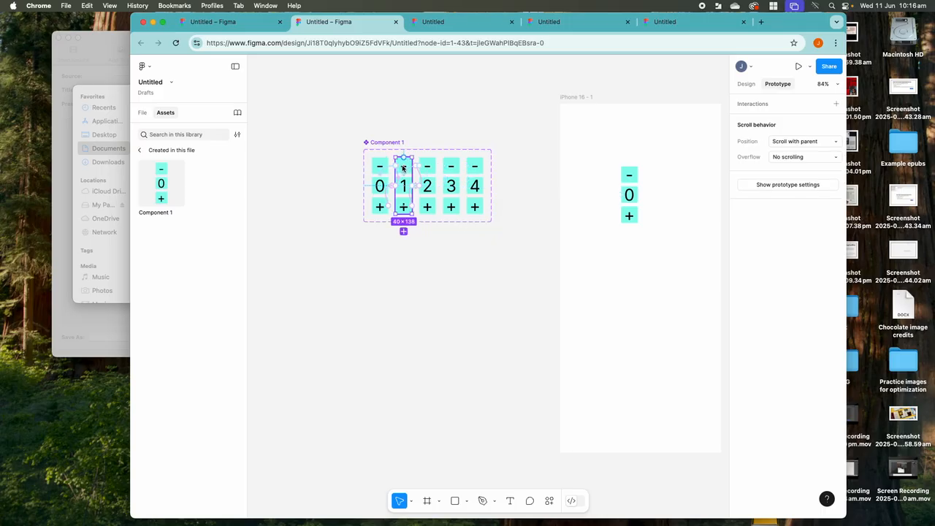
click(402, 167)
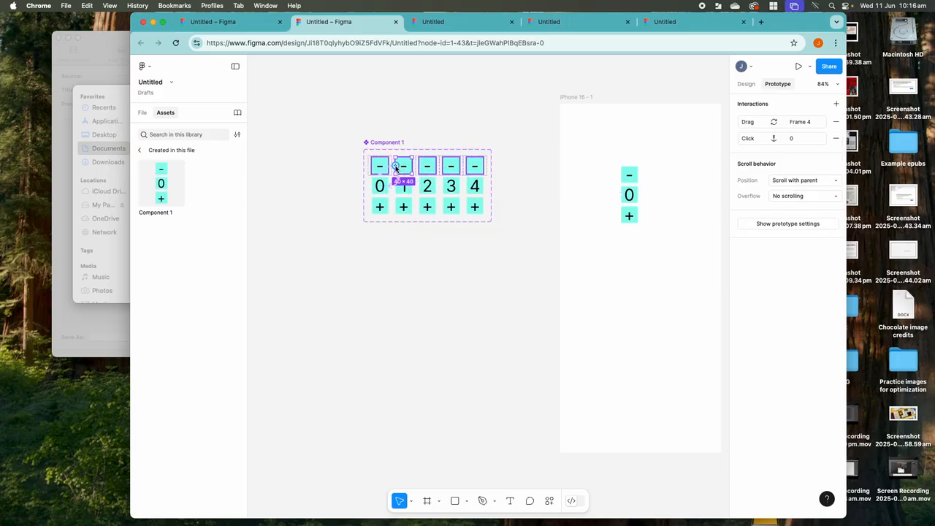
drag(395, 167, 380, 174)
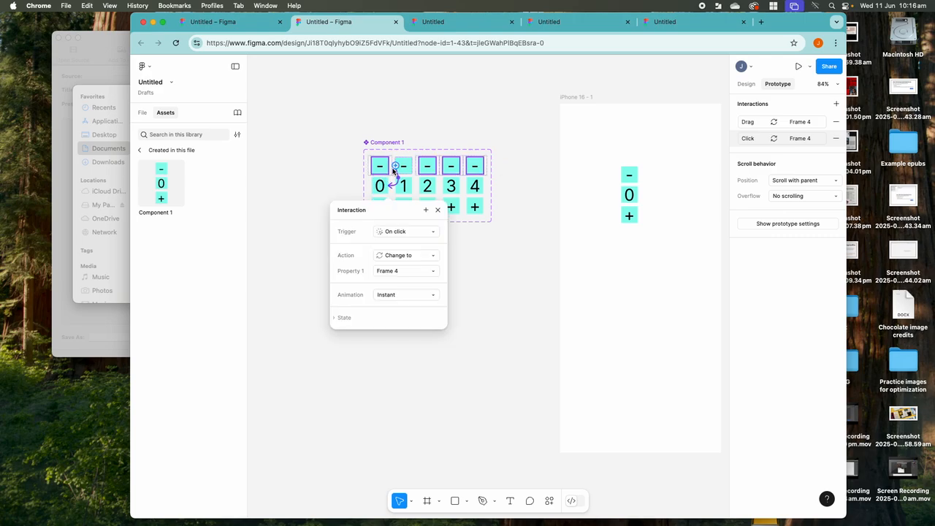
click(400, 142)
click(403, 133)
click(379, 143)
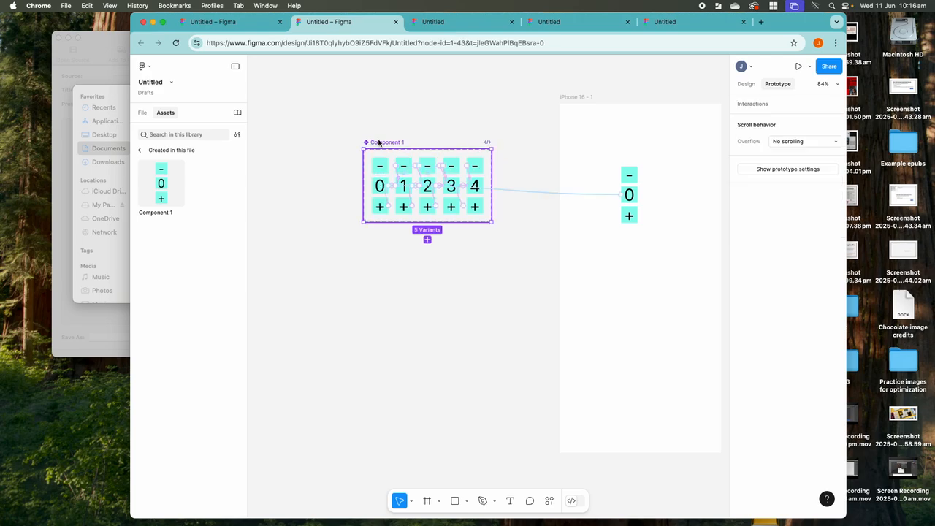
key(Delete)
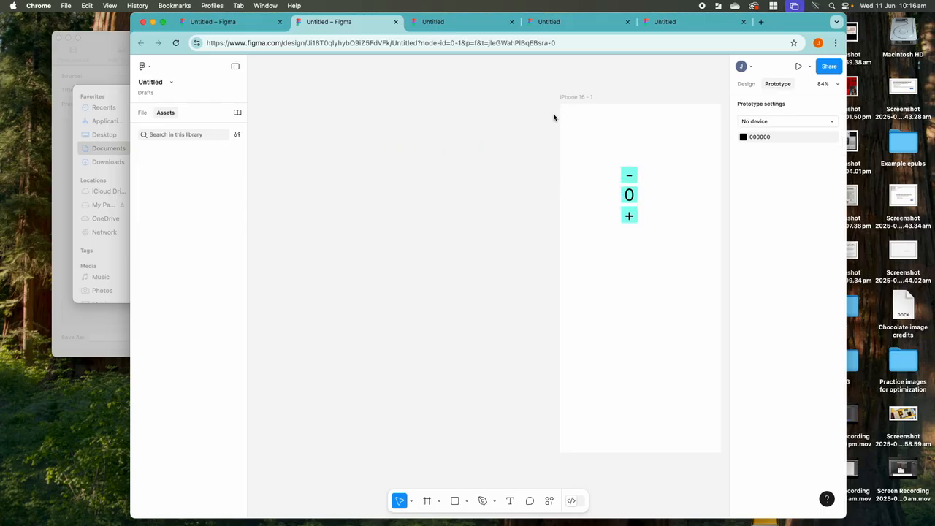
key(super+z)
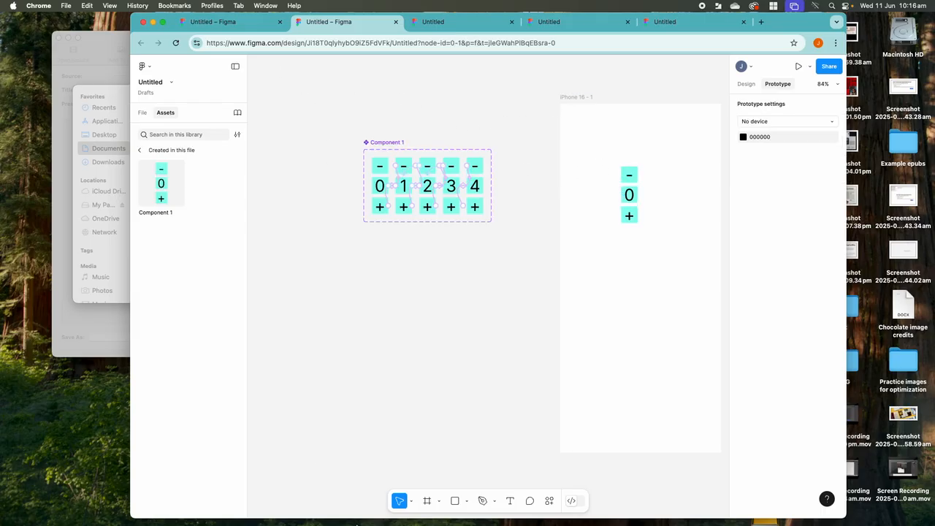